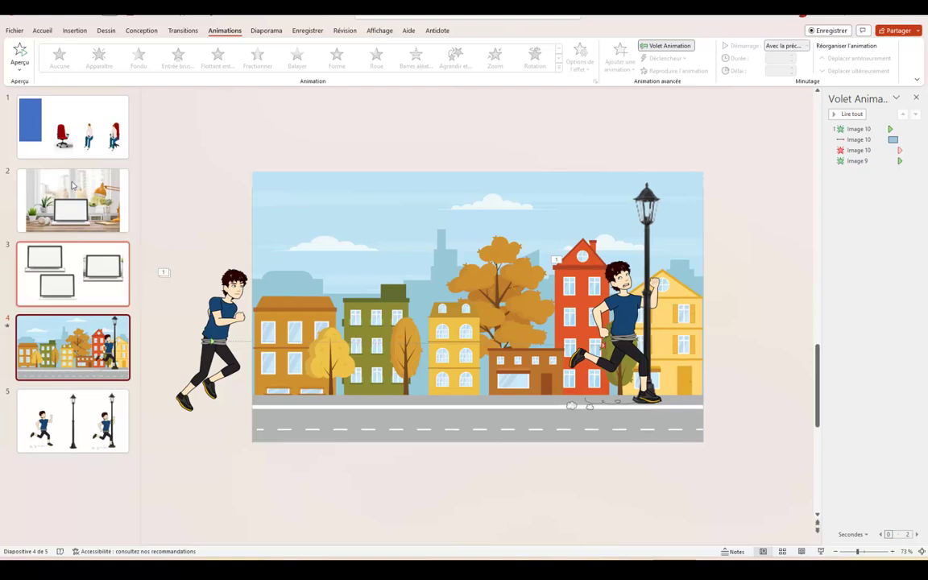
Open slide 1, which holds the blue rectangle, red chair and two seated figures
click(56, 122)
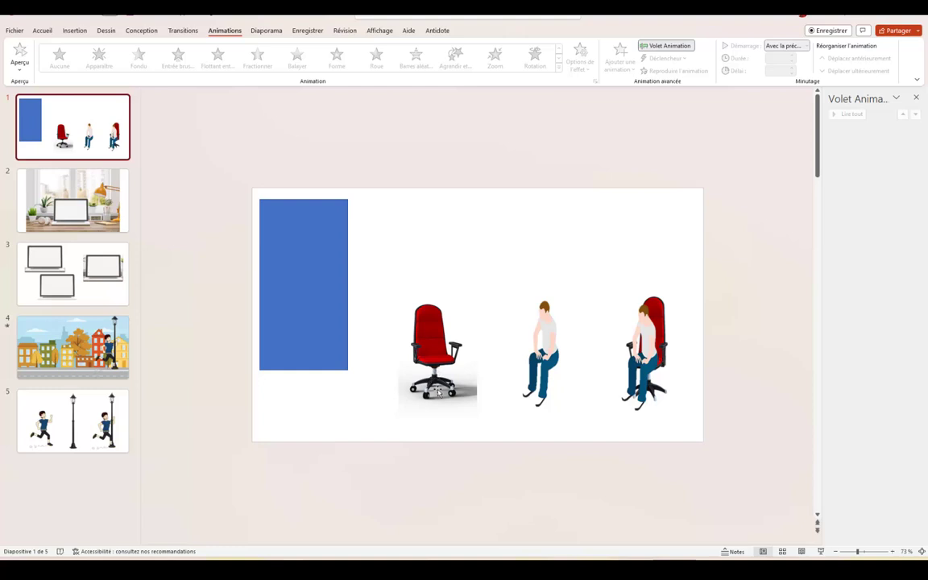
Try the red chair on the blue rectangle, return it beside the figures, and show its picture tools
drag(444, 367, 310, 291)
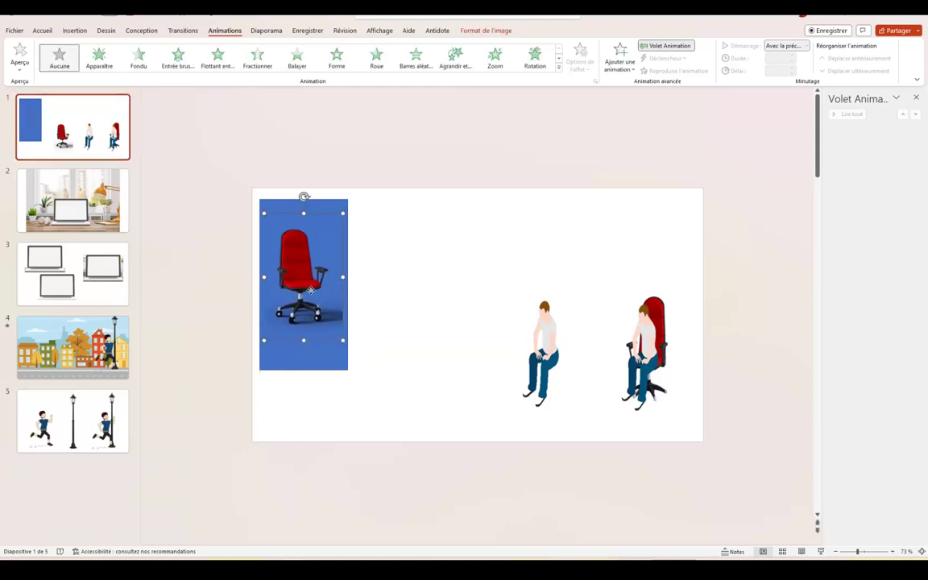
mouse_move(310, 291)
mouse_down()
mouse_move(451, 369)
mouse_move(444, 372)
mouse_up()
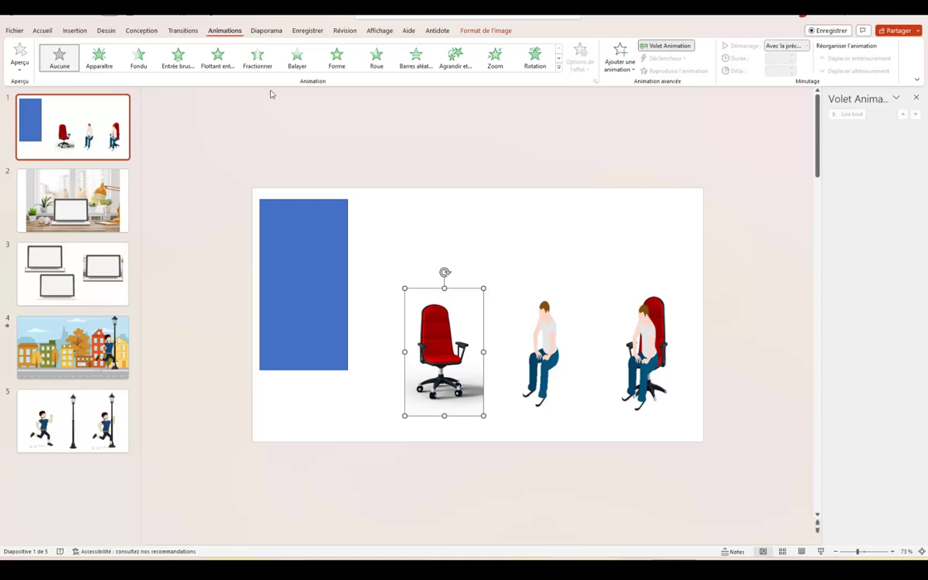
click(486, 31)
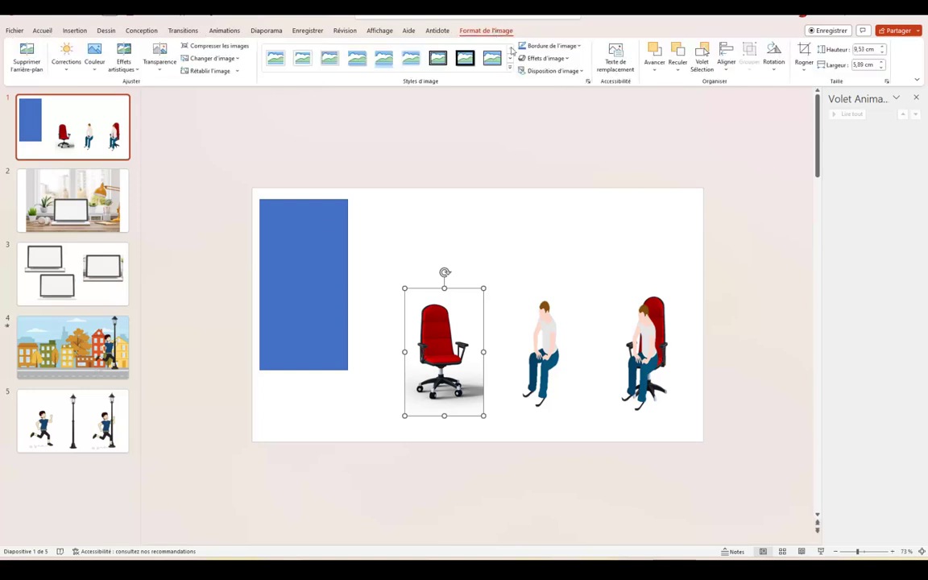
Remove the chair picture's background, marking the front wheel as an area to keep
click(26, 53)
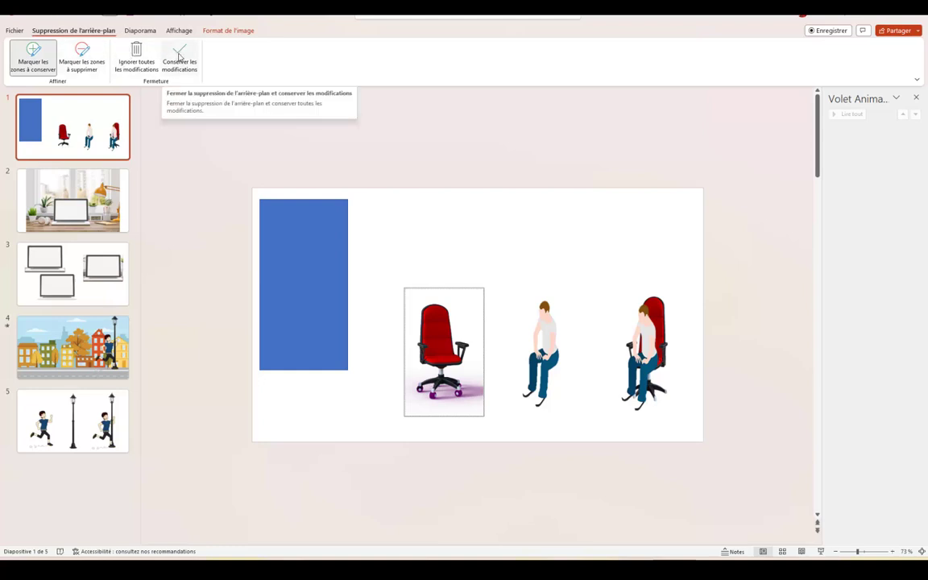
click(178, 57)
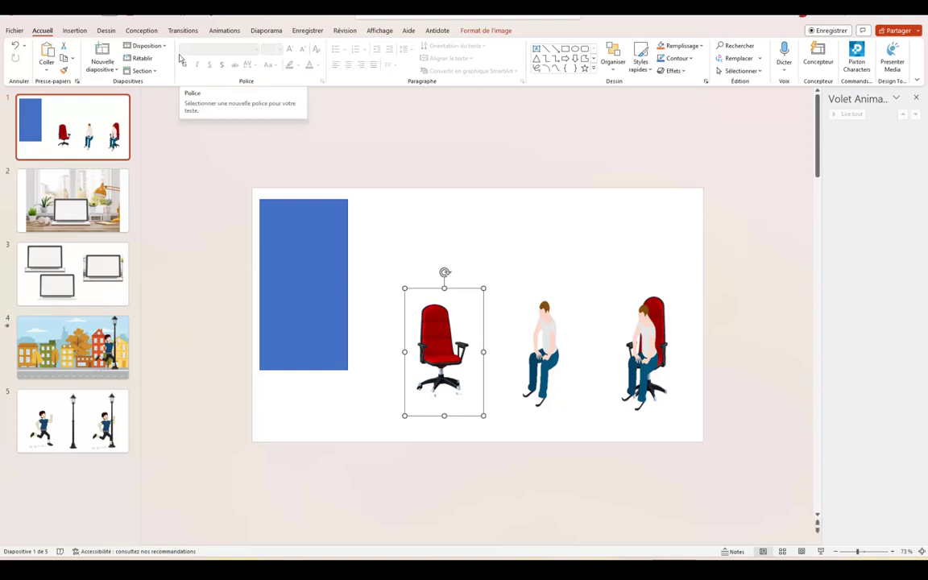
click(14, 47)
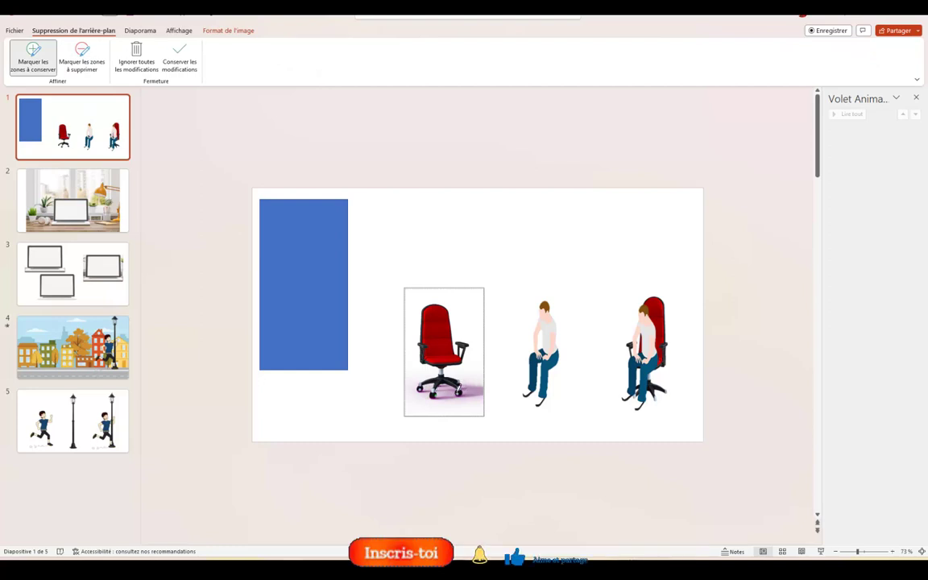
click(457, 392)
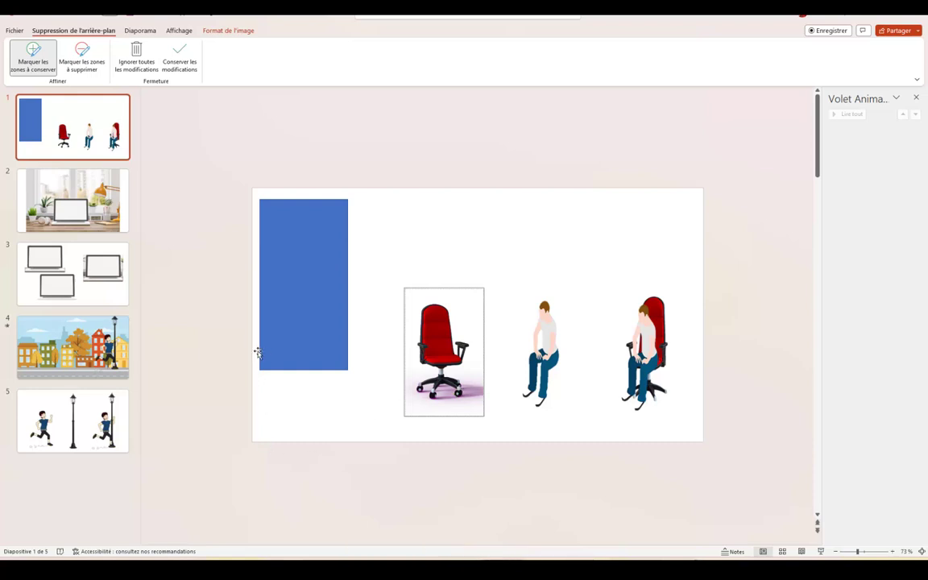
click(177, 53)
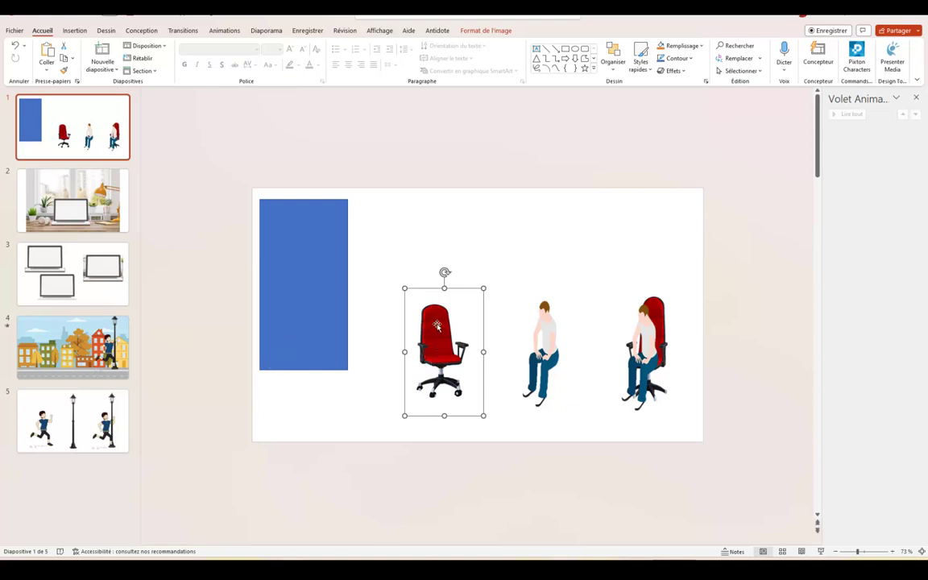
Move the chair nearer the blue rectangle and raise the seated man slightly
drag(437, 325, 415, 302)
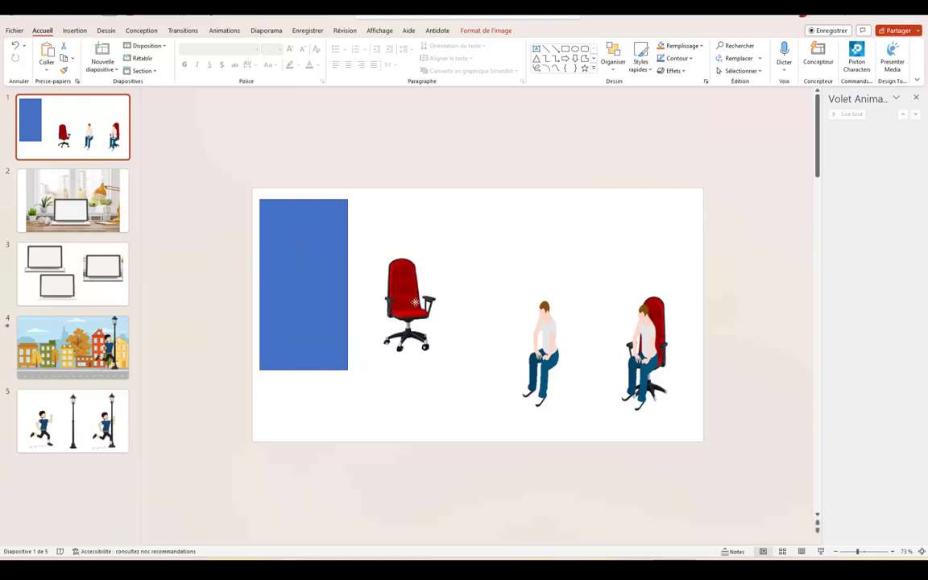
click(404, 406)
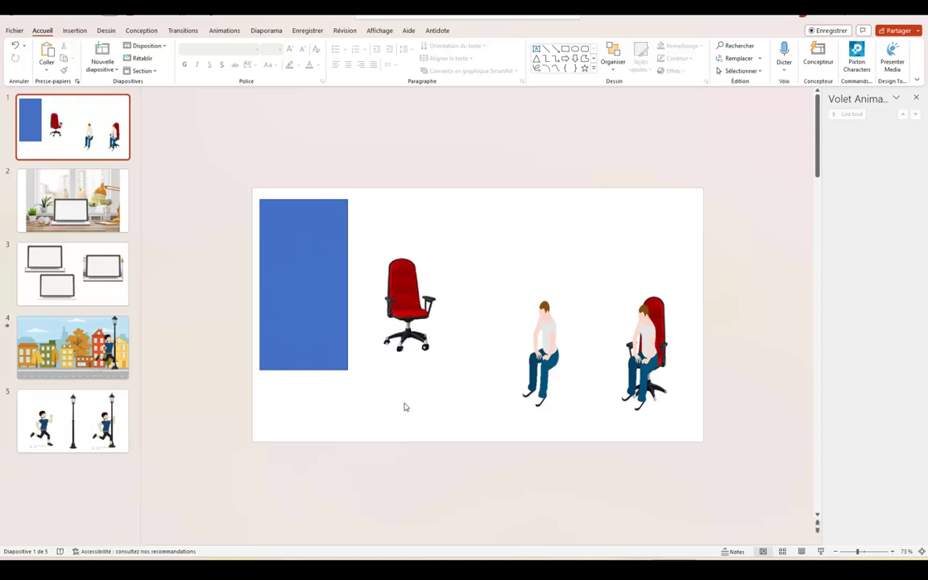
click(541, 362)
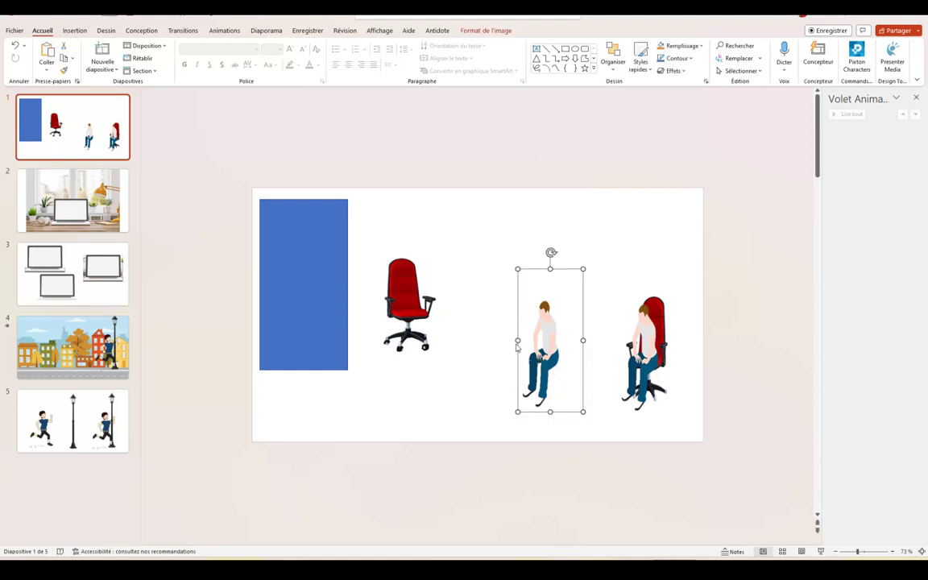
drag(540, 359, 532, 333)
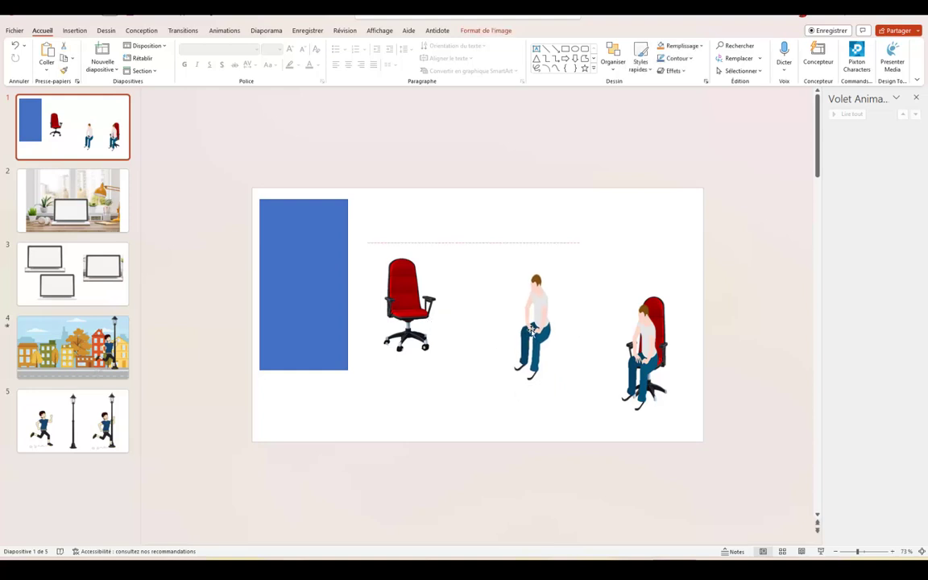
Flip the red chair horizontally and place it over the middle seated man
click(411, 312)
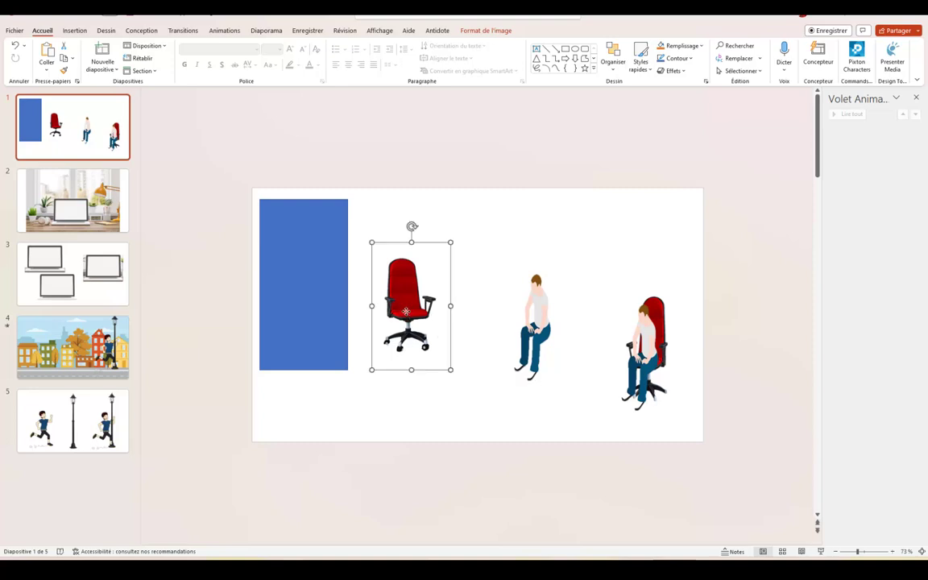
click(472, 33)
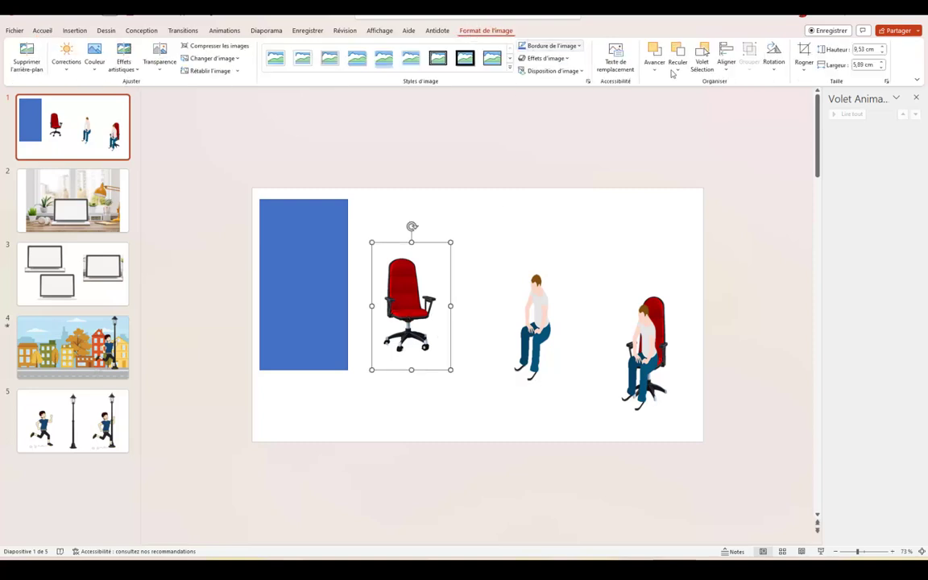
click(774, 65)
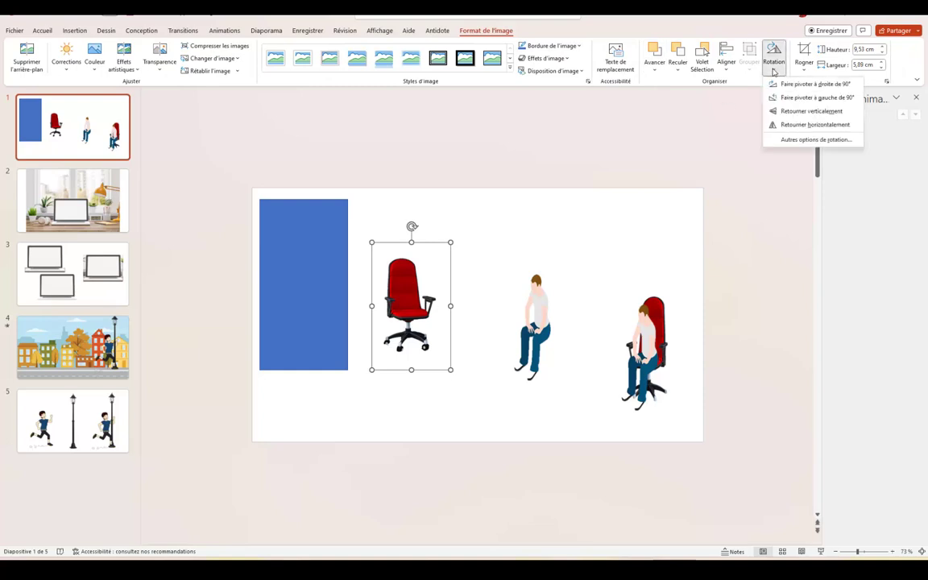
click(808, 125)
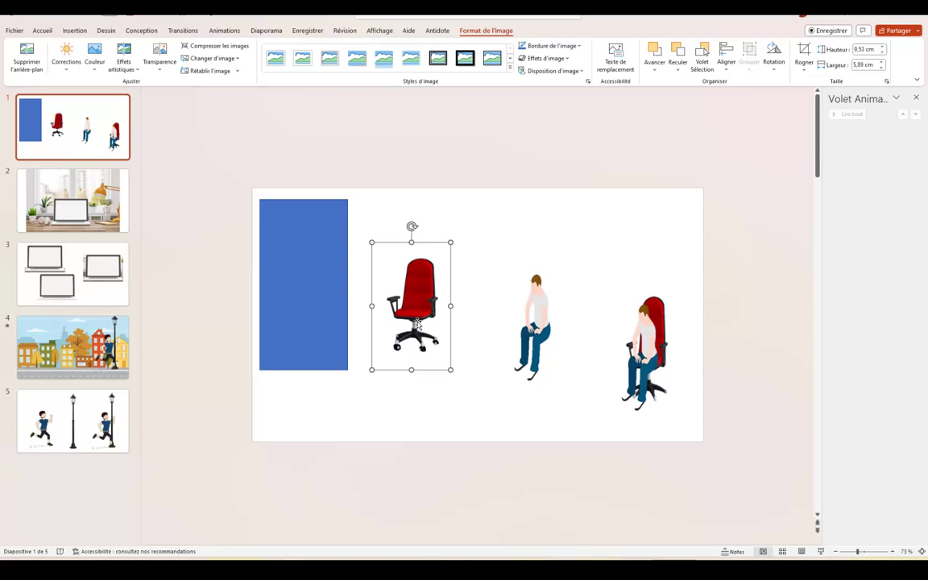
drag(423, 324, 535, 342)
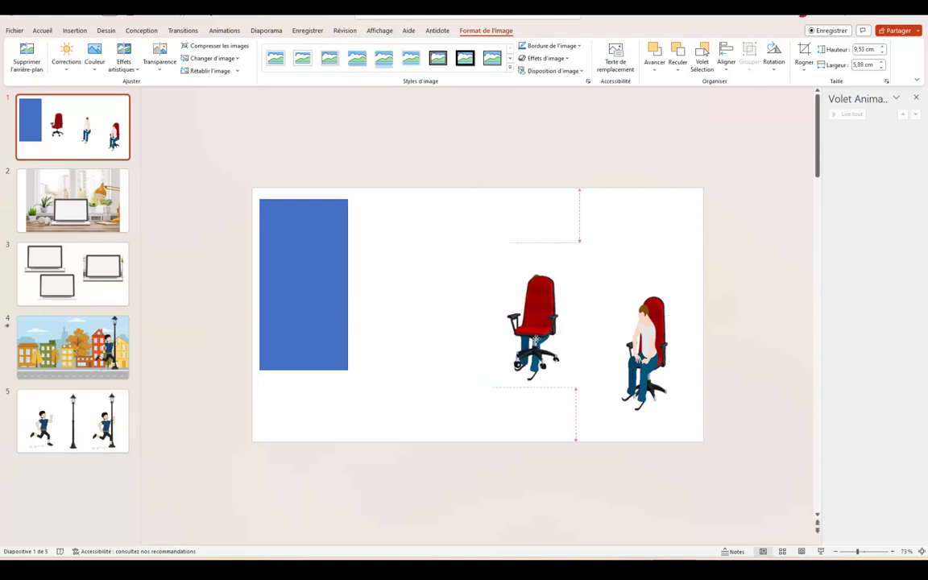
drag(535, 342, 534, 344)
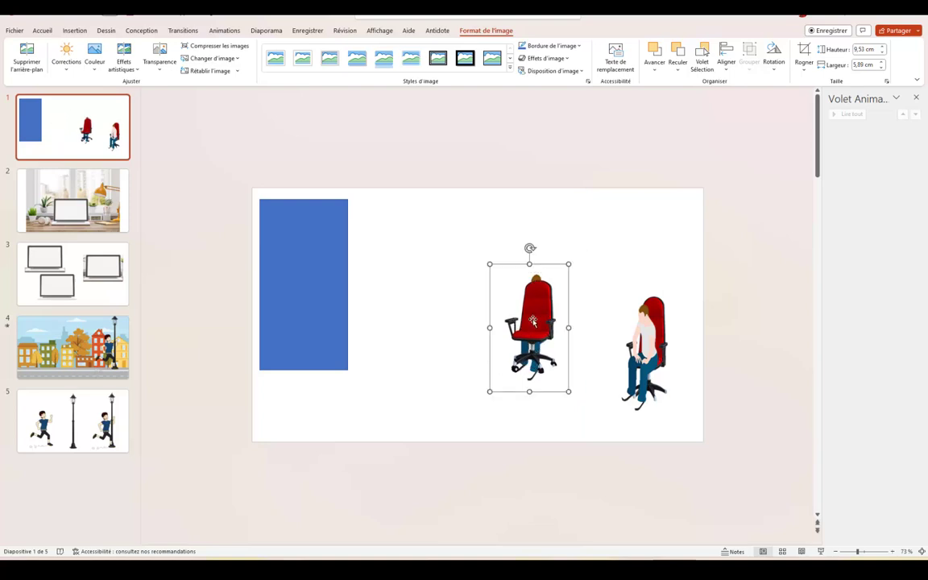
Send the chair behind the middle man so he appears to sit in it
right_click(533, 323)
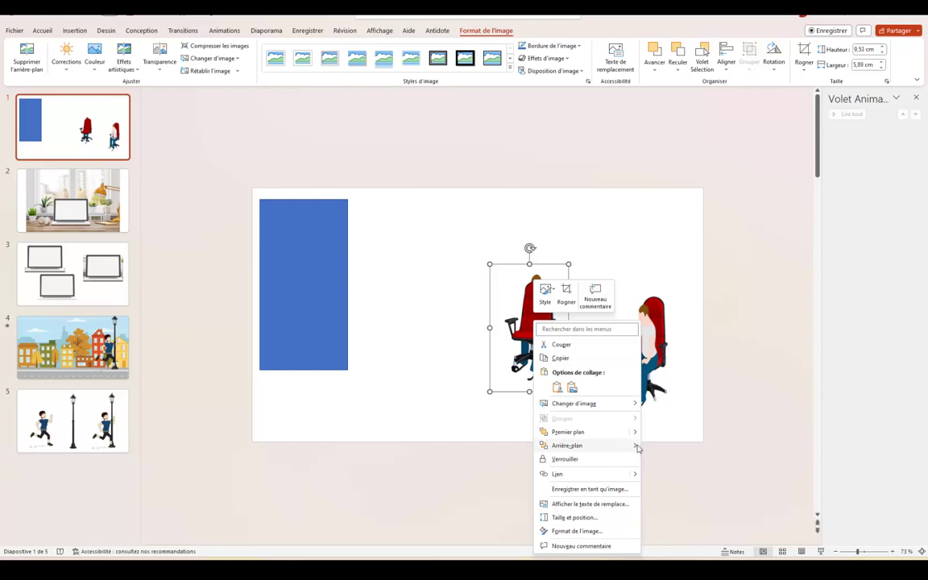
mouse_move(636, 447)
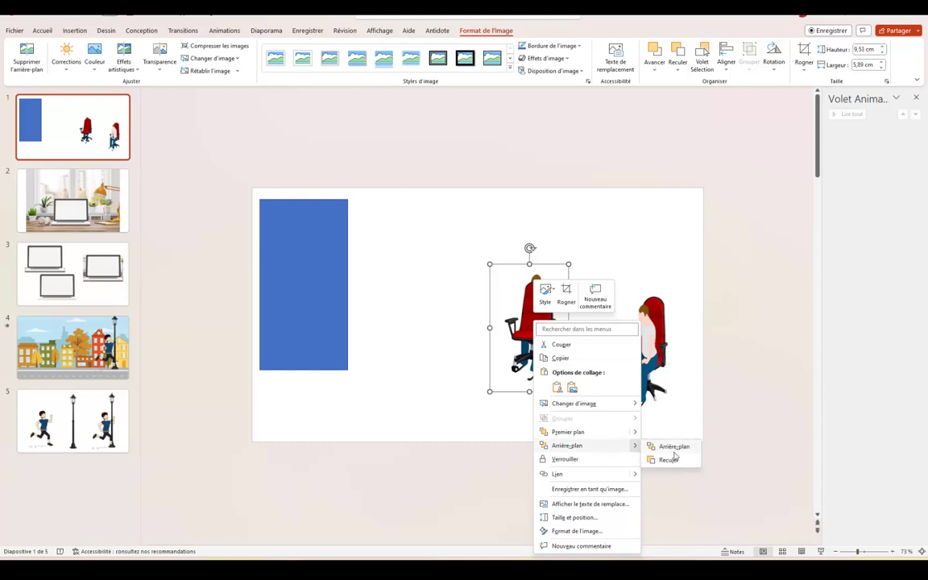
click(668, 460)
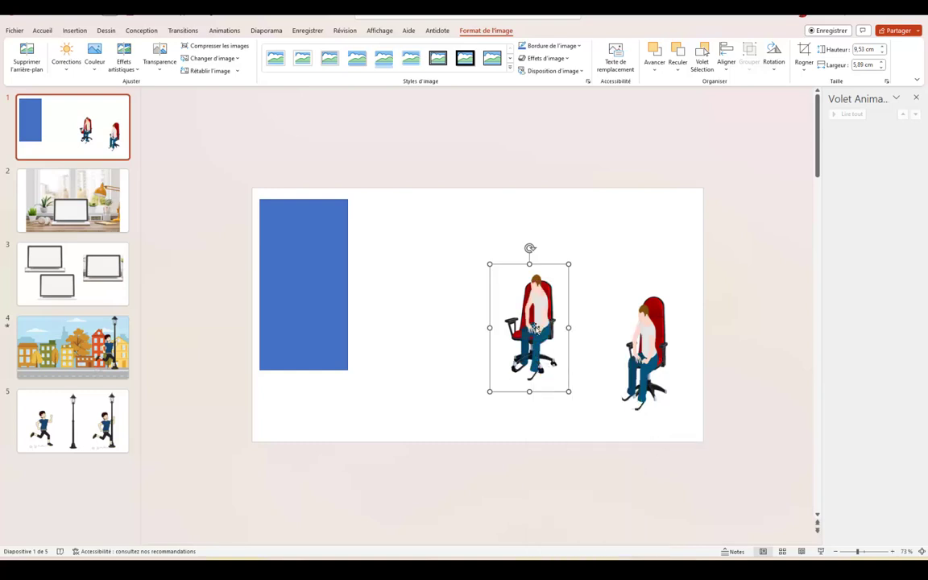
drag(532, 320, 528, 320)
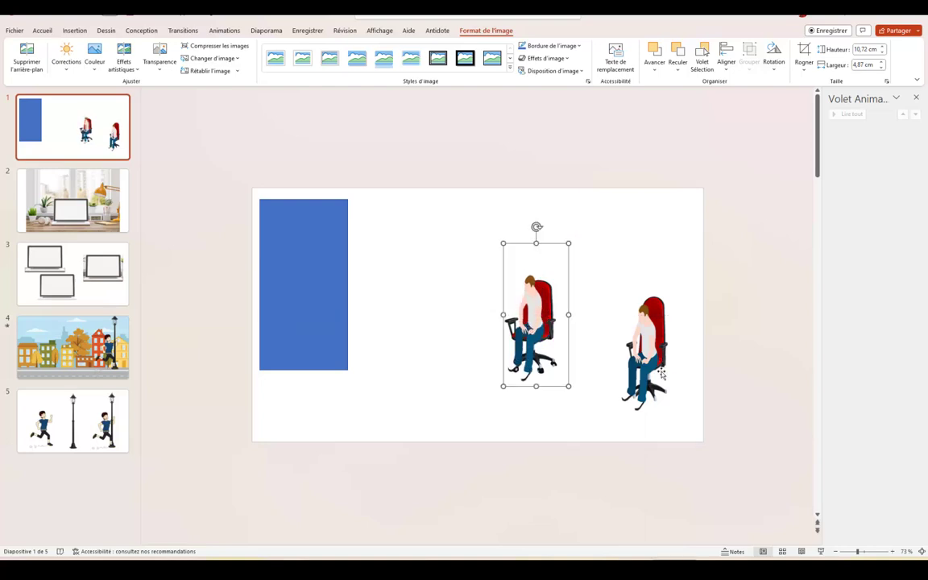
Group the chair and seated man into a single object, then go to slide 2
click(465, 414)
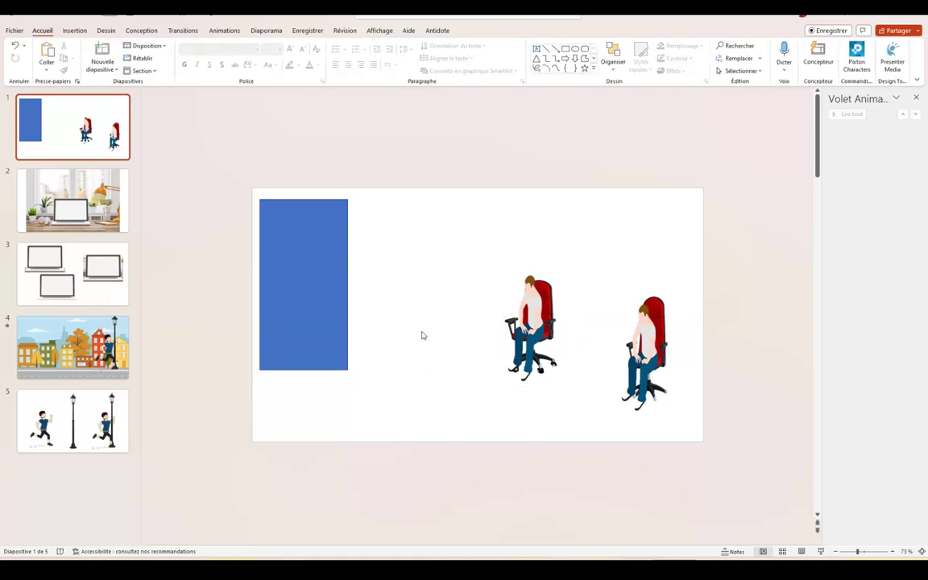
drag(440, 234, 582, 426)
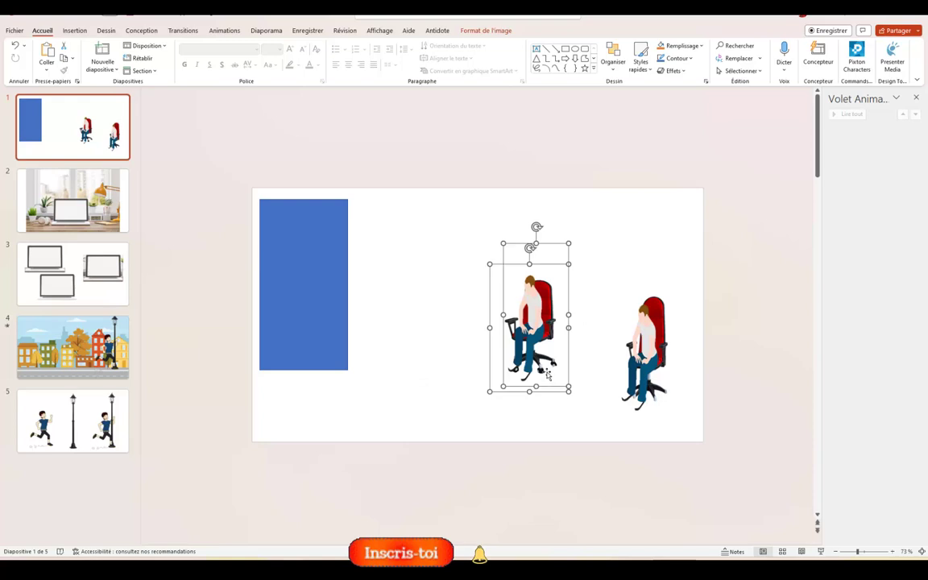
right_click(493, 334)
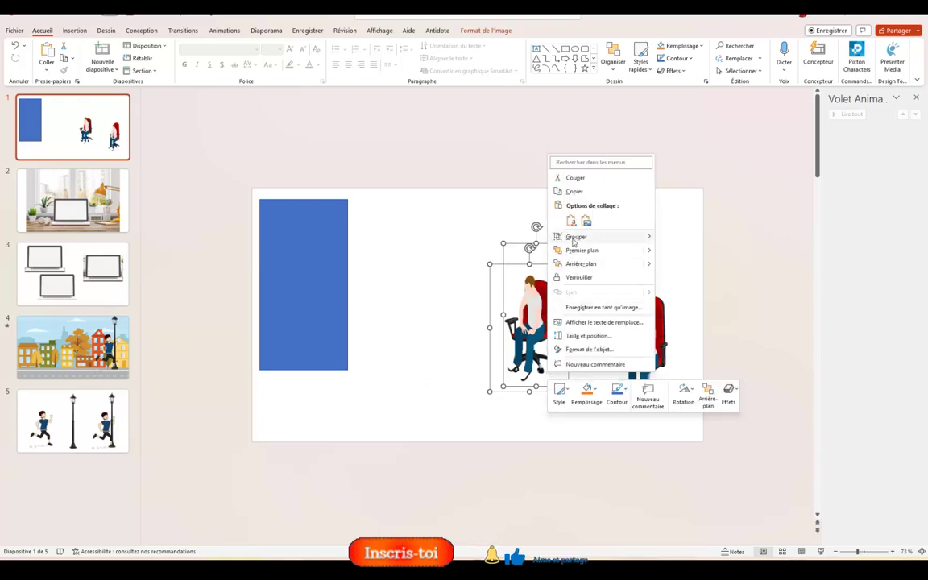
mouse_move(573, 241)
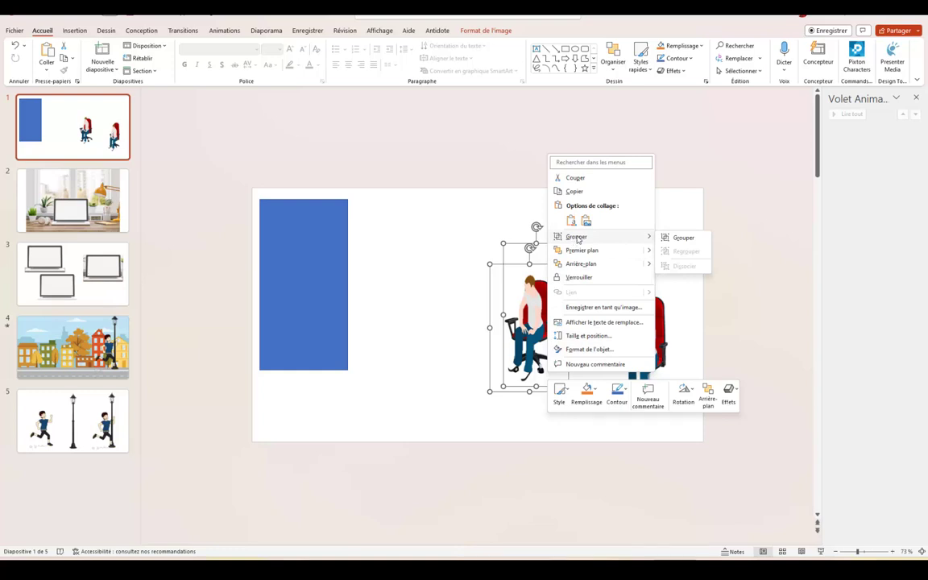
click(682, 238)
click(564, 246)
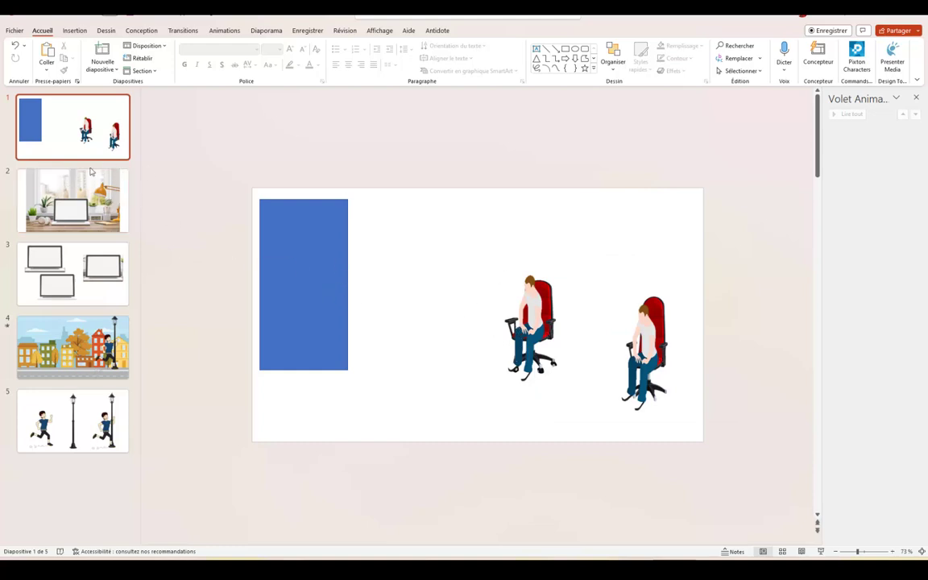
click(34, 174)
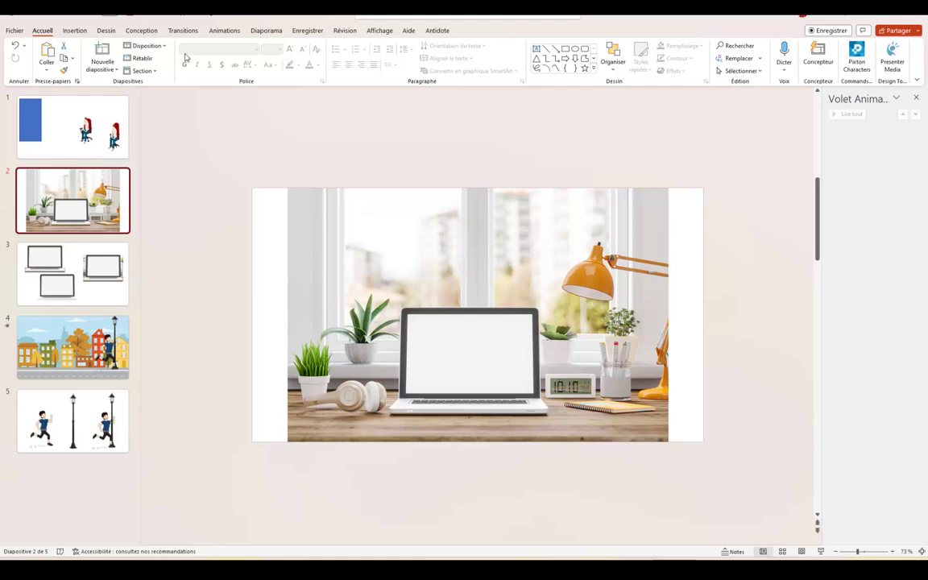
Insert a blank slide after slide 2 with Ctrl+M, then return to slide 2
click(103, 69)
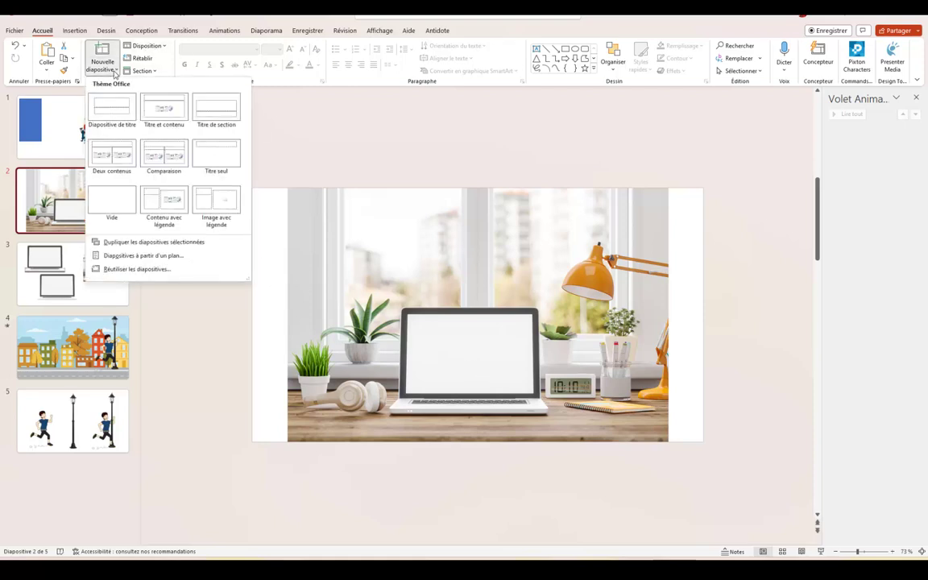
key(Escape)
key(ctrl+m)
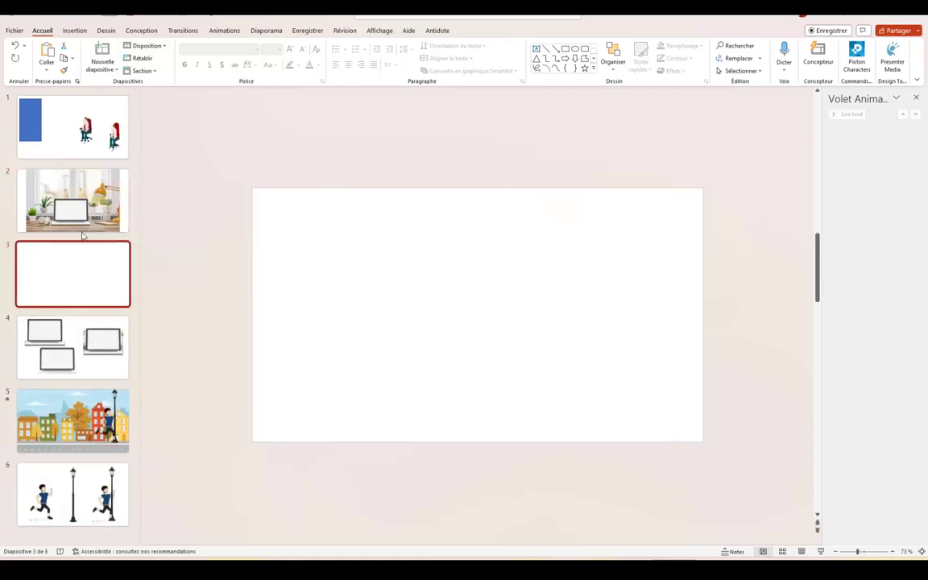
click(80, 187)
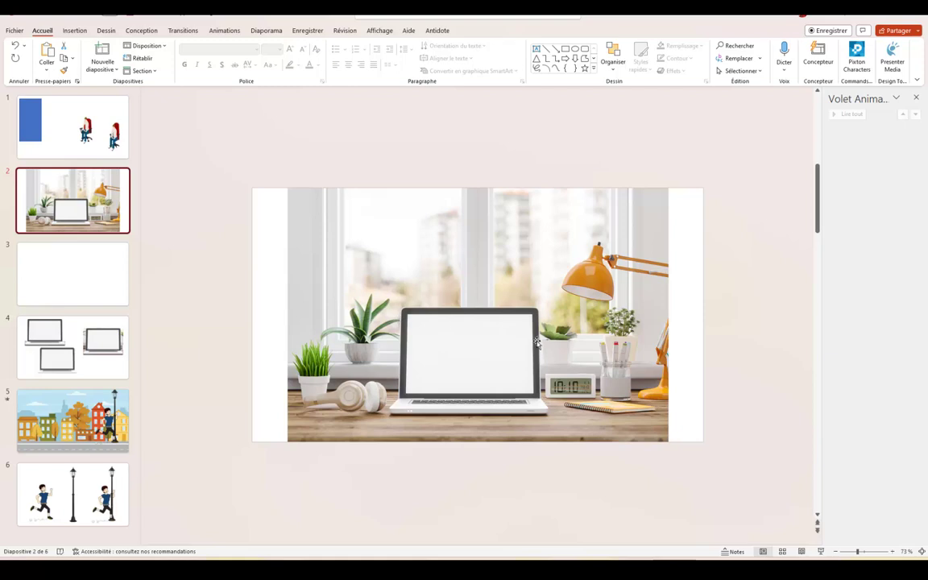
Start cropping the desk photo, trimming its top and bottom in to the laptop
click(351, 211)
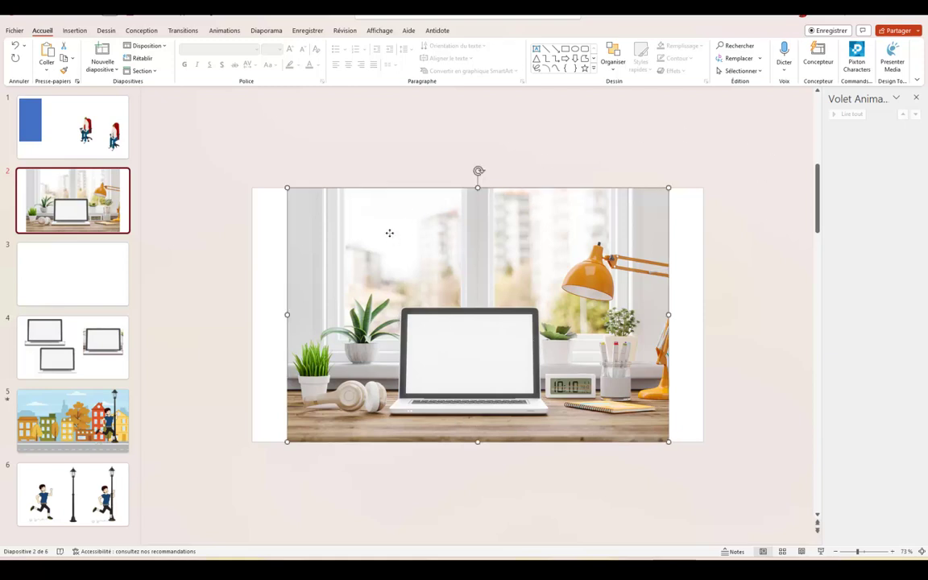
click(485, 31)
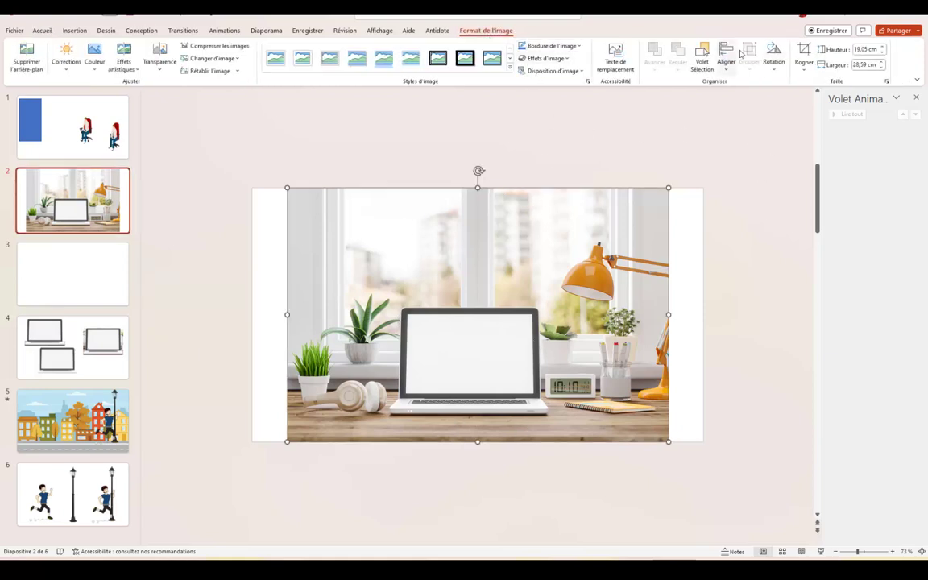
click(803, 53)
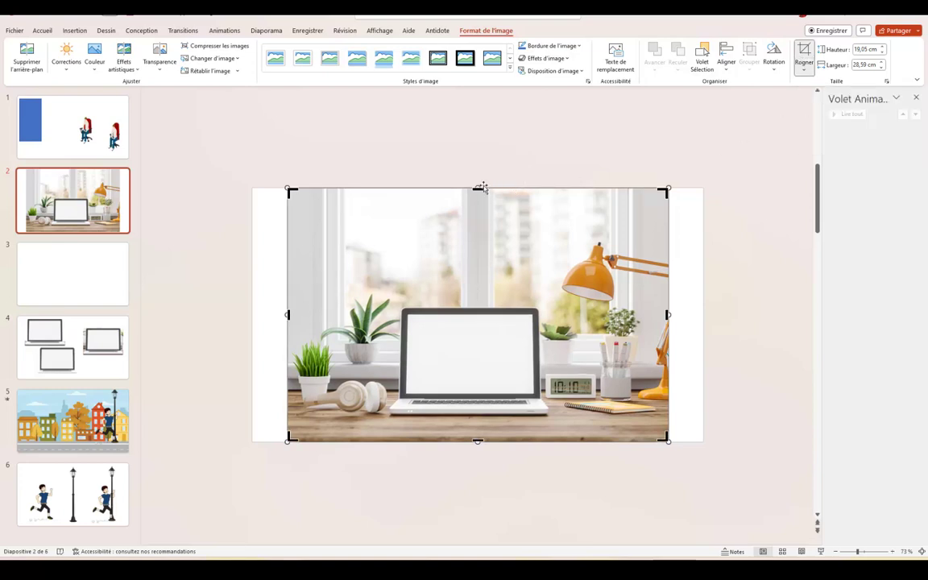
drag(478, 188, 460, 304)
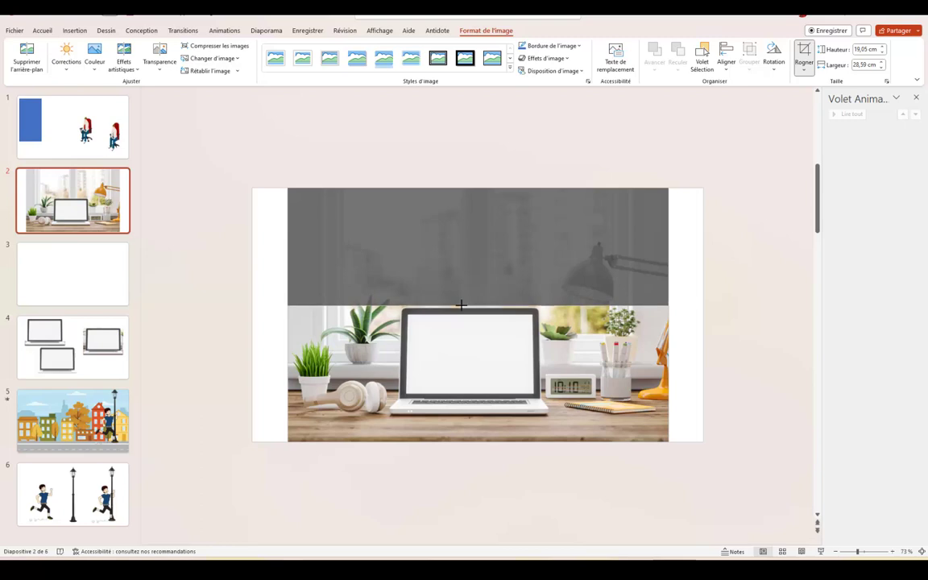
drag(461, 305, 460, 307)
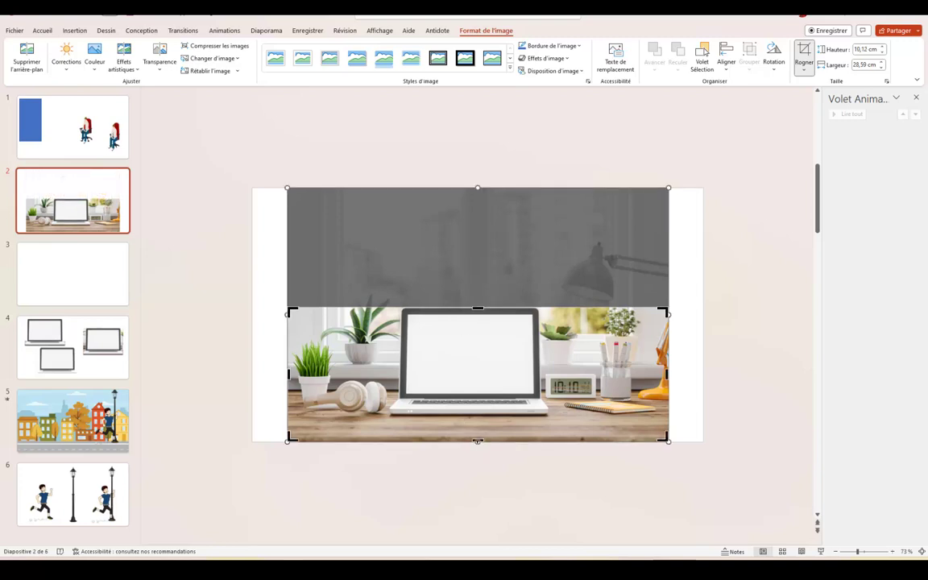
drag(478, 441, 478, 415)
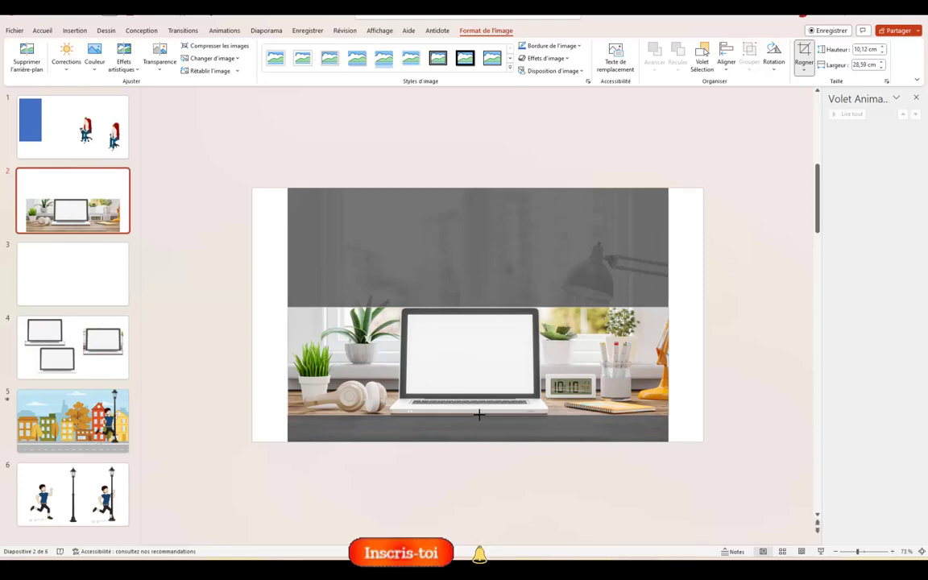
drag(478, 415, 478, 412)
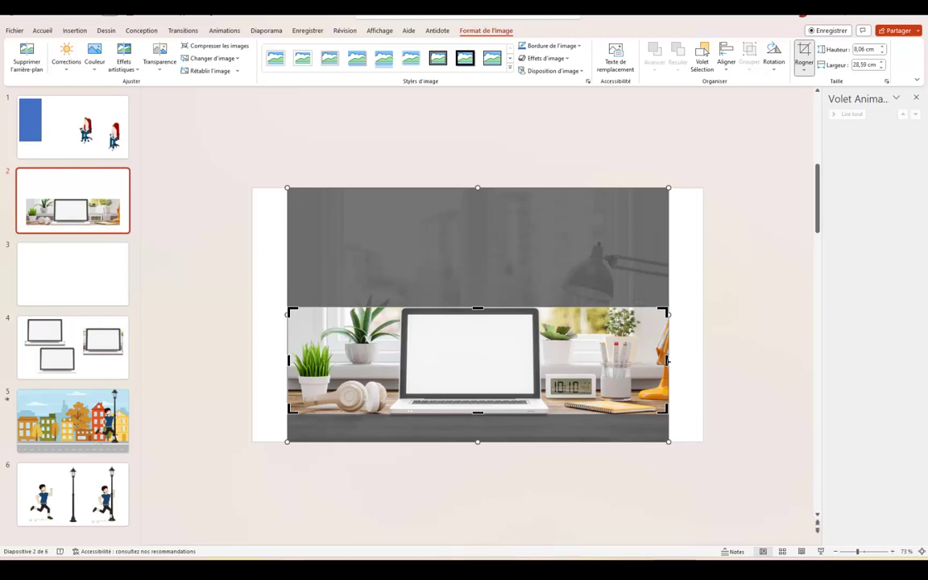
Trim the right and left sides to the laptop and apply the 8,06 × 12,08 cm crop
drag(666, 360, 547, 374)
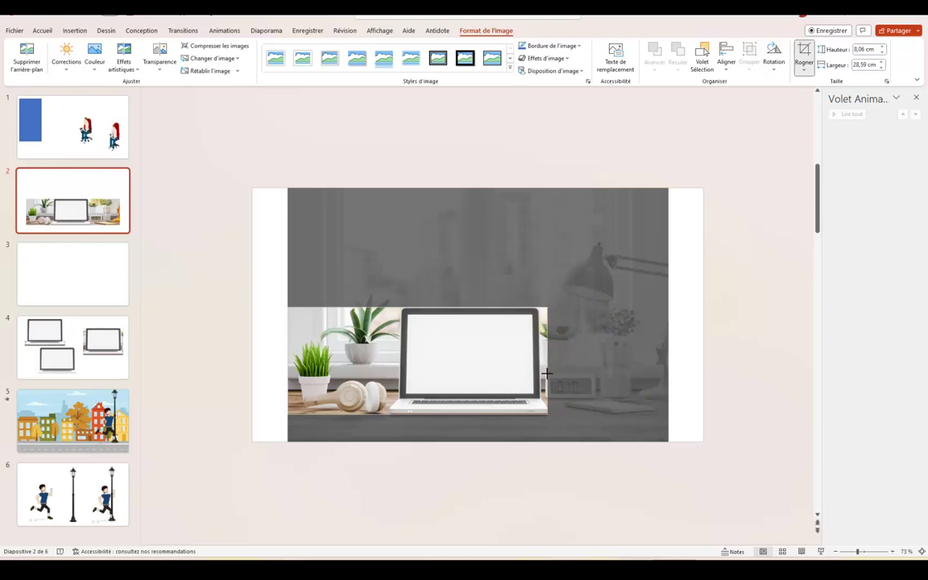
drag(547, 373, 538, 372)
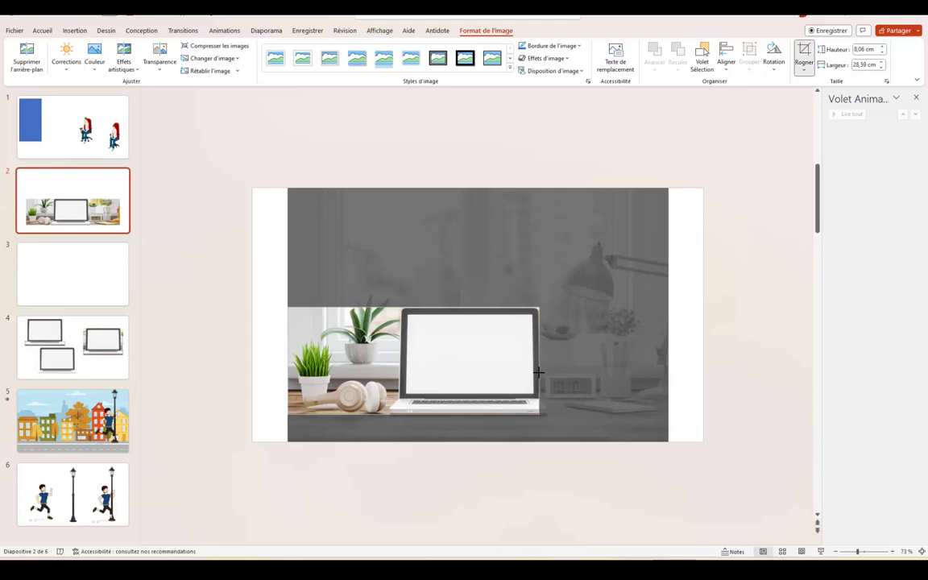
drag(539, 372, 547, 372)
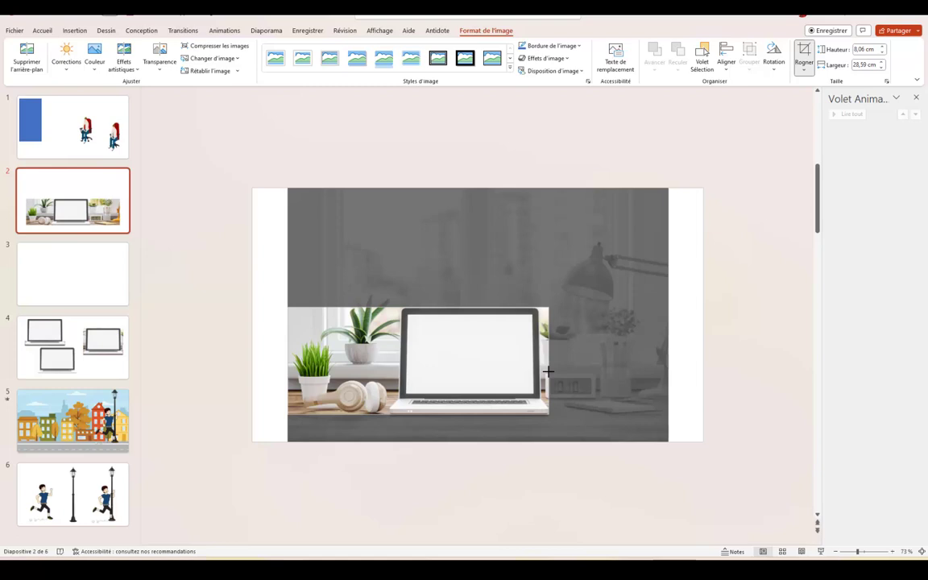
drag(547, 372, 548, 372)
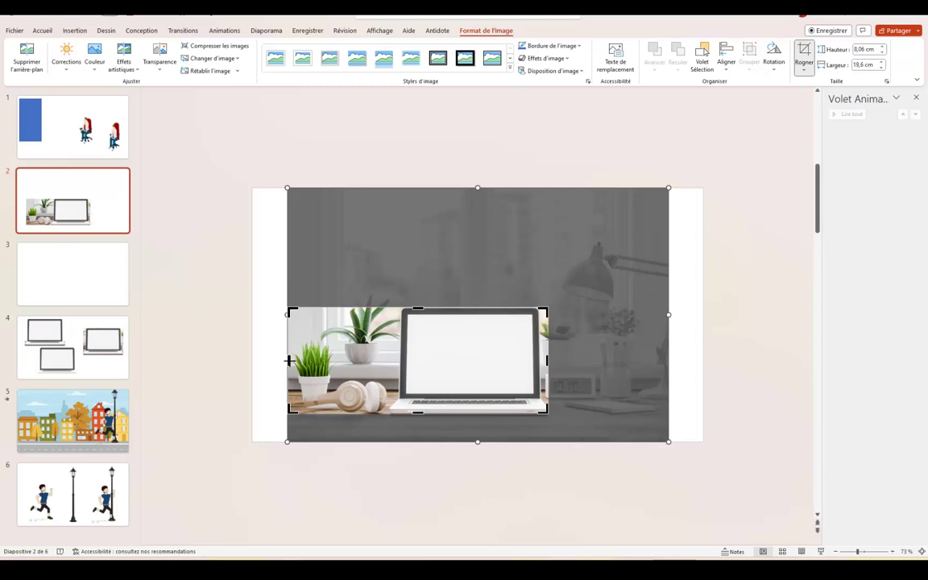
drag(289, 361, 375, 345)
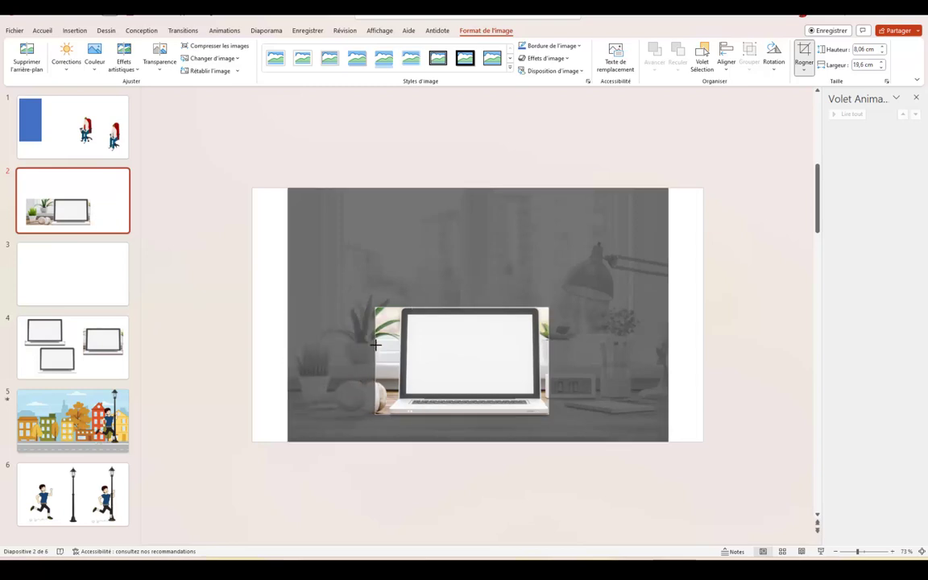
drag(375, 345, 388, 336)
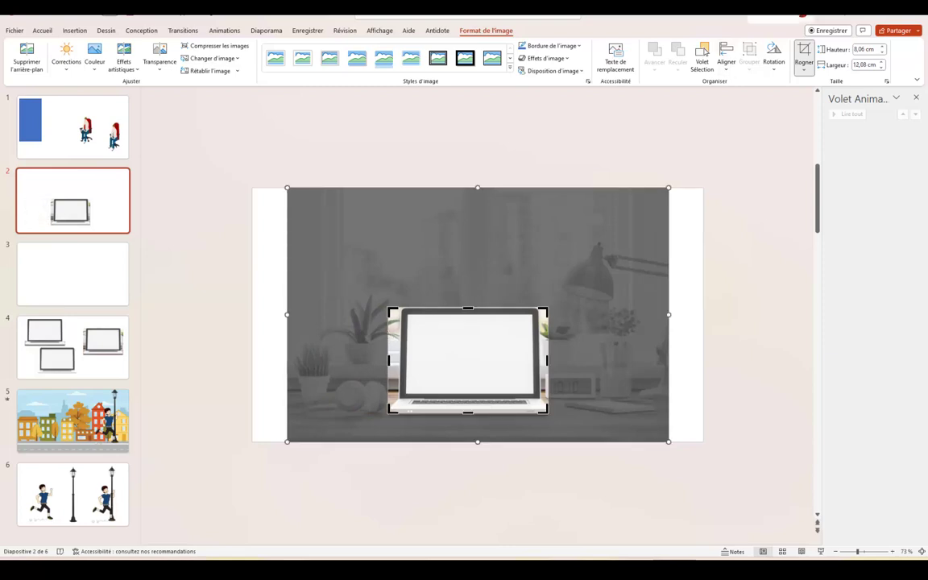
click(804, 55)
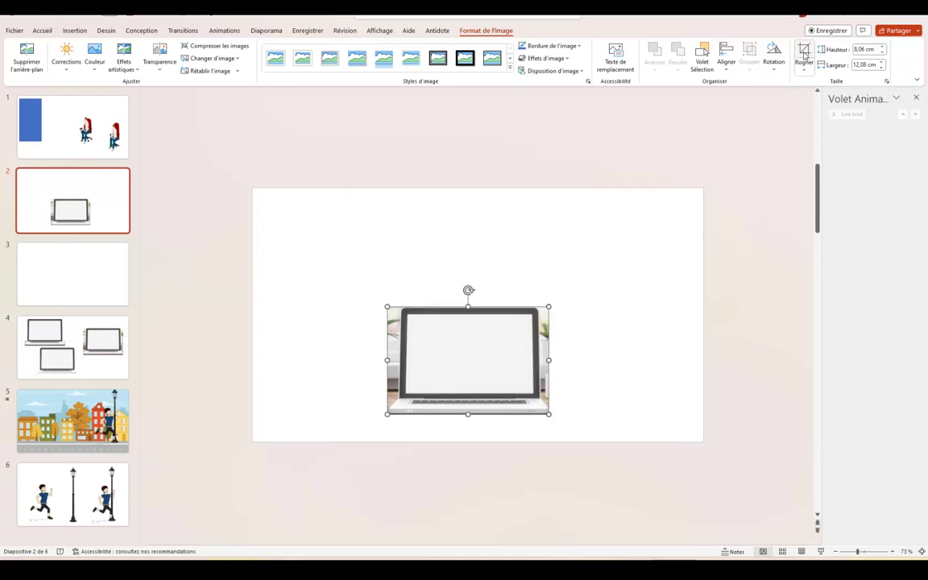
Move the cropped laptop to the upper left of slide 2
key(Escape)
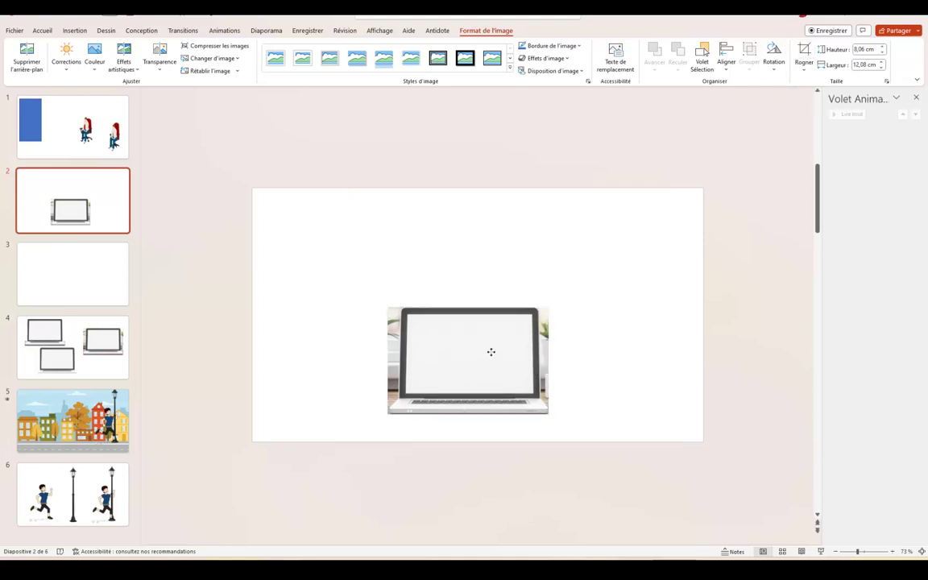
drag(491, 352, 395, 274)
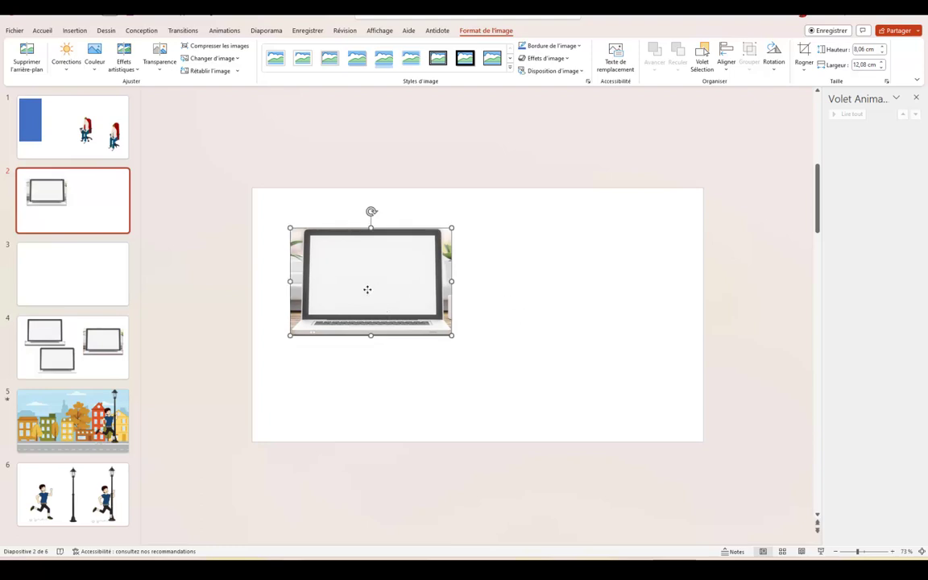
drag(366, 289, 366, 294)
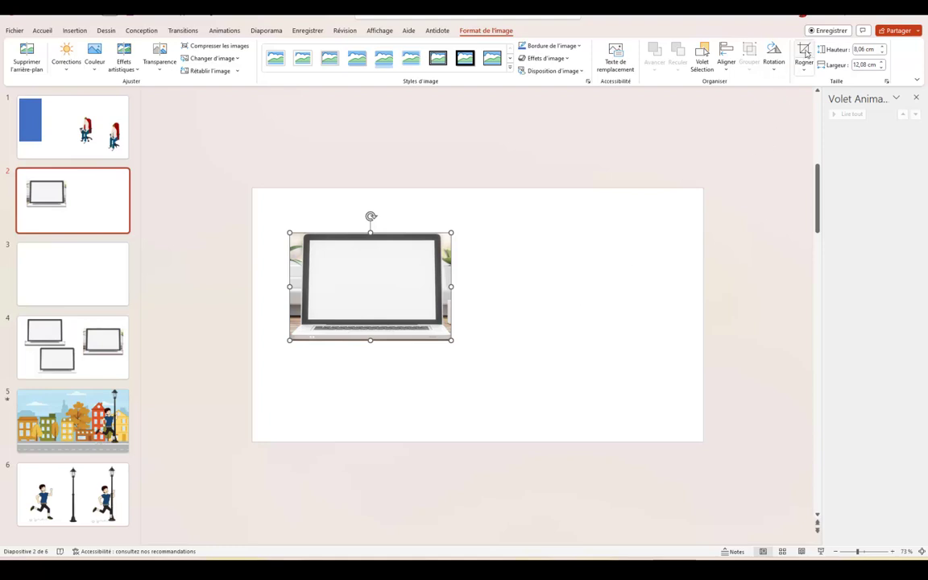
drag(384, 276, 382, 266)
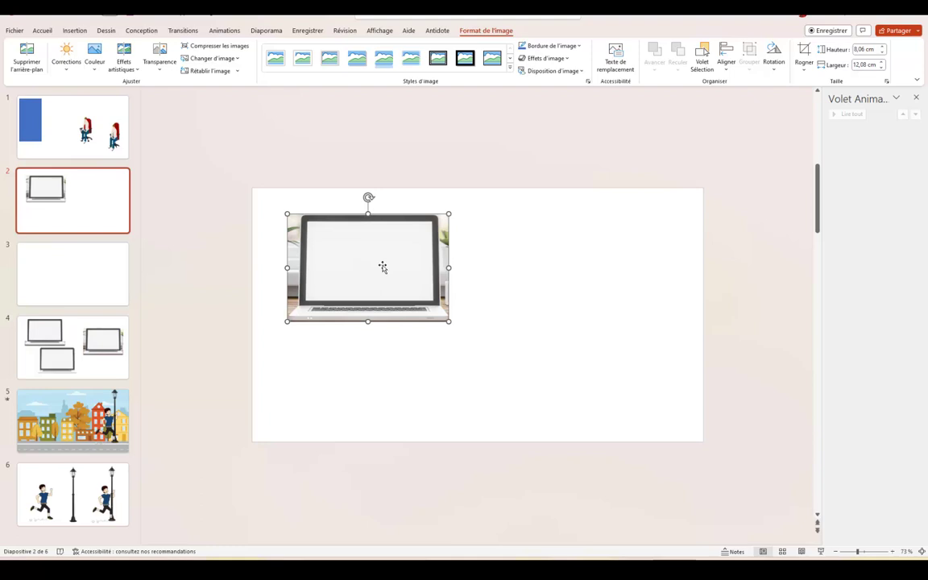
Copy the laptop to the right, accepting the alt text Télétravail, and begin cropping the copy
drag(382, 265, 599, 266)
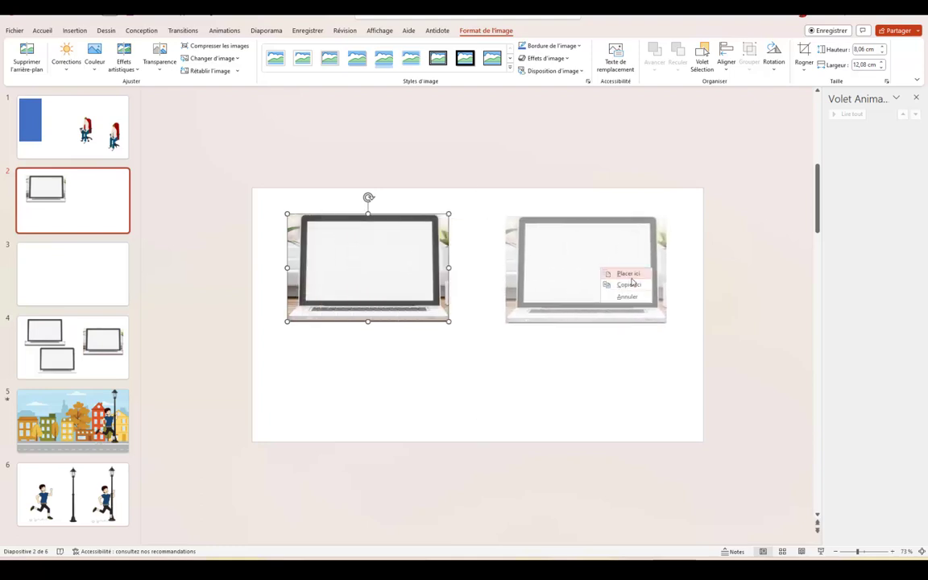
click(628, 285)
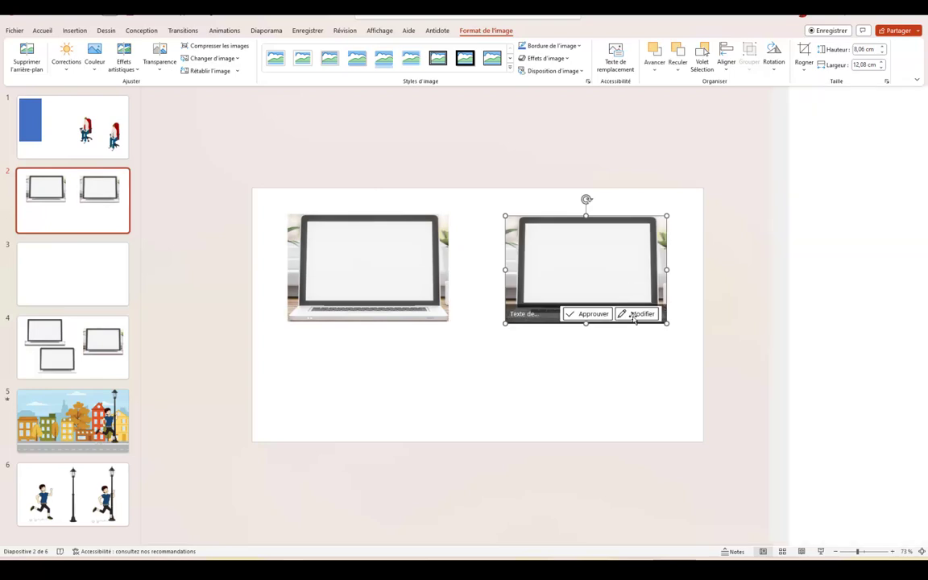
click(553, 315)
click(552, 377)
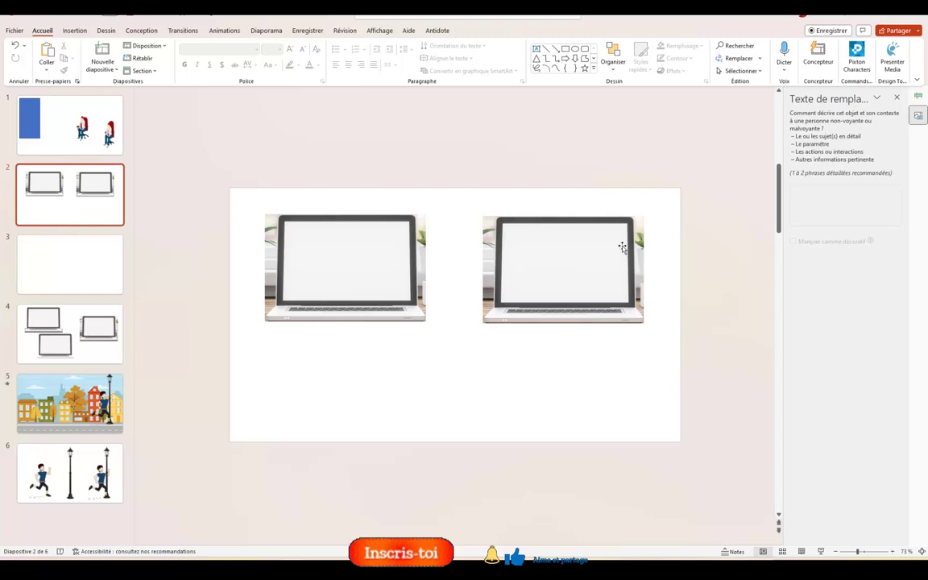
click(621, 246)
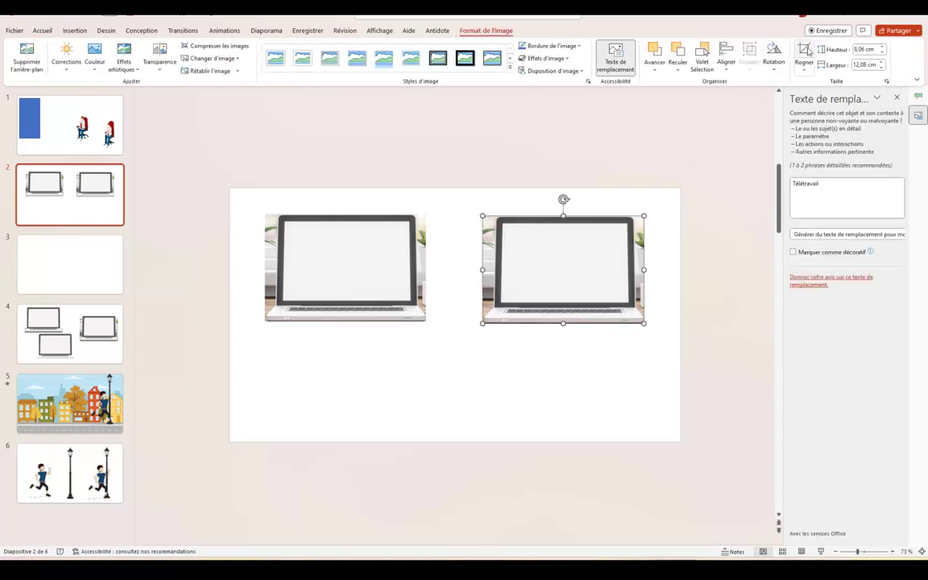
click(803, 53)
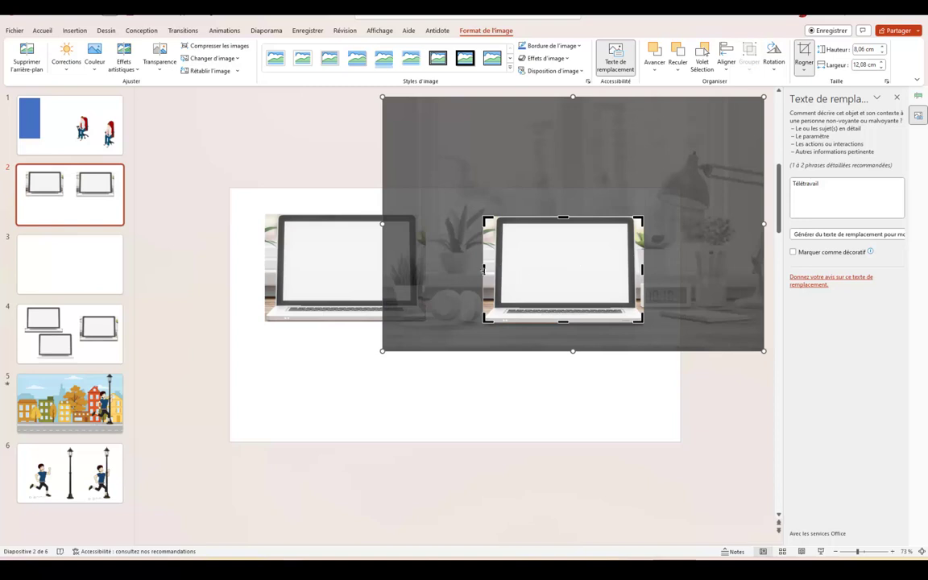
Crop the right laptop copy to a 1,16 × 1,23 cm square and move it lower right
drag(483, 270, 630, 266)
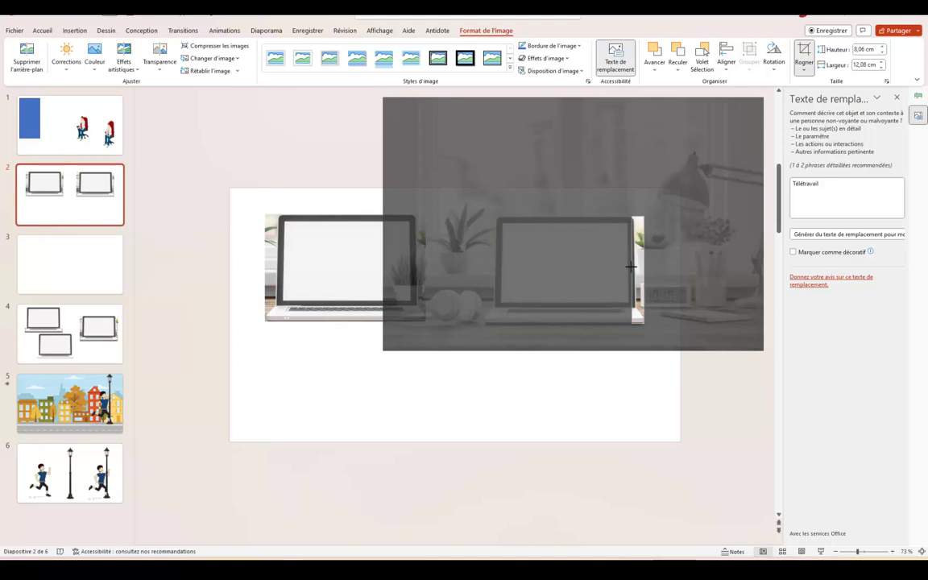
drag(631, 266, 629, 266)
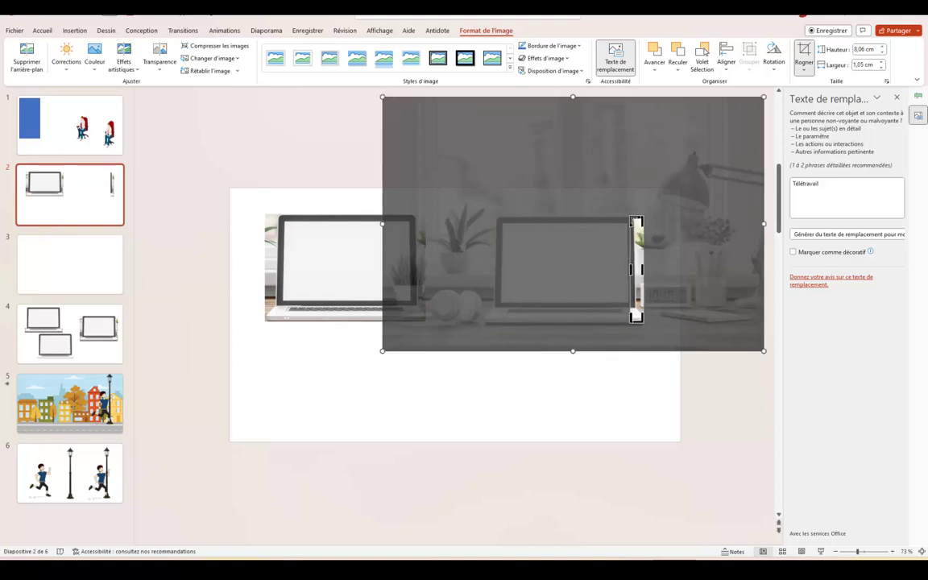
drag(633, 219, 635, 313)
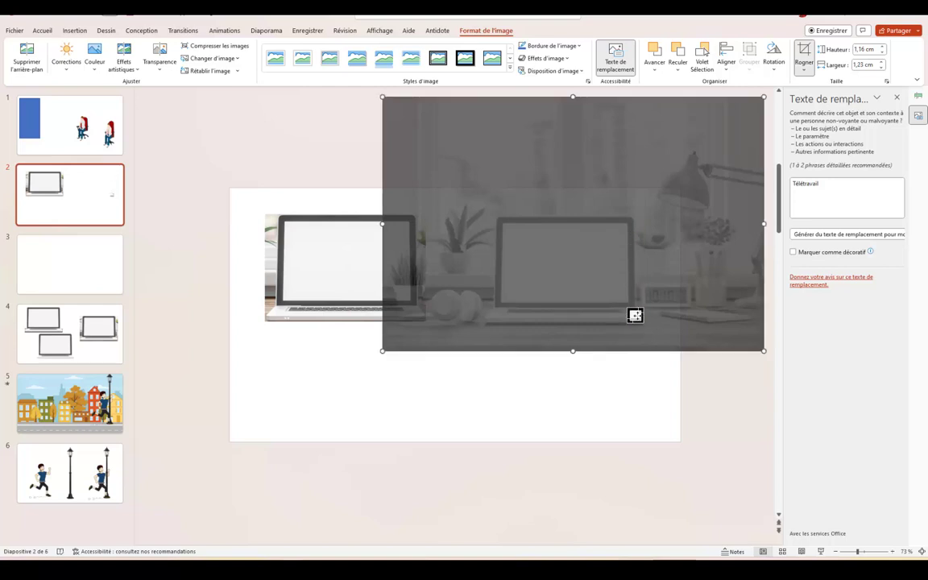
key(Escape)
drag(634, 315, 639, 407)
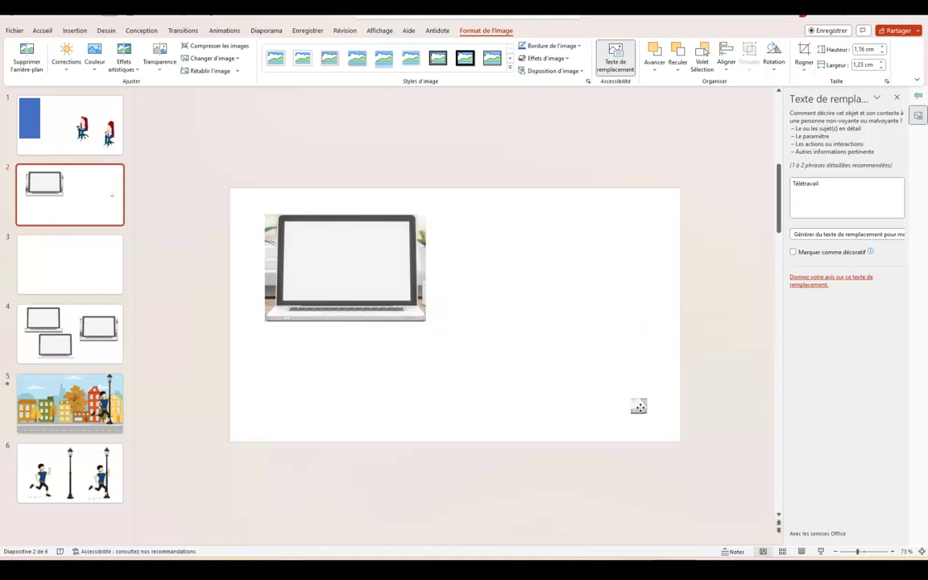
click(556, 310)
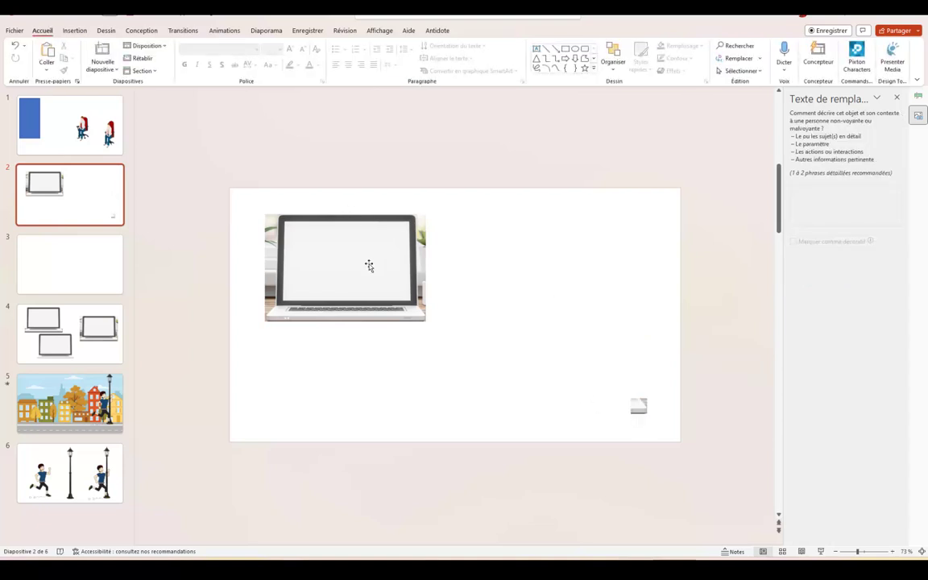
Drop another copy of the laptop on the right and start cropping it
drag(369, 266, 607, 260)
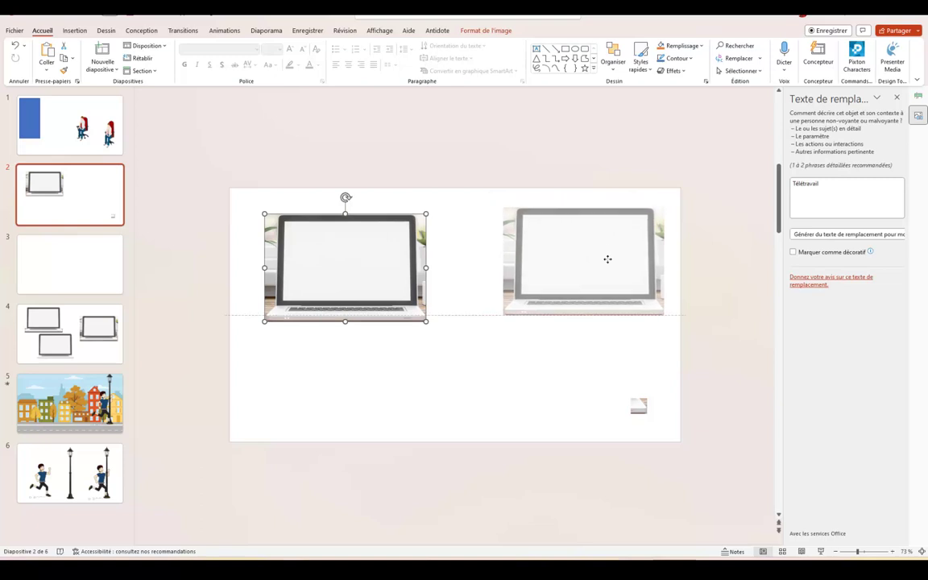
click(631, 274)
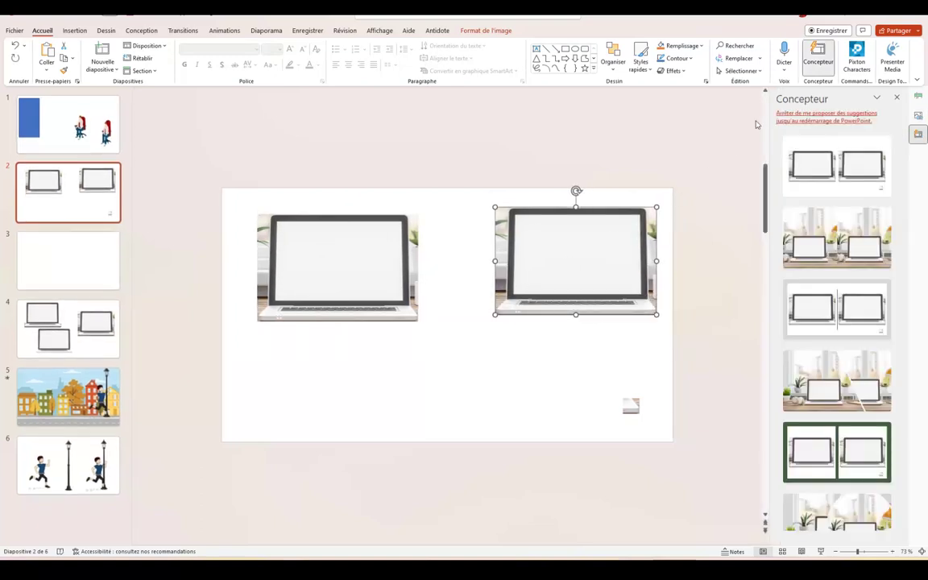
click(472, 32)
click(724, 50)
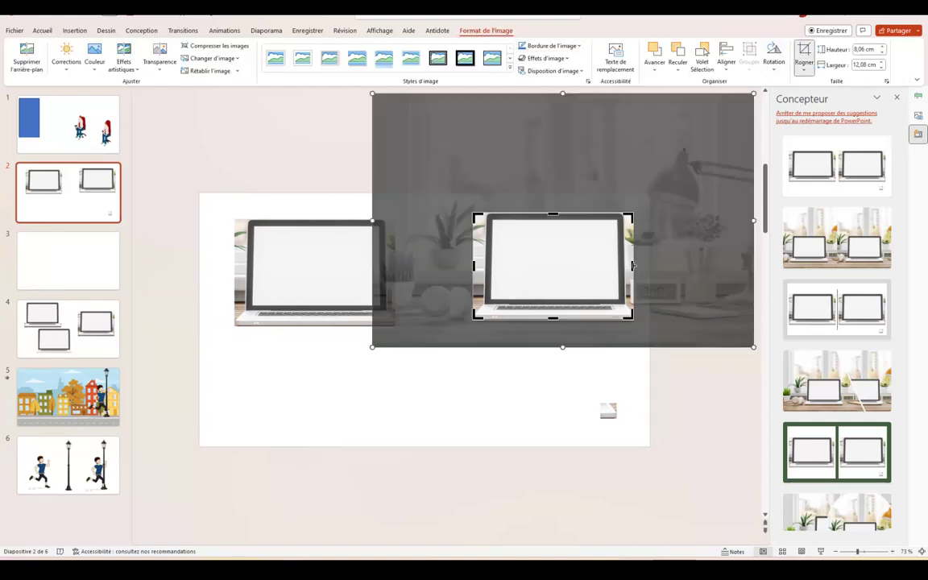
Crop the copy to a 1,4 × 1,34 cm base piece and move it beside the first fragment
drag(632, 266, 509, 277)
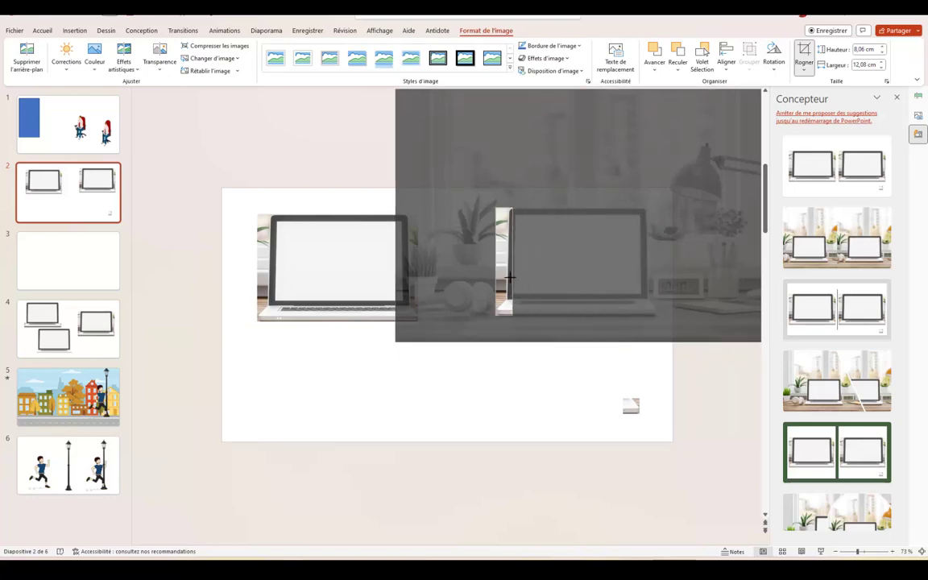
drag(509, 277, 508, 280)
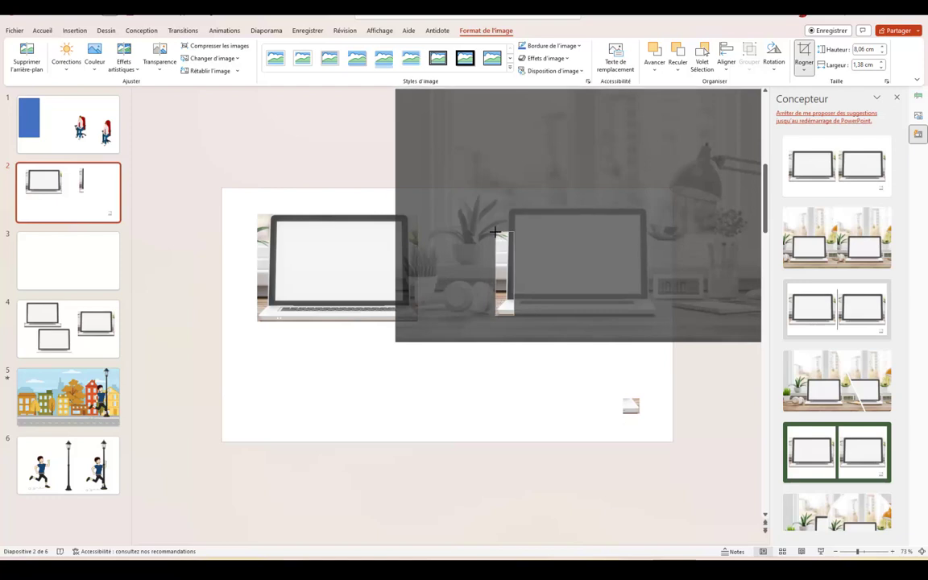
drag(495, 244, 496, 294)
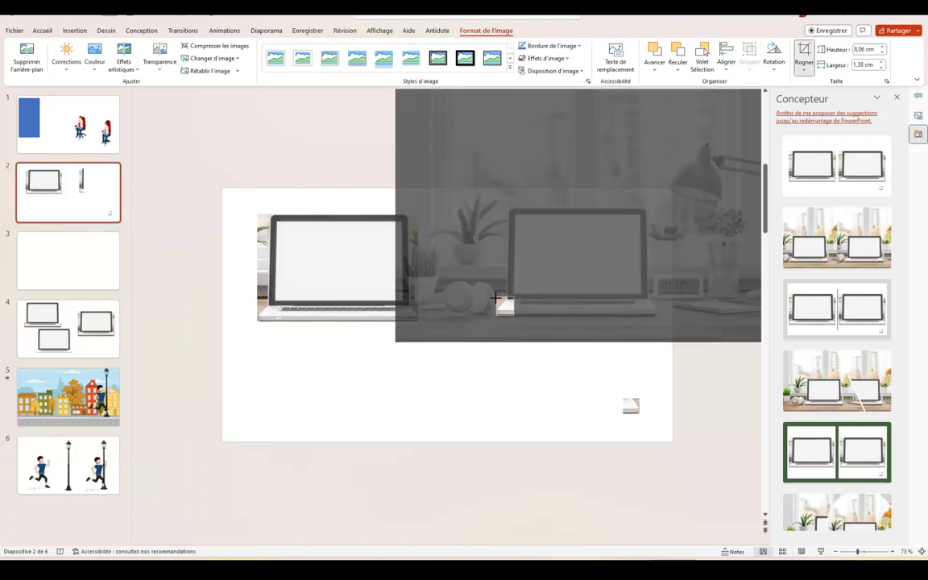
drag(496, 296, 496, 298)
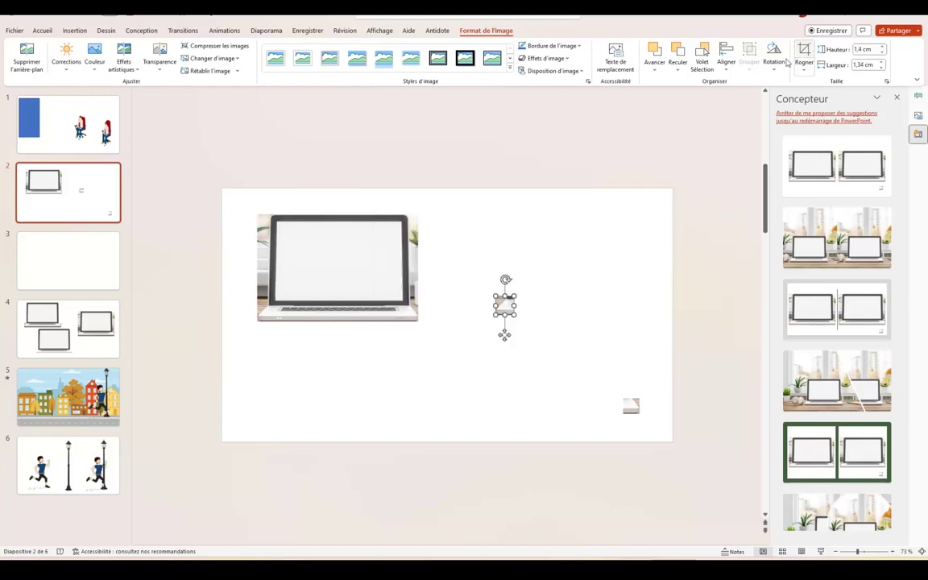
key(Escape)
mouse_move(504, 304)
mouse_down()
mouse_move(467, 412)
mouse_move(463, 403)
mouse_up()
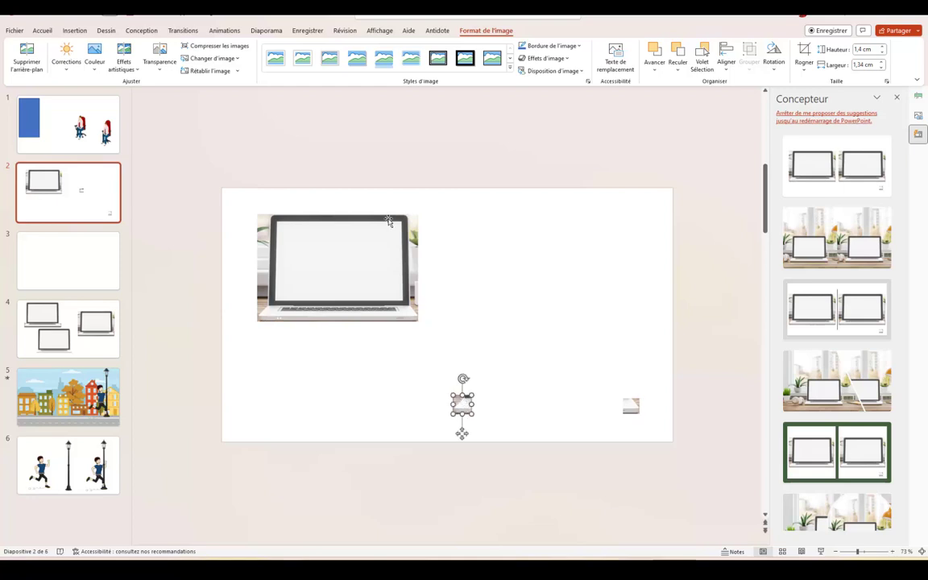
click(472, 233)
click(357, 236)
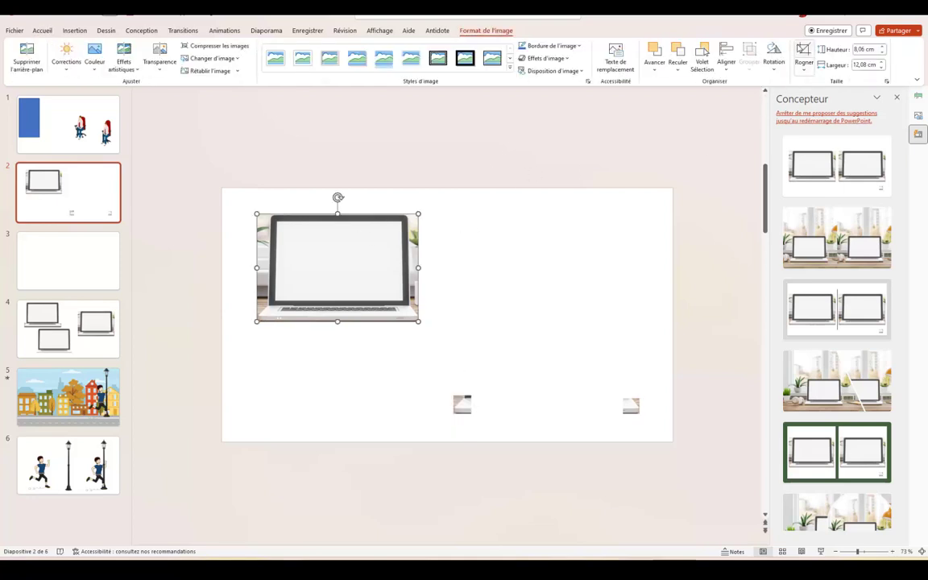
Crop both sides of the left laptop picture to 10,41 cm wide; move a small base piece to its lower-left corner
click(804, 53)
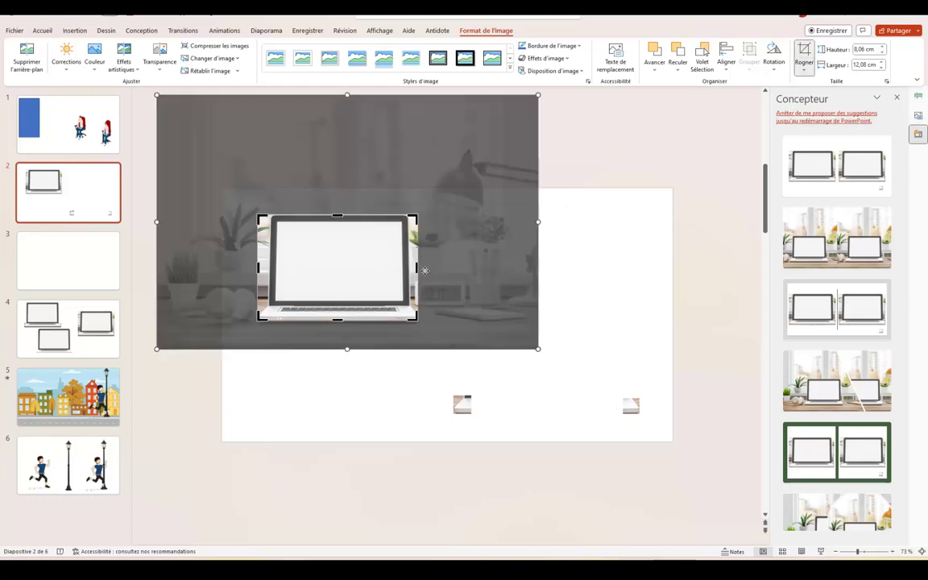
drag(417, 267, 408, 266)
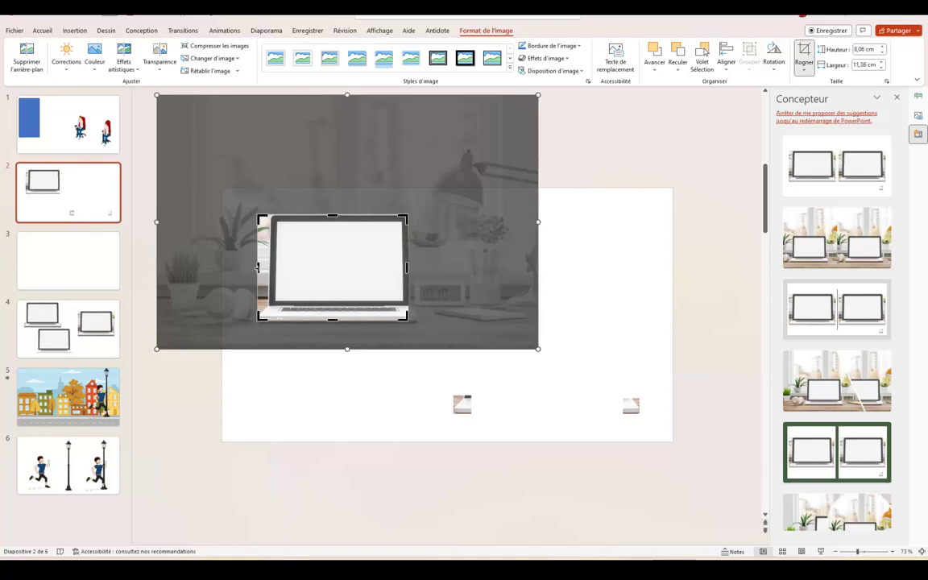
drag(257, 266, 268, 266)
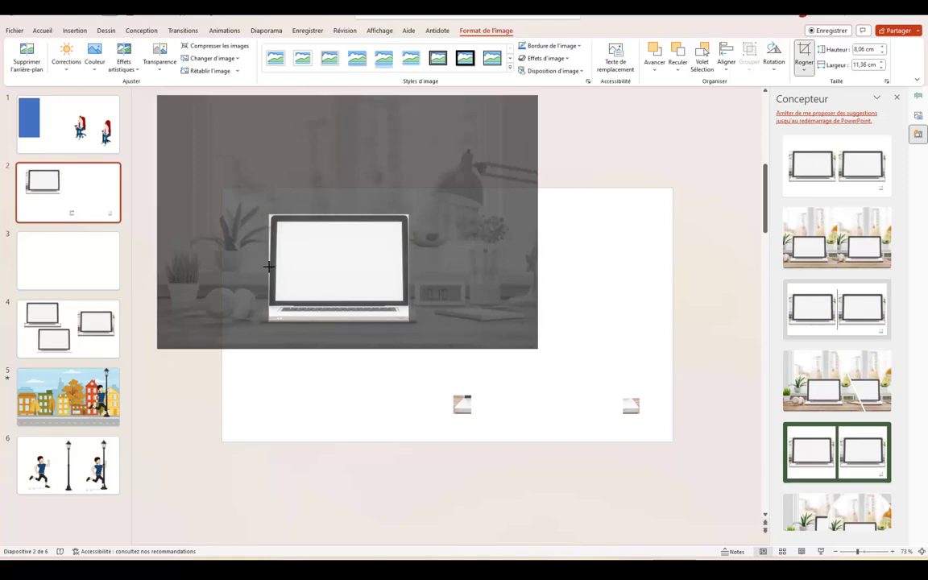
drag(269, 266, 269, 267)
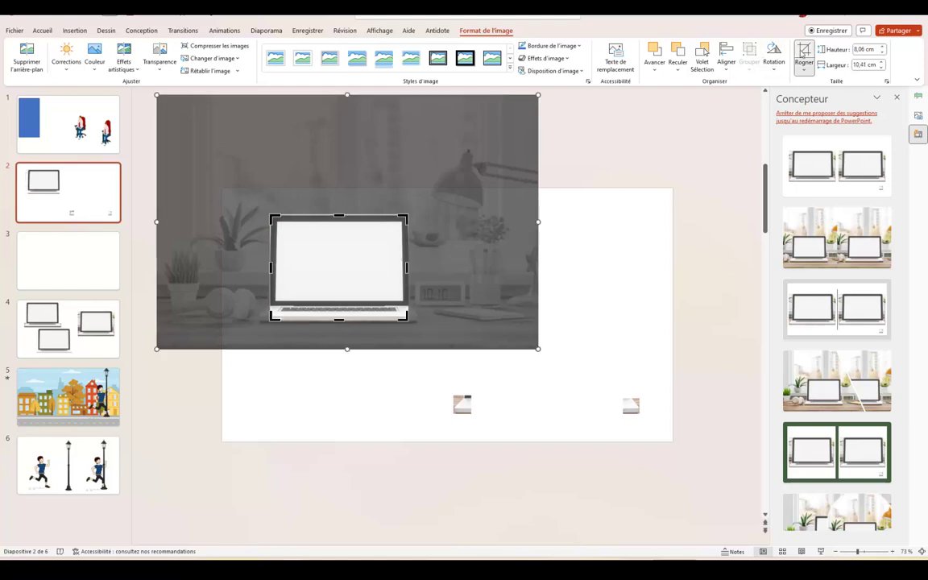
key(Escape)
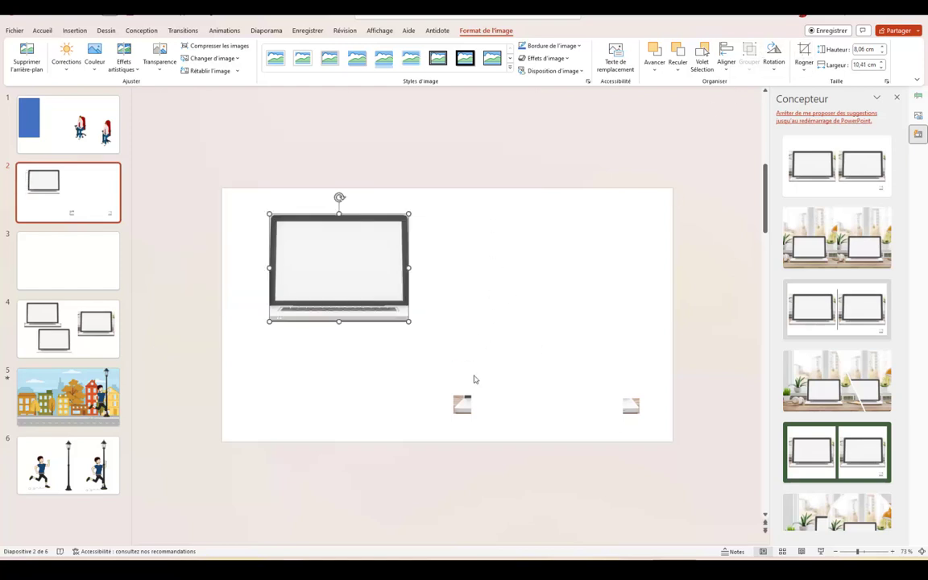
mouse_move(467, 406)
mouse_down()
mouse_move(261, 313)
mouse_move(271, 313)
mouse_up()
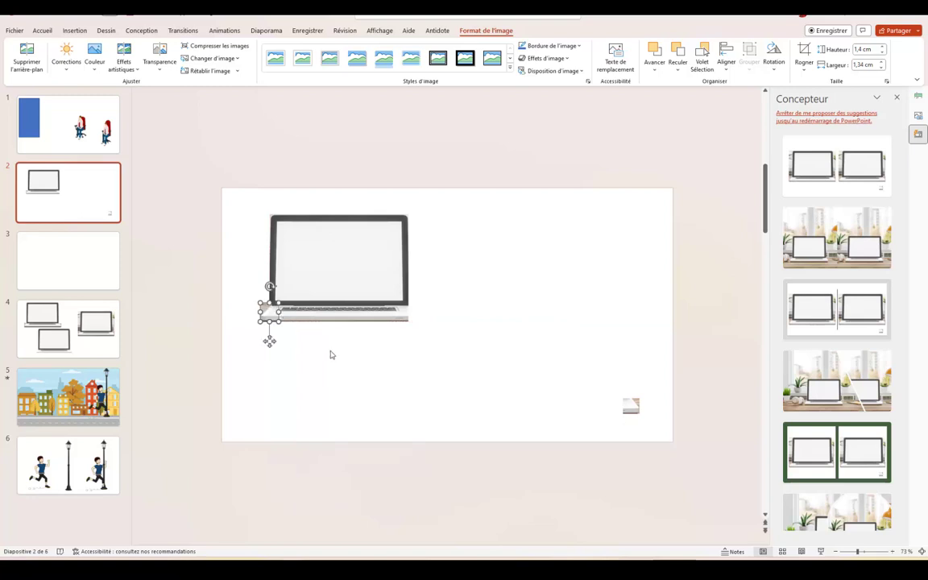
Move the second small base piece to the laptop's lower-right corner
click(631, 407)
drag(631, 406, 431, 317)
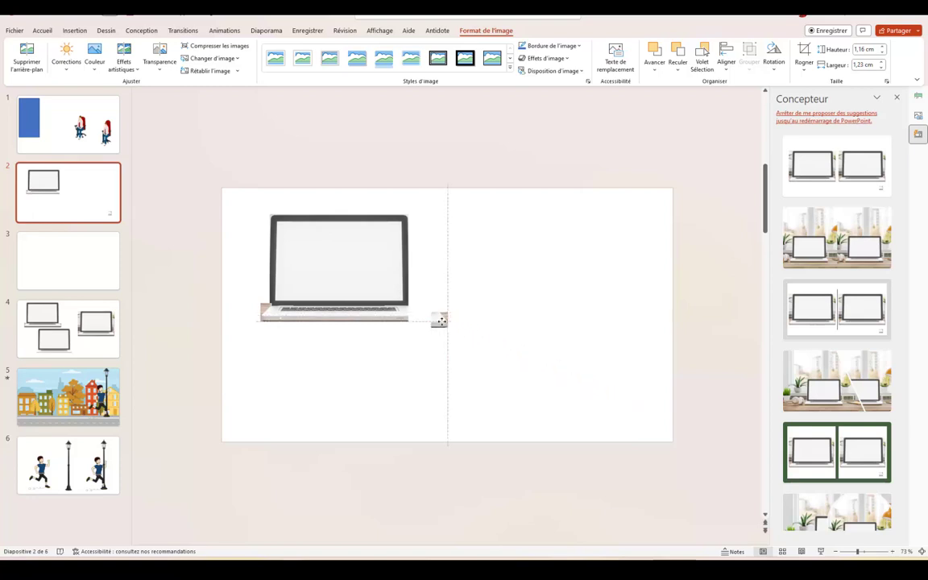
drag(432, 317, 409, 314)
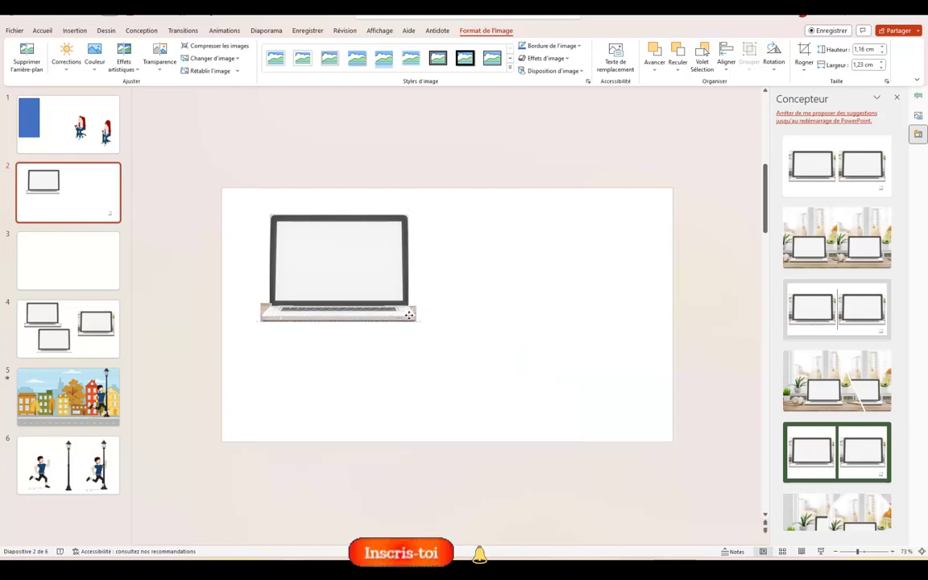
click(409, 314)
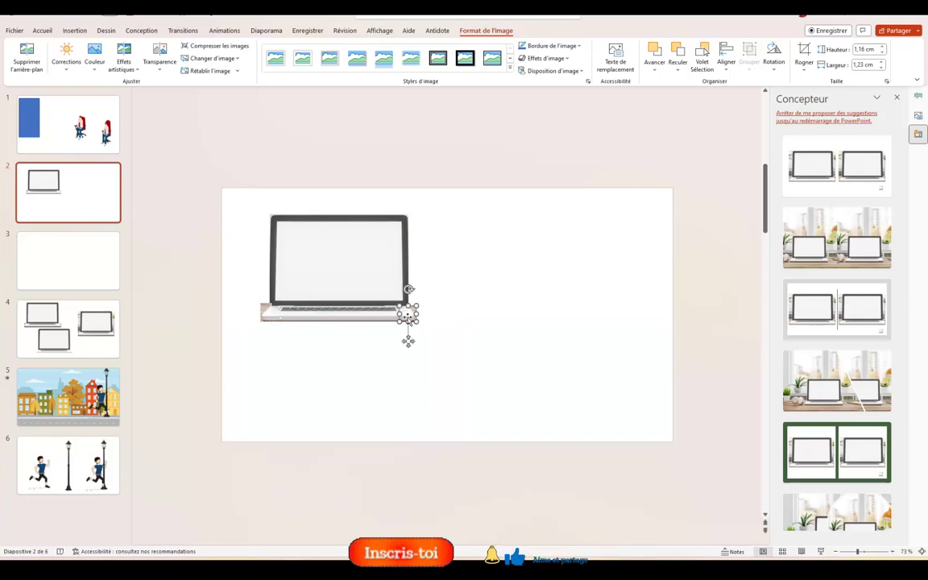
click(316, 364)
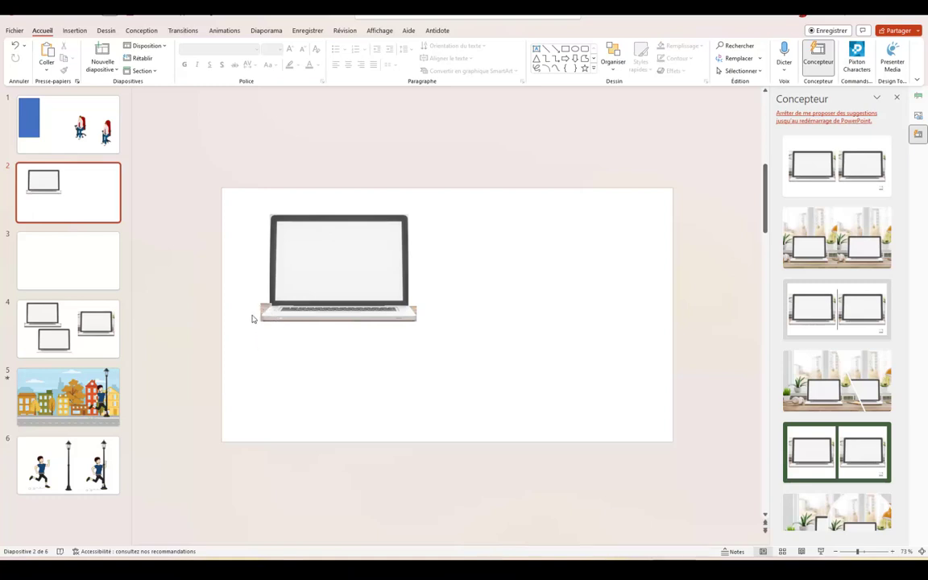
Nudge the lower-left piece three steps left, then marquee-select the laptop and both pieces
click(265, 311)
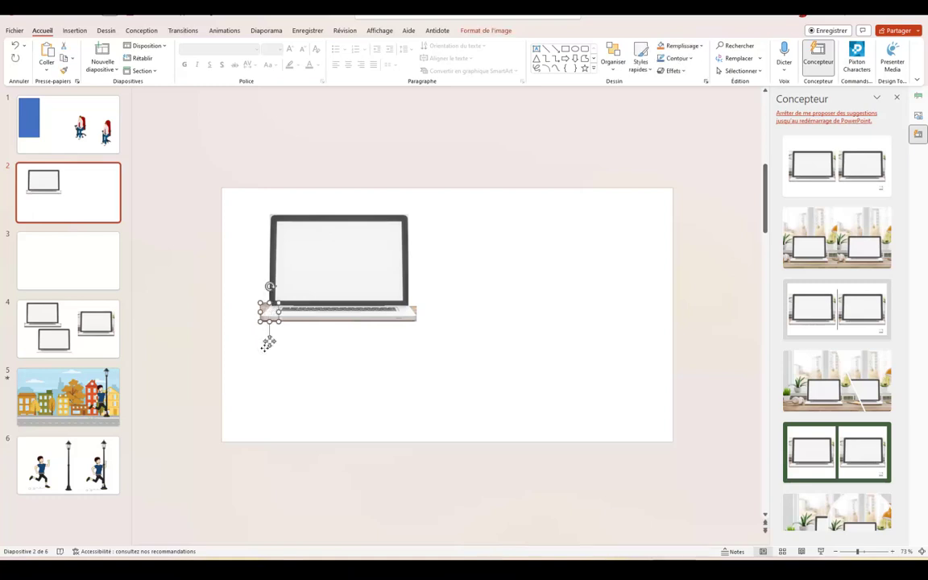
key(Left)
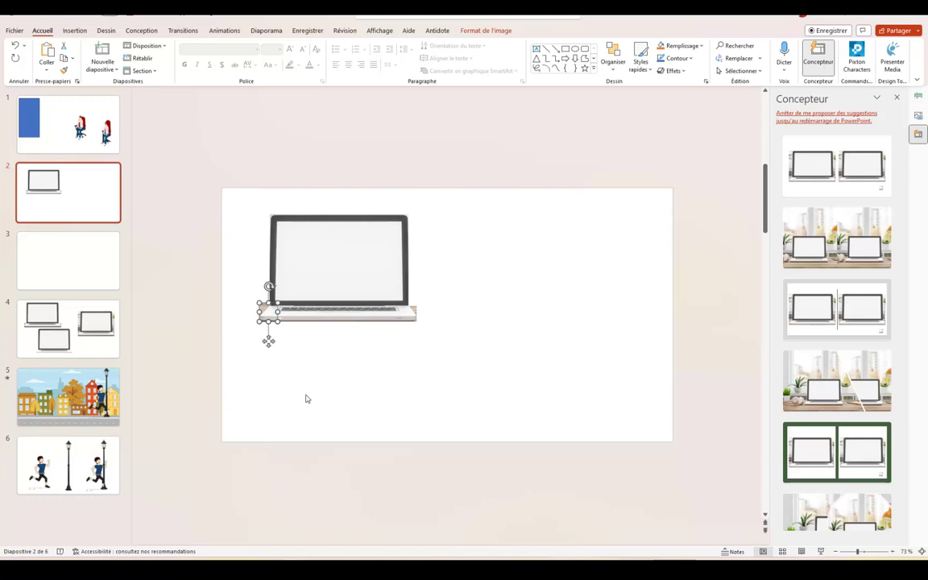
key(Left)
key(Left)
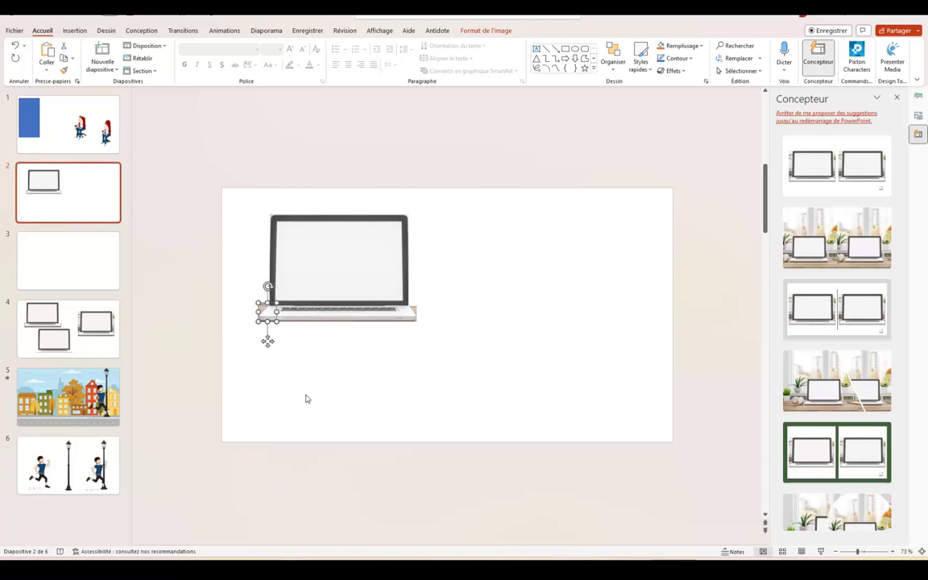
key(Left)
click(486, 410)
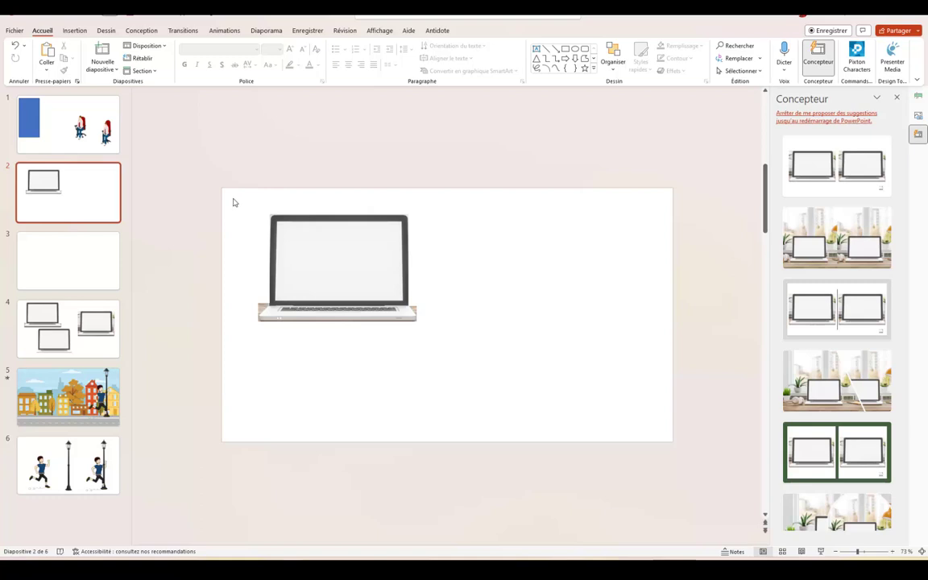
drag(233, 198, 440, 430)
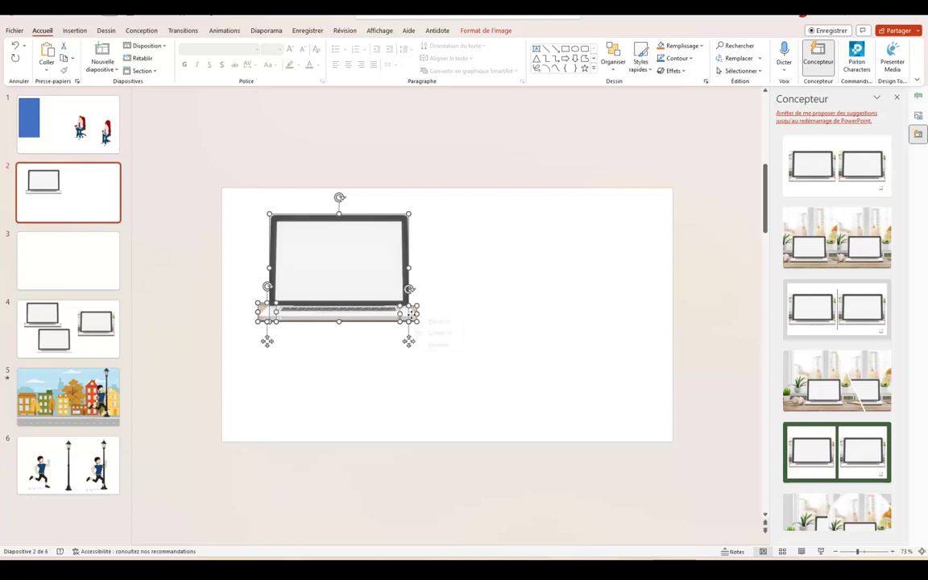
Group the laptop and its two corner pieces into a single object
right_click(409, 319)
right_click(330, 237)
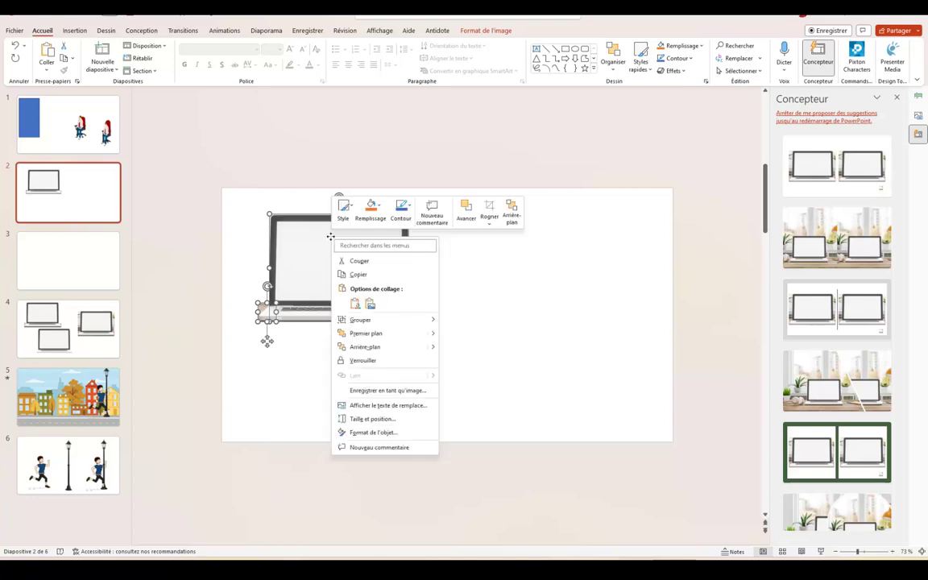
mouse_move(371, 321)
click(461, 320)
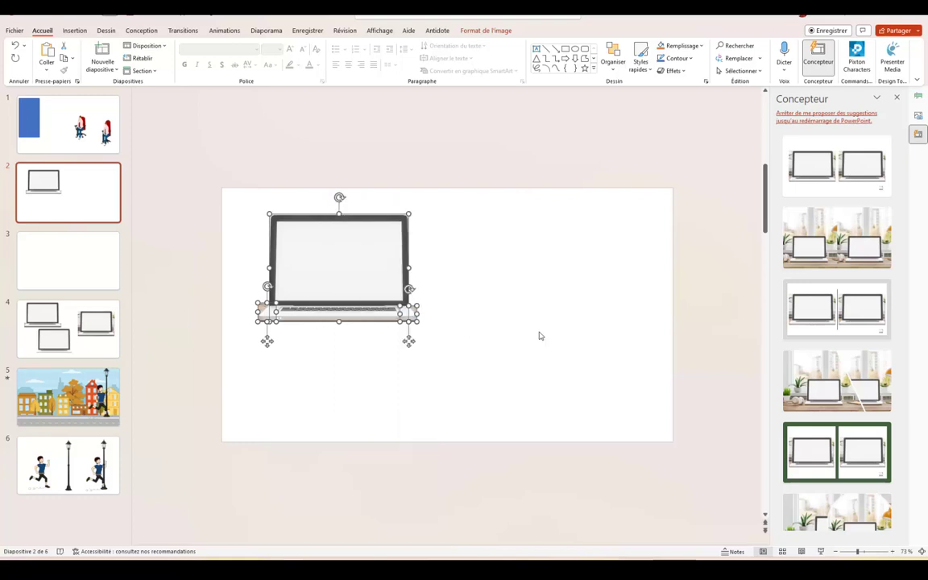
click(336, 266)
drag(342, 262, 330, 263)
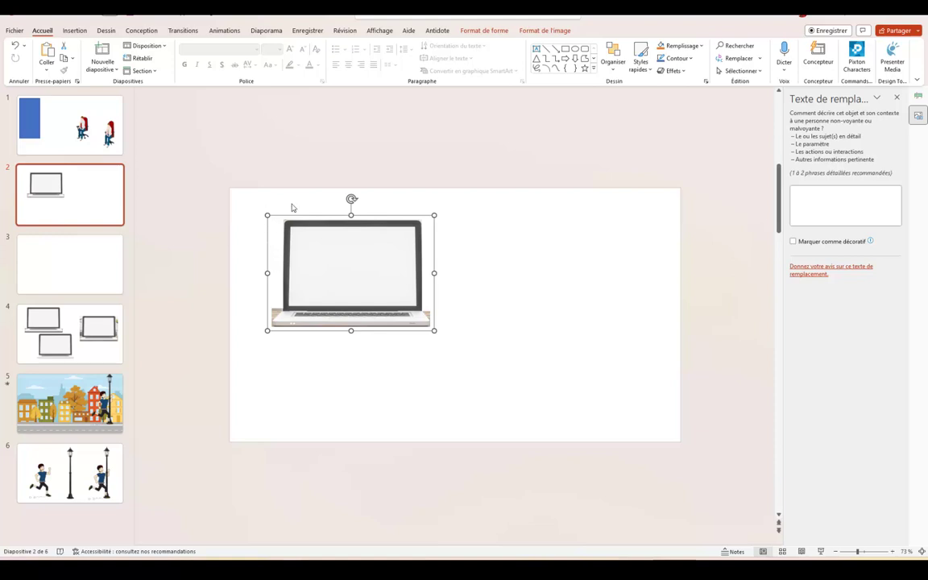
Close the Alt Text pane and save the laptop group as a picture on the Desktop
key(Escape)
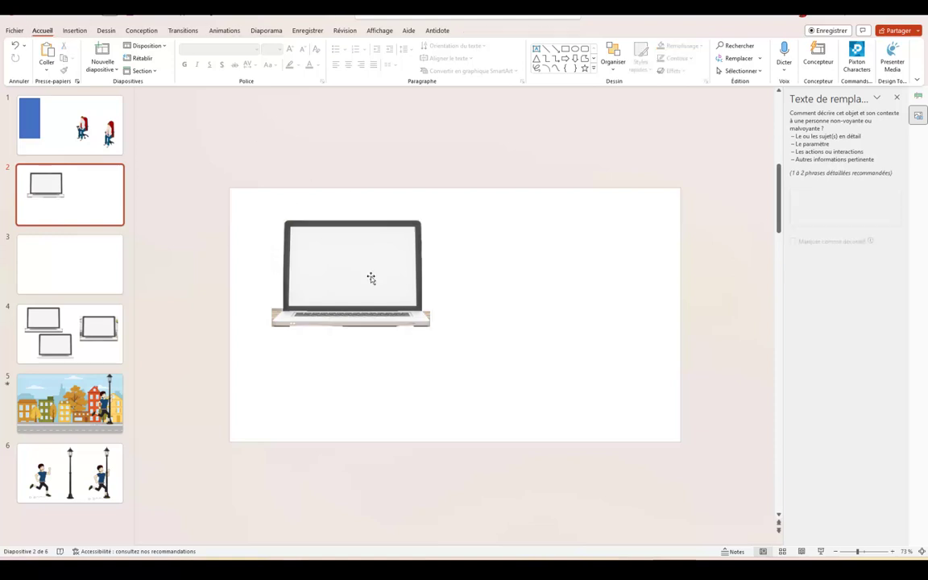
click(371, 278)
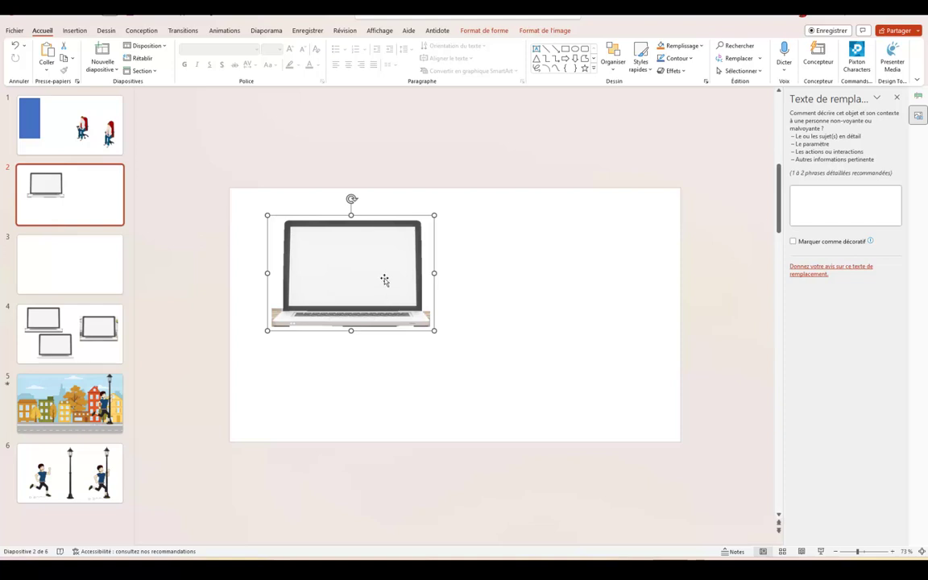
click(897, 98)
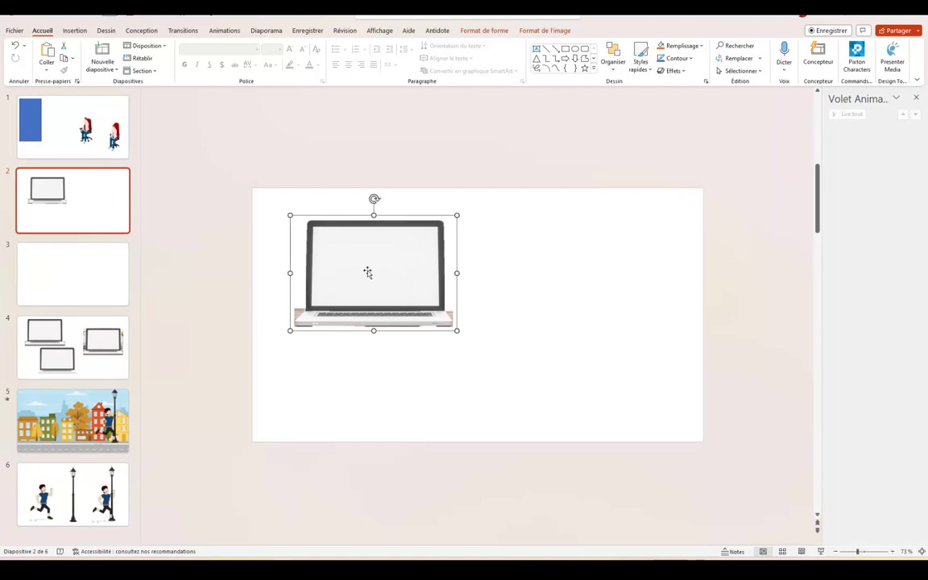
right_click(367, 272)
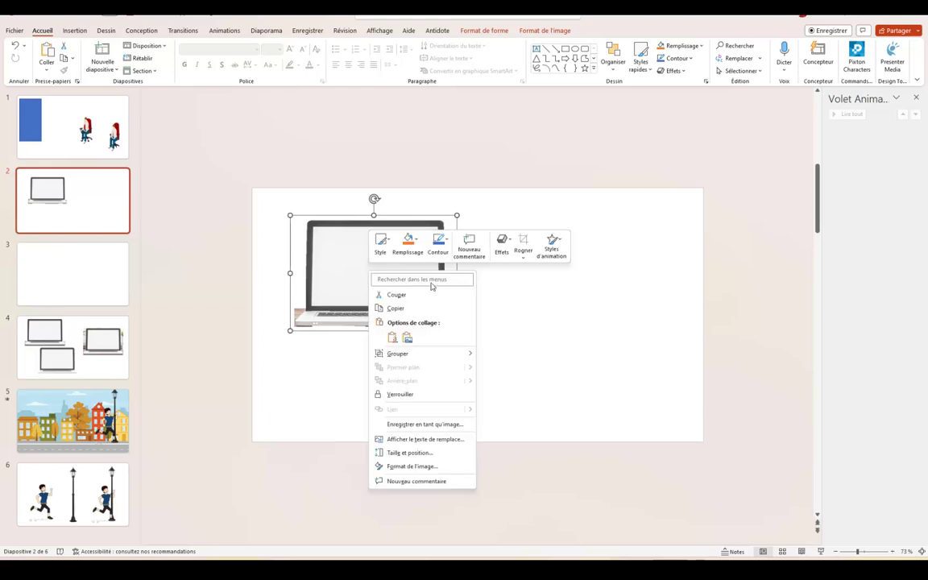
click(407, 424)
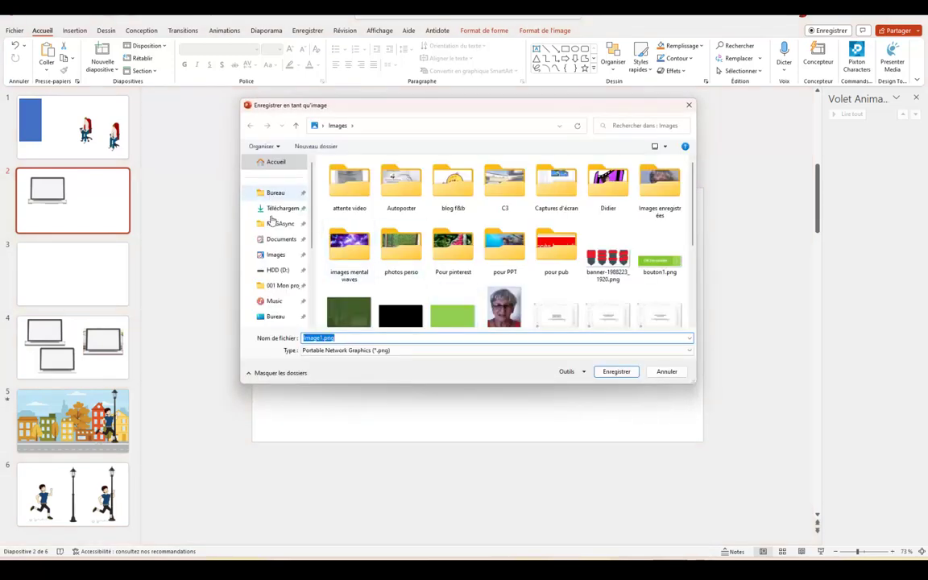
click(282, 325)
click(616, 371)
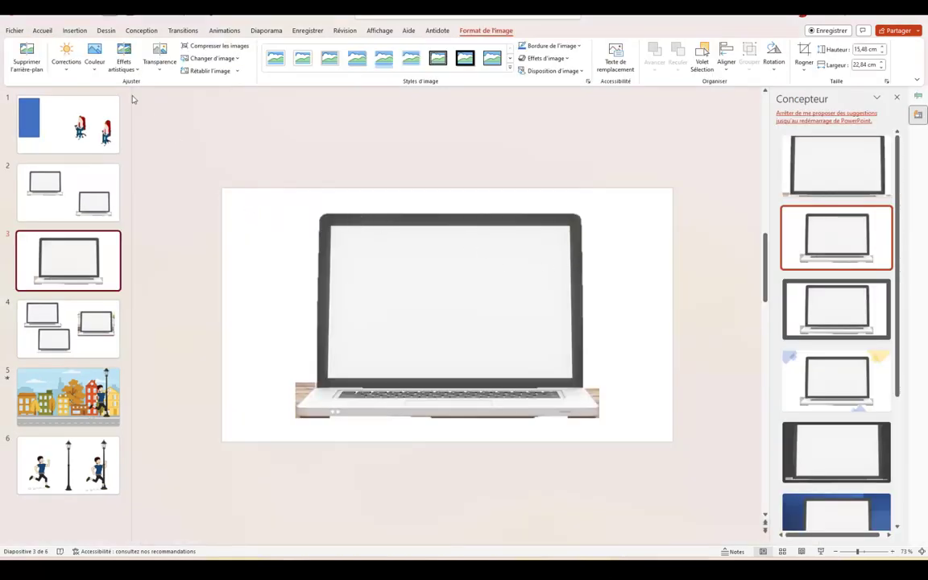
Start background removal and mark the laptop's top, right, left and bottom bezels to keep
click(26, 58)
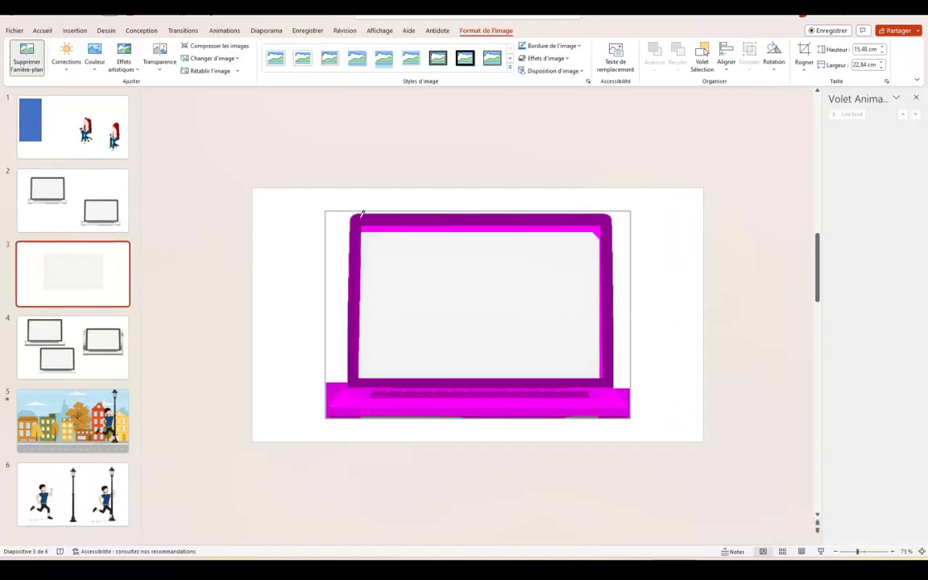
drag(390, 215, 600, 219)
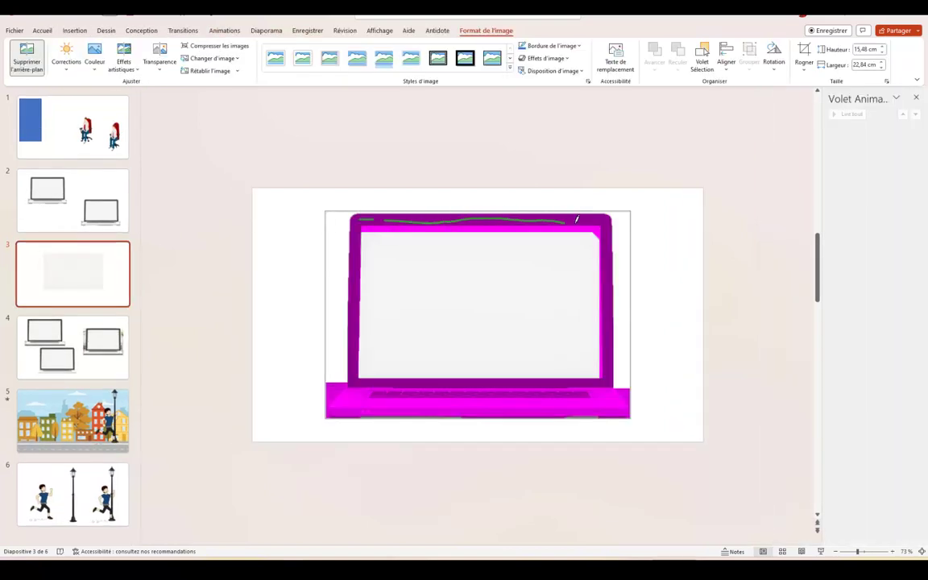
mouse_move(601, 224)
mouse_down()
mouse_move(608, 329)
mouse_move(601, 213)
mouse_up()
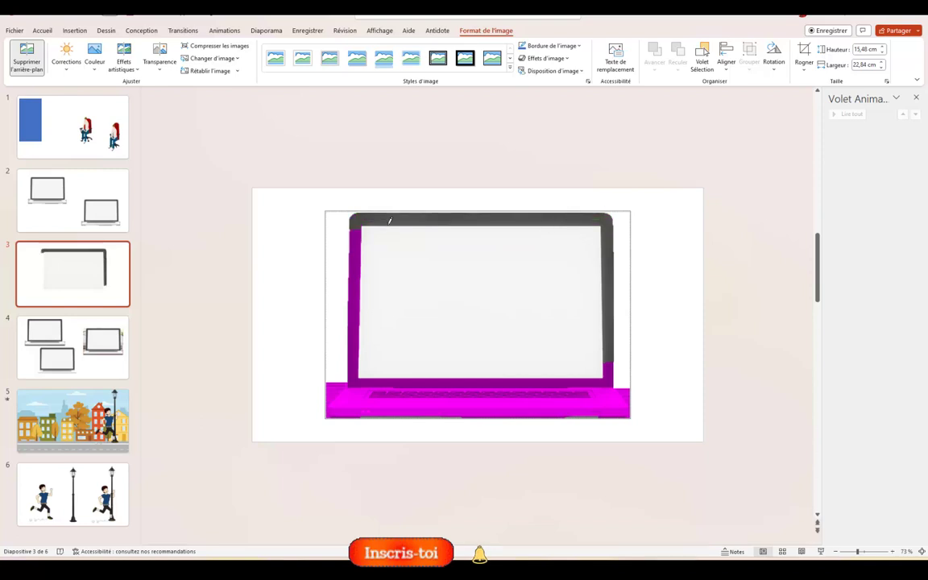
drag(354, 226, 353, 368)
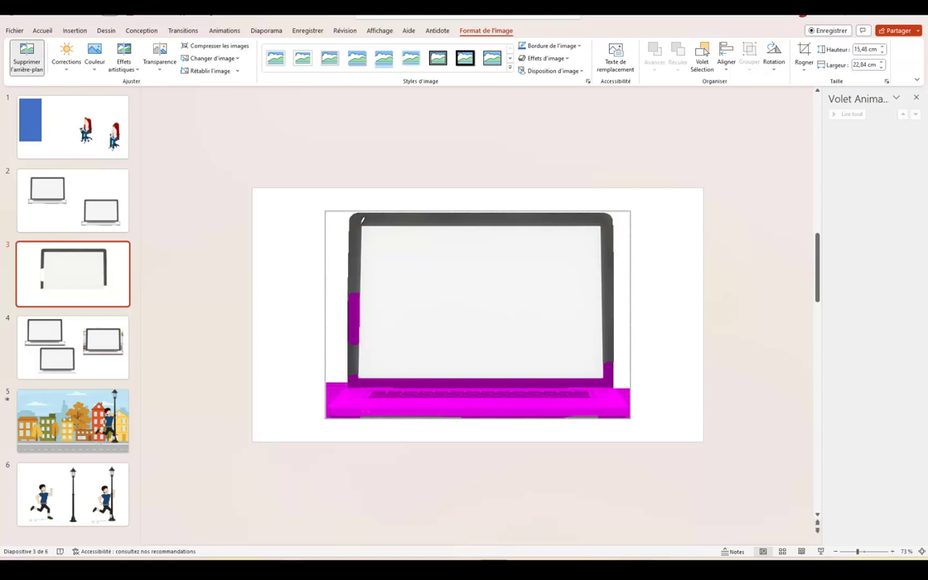
drag(358, 240, 352, 332)
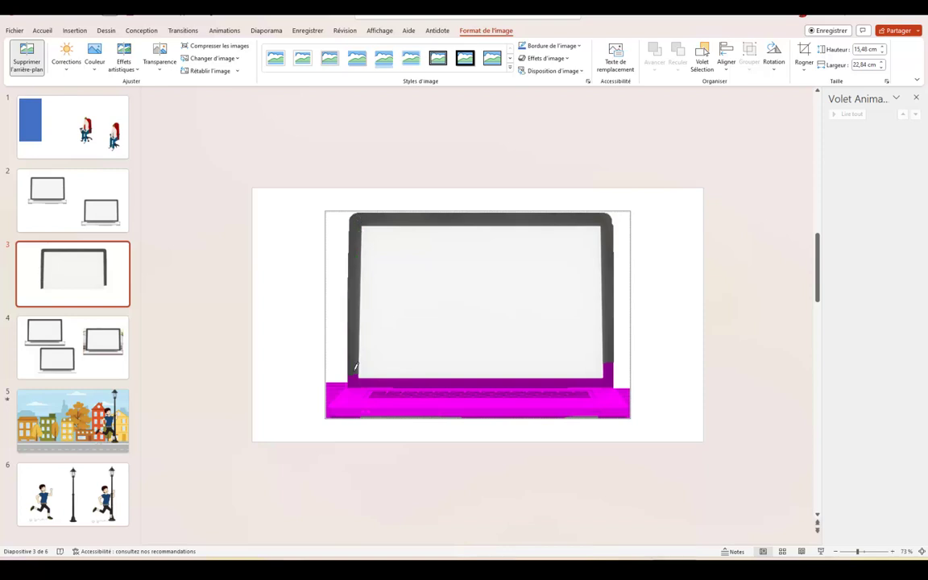
drag(354, 377, 605, 378)
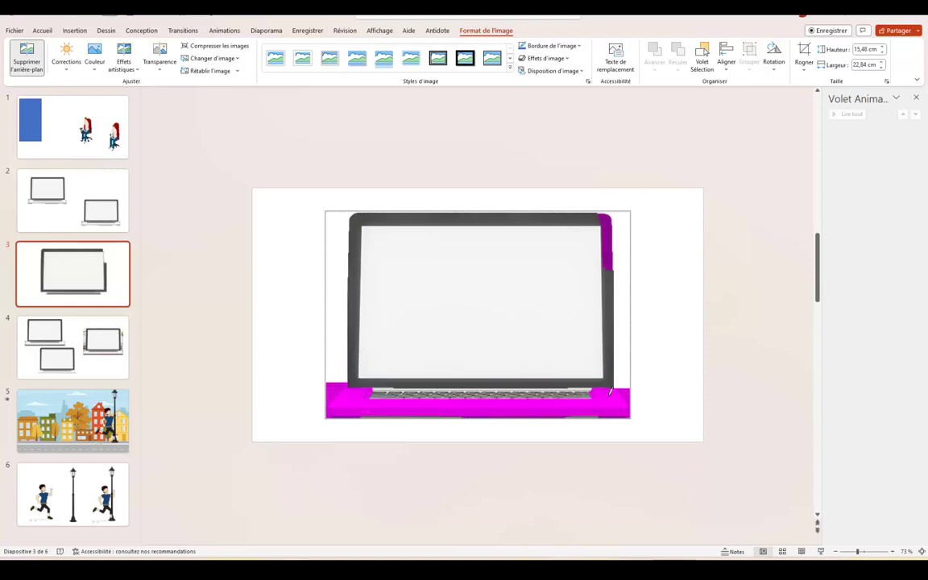
Mark the keyboard strip and base as areas to keep, then apply the background removal
mouse_move(591, 407)
mouse_down()
mouse_move(342, 397)
mouse_move(360, 388)
mouse_up()
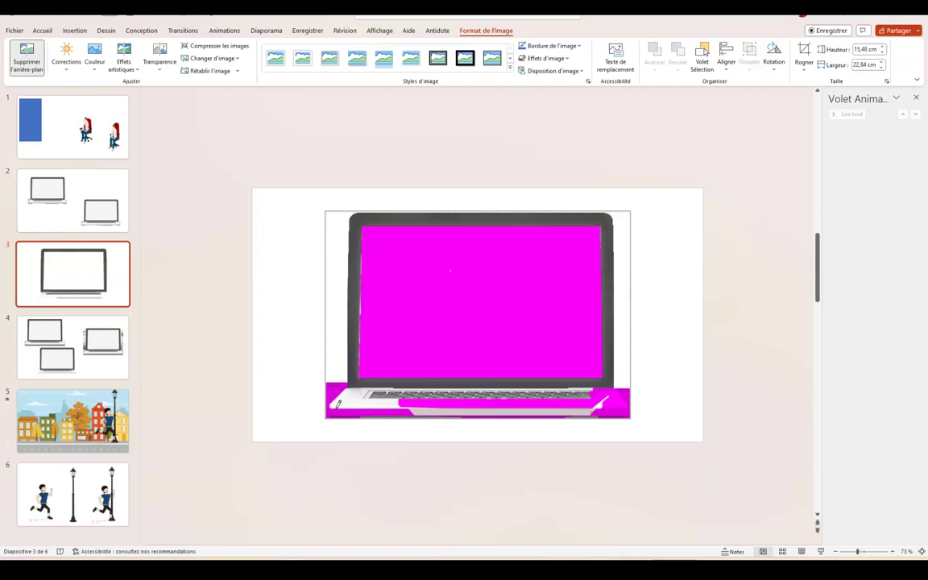
drag(338, 404, 333, 404)
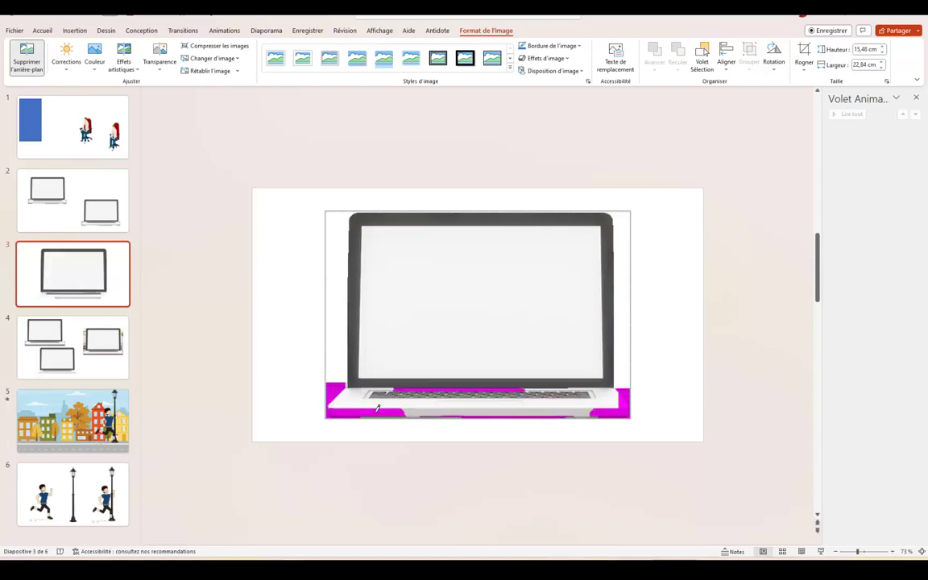
drag(338, 408, 405, 411)
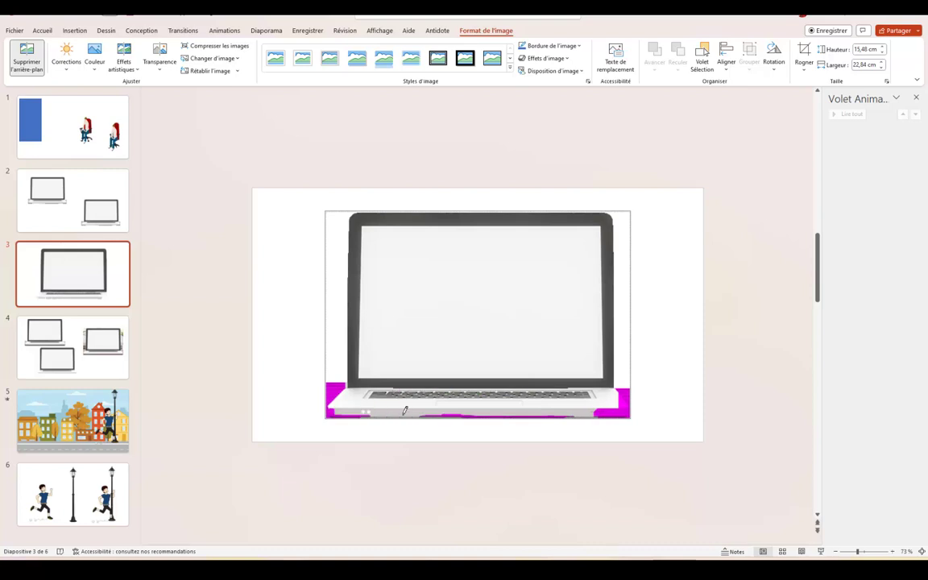
click(330, 409)
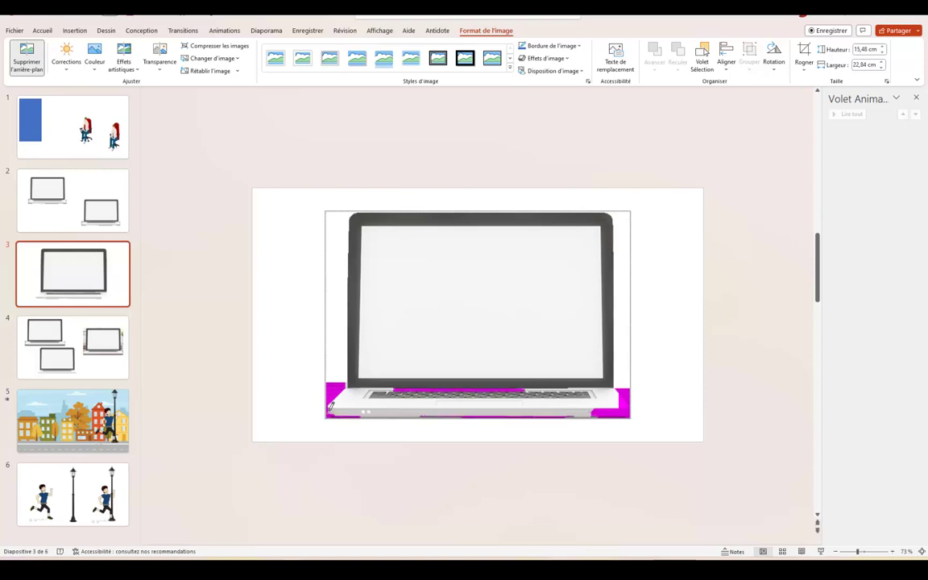
click(343, 411)
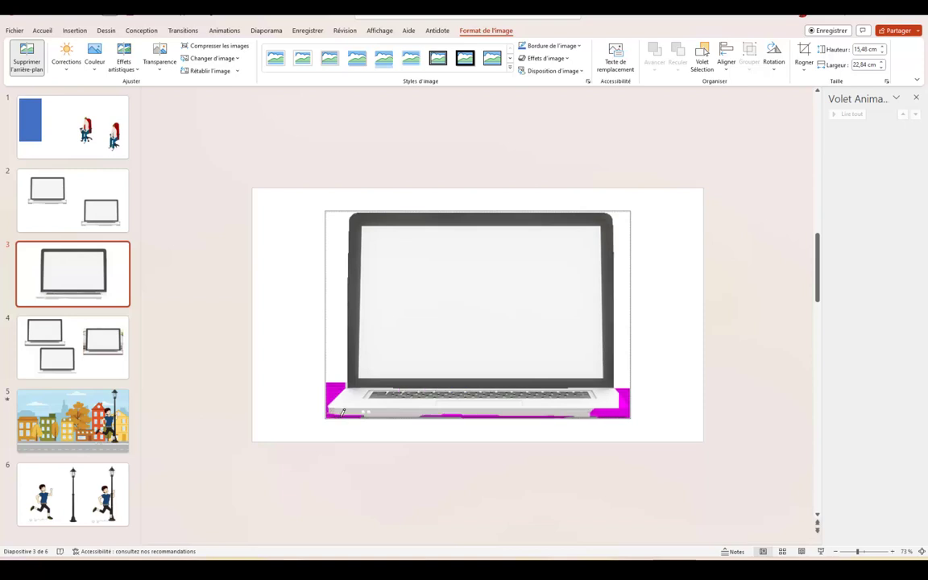
drag(357, 411, 358, 412)
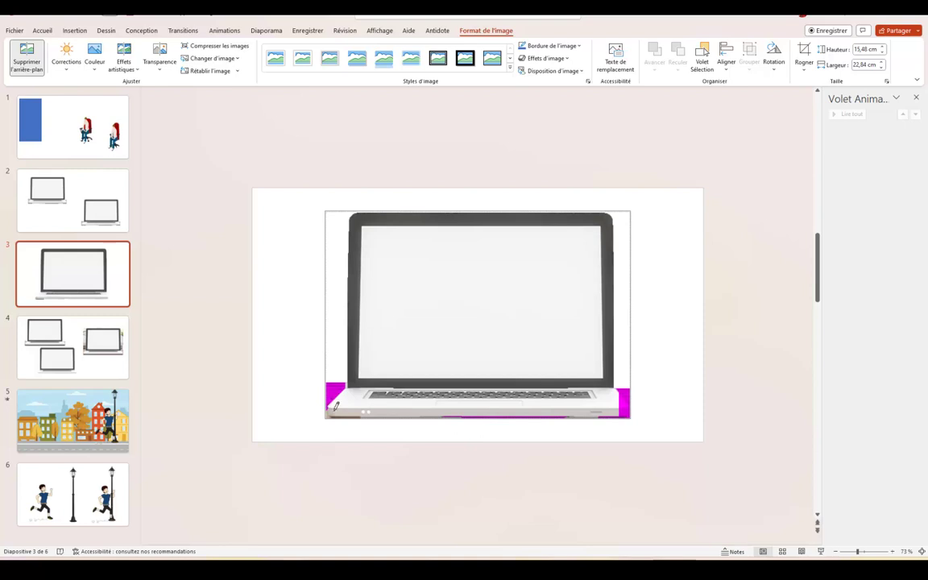
click(455, 412)
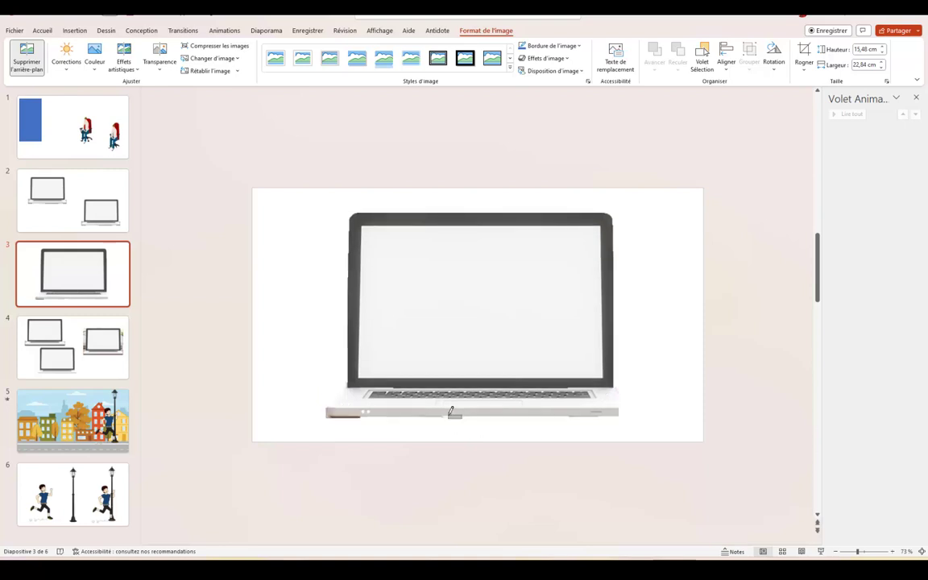
Reopen background removal on the laptop picture and mark its bottom edge to keep
click(692, 408)
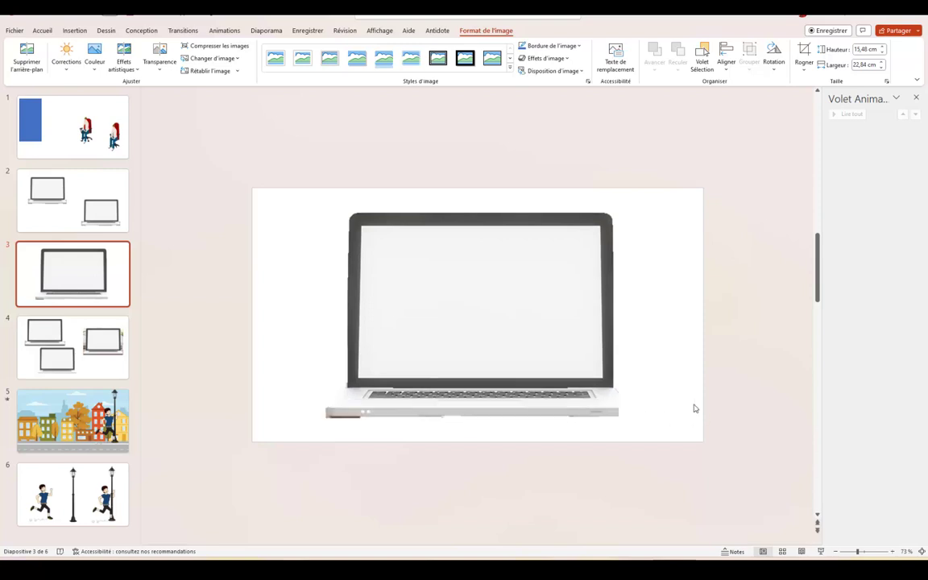
double_click(421, 329)
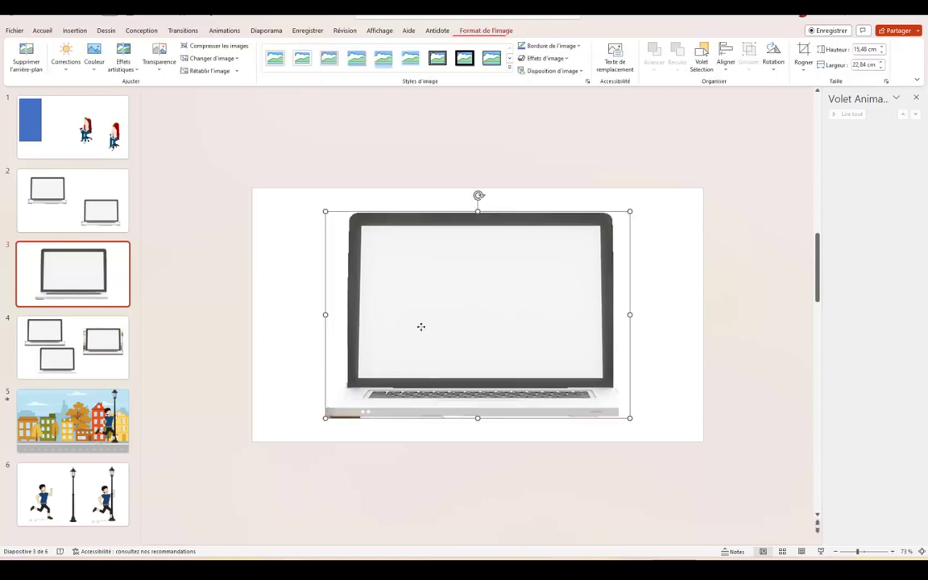
click(26, 58)
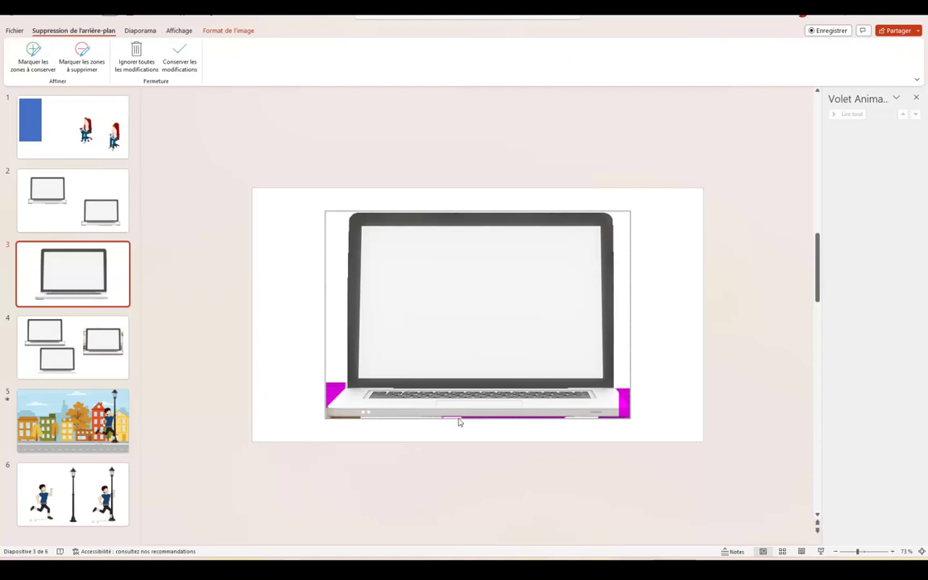
click(33, 58)
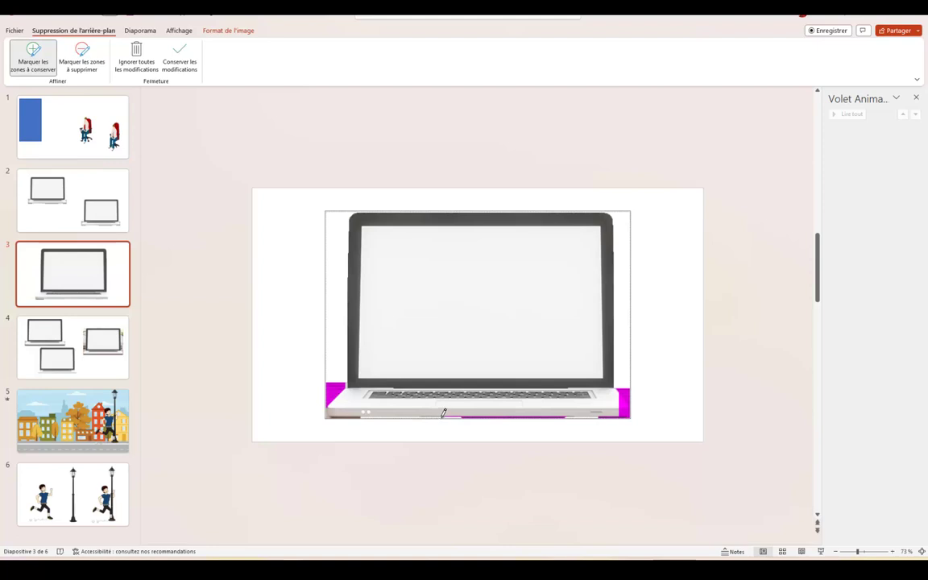
drag(478, 414, 554, 413)
key(Escape)
click(534, 432)
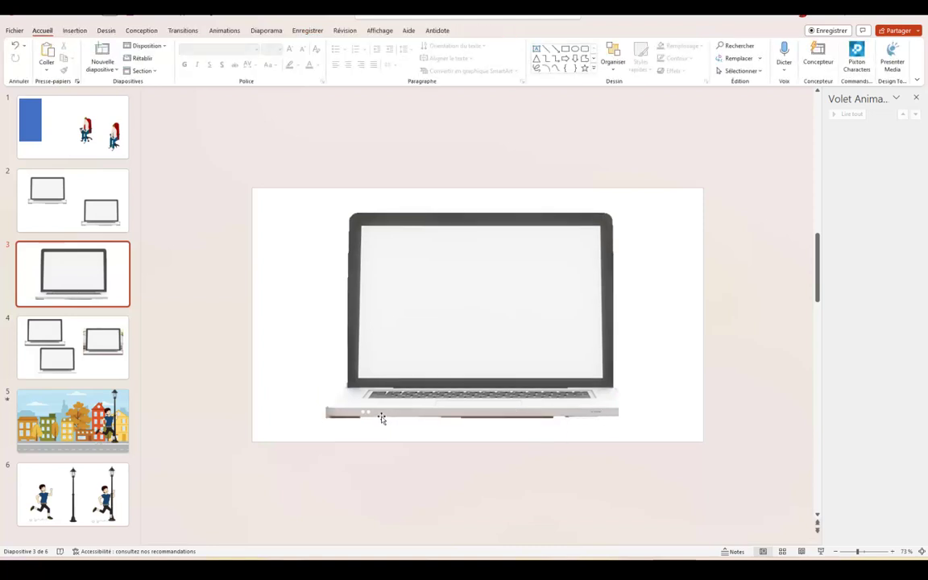
Mark the base's right end and more keyboard strip to keep, then keep the changes
click(609, 407)
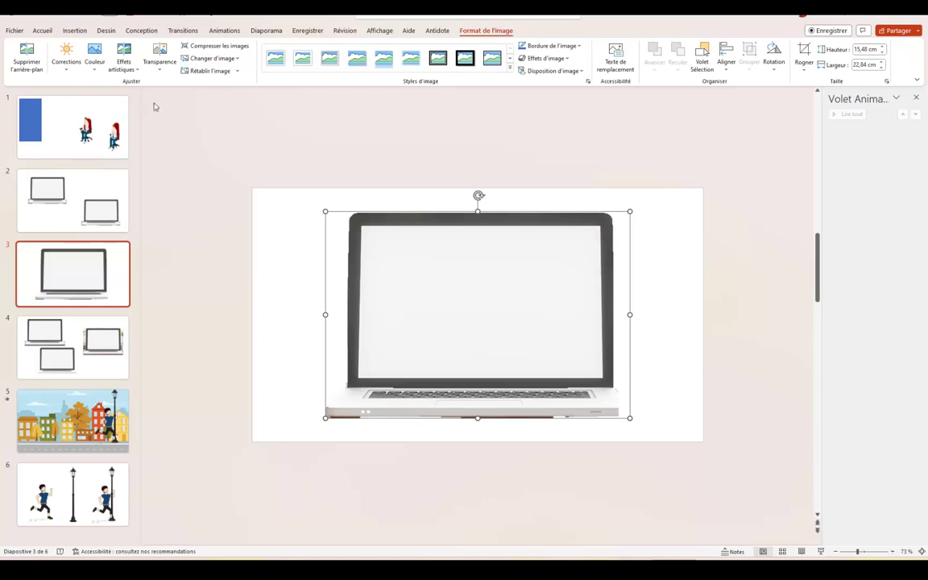
click(26, 56)
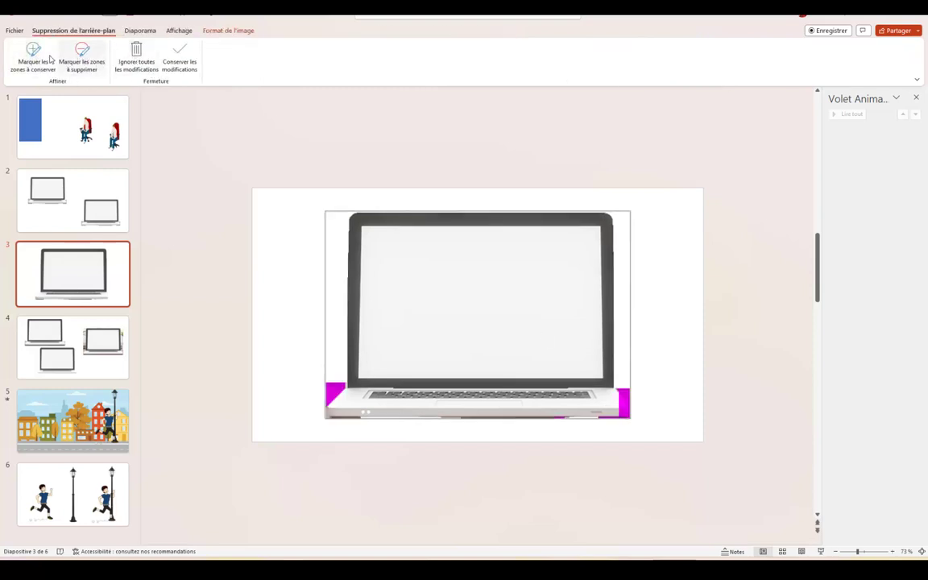
click(40, 58)
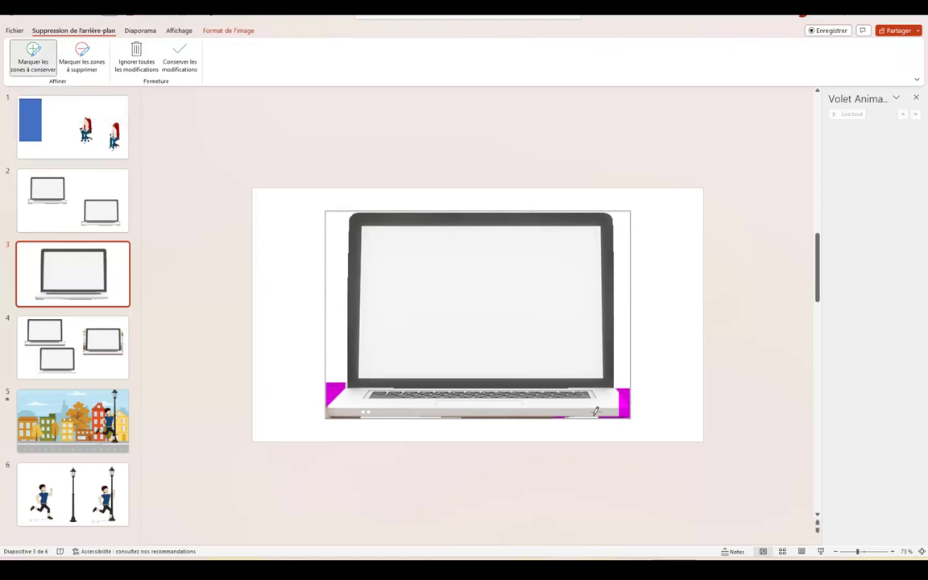
click(626, 406)
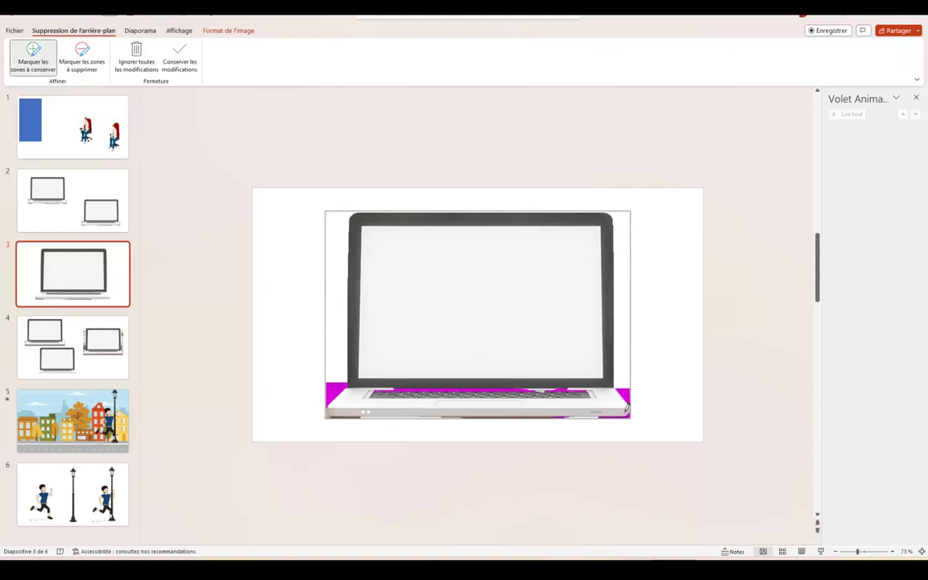
mouse_move(569, 386)
mouse_down()
mouse_move(554, 385)
mouse_move(585, 388)
mouse_up()
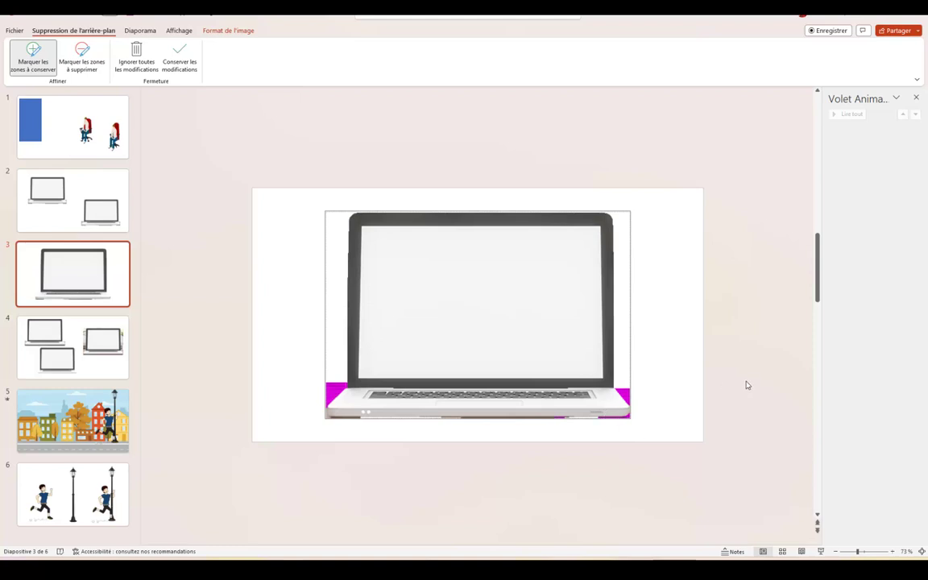
click(721, 381)
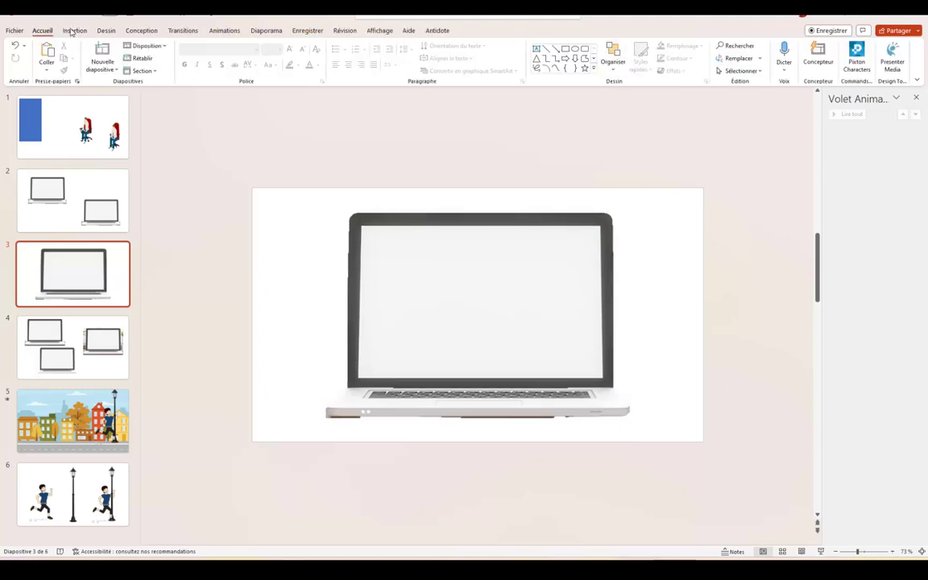
Crop a little off the laptop picture's bottom, leaving it 15,27 by 22,84 cm
click(471, 253)
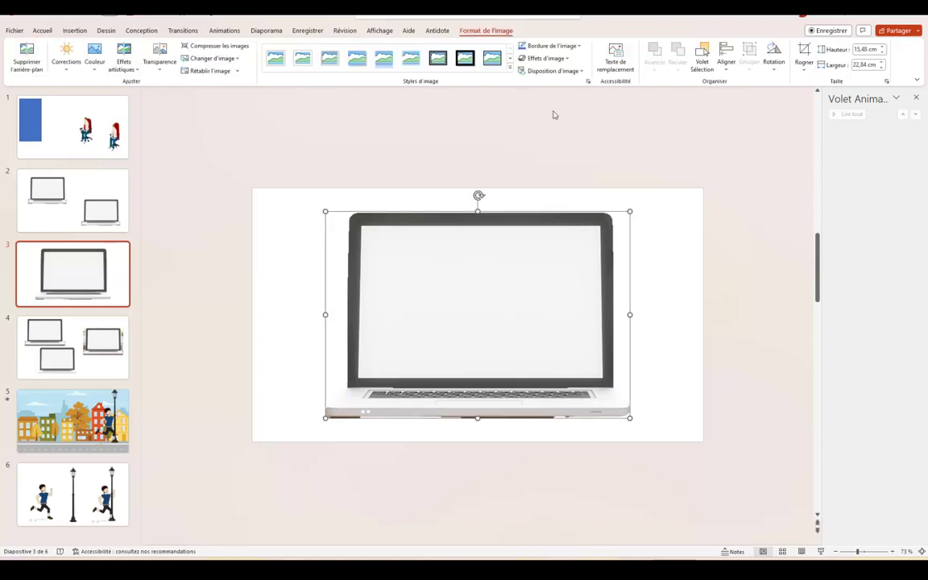
click(803, 53)
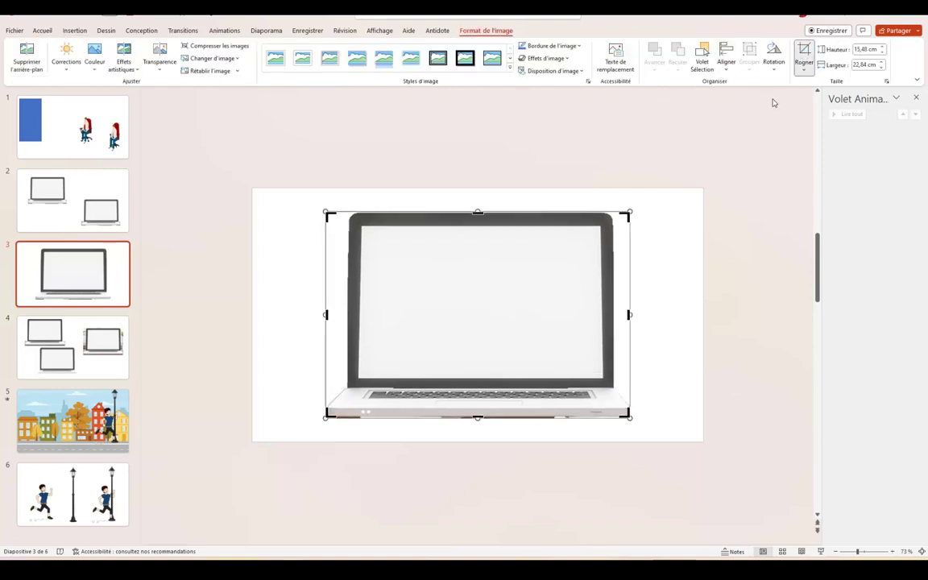
click(477, 417)
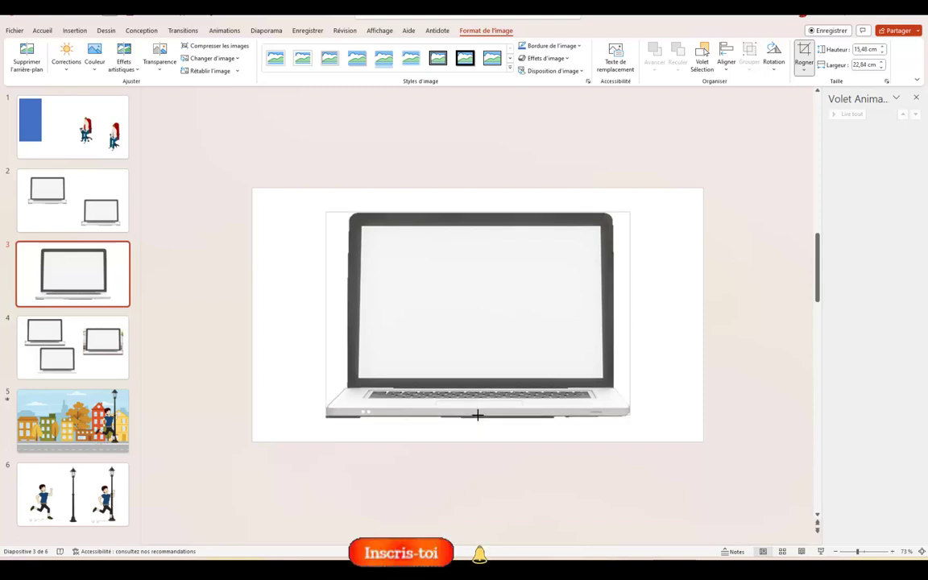
click(478, 414)
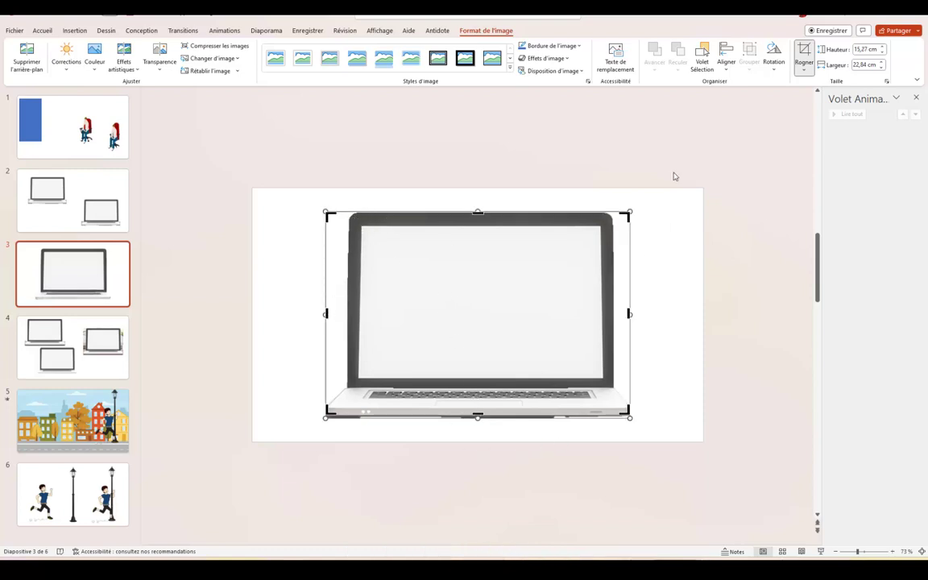
click(803, 52)
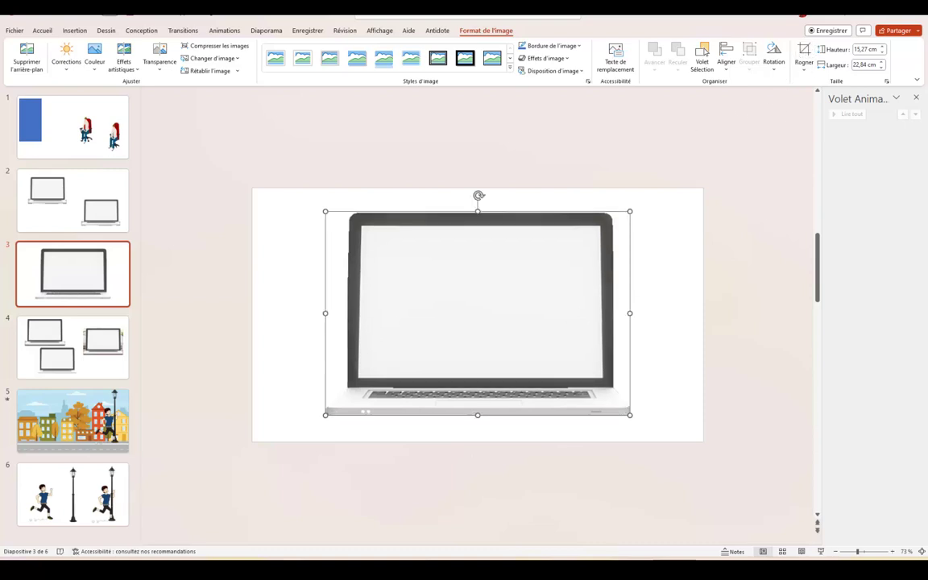
click(296, 203)
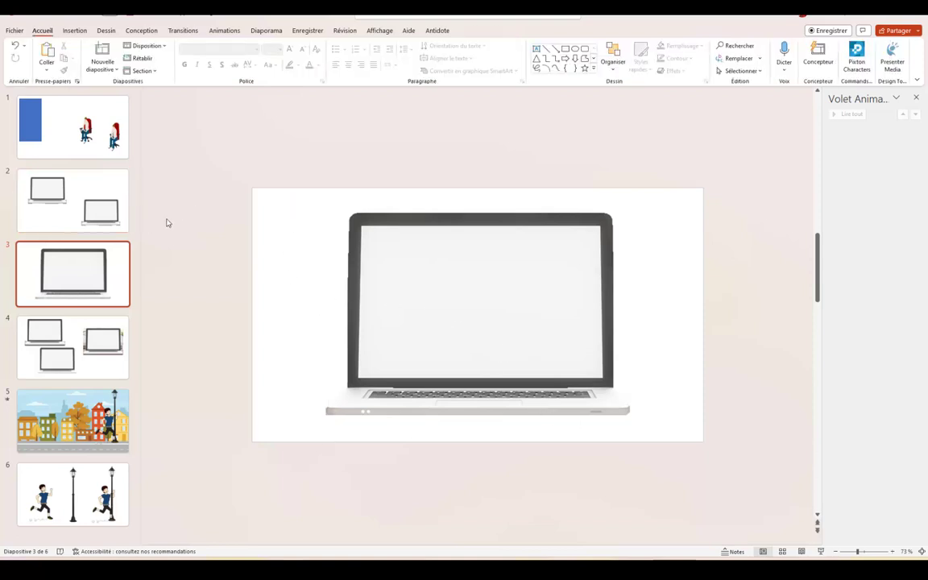
Insert a new blank slide after the city scene on slide 5
click(52, 365)
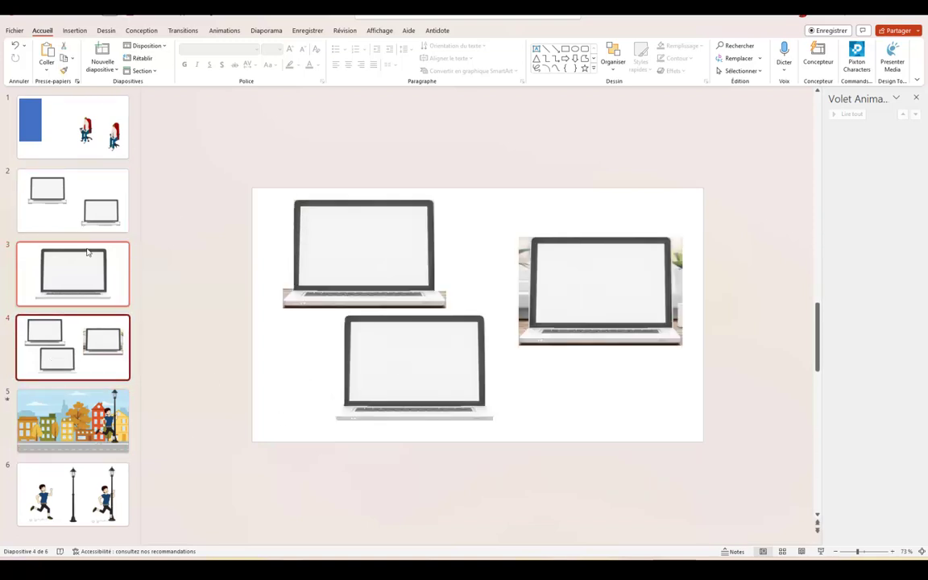
click(60, 423)
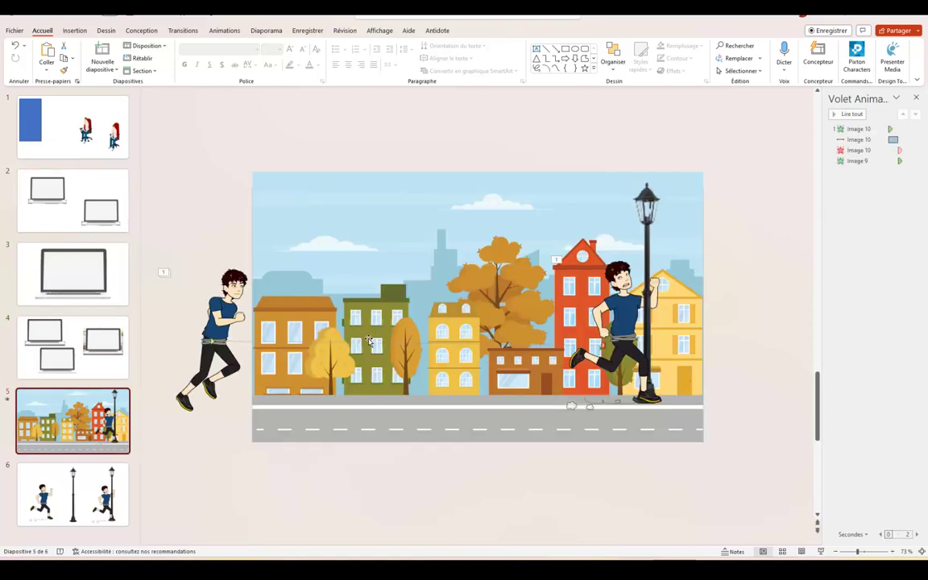
click(7, 398)
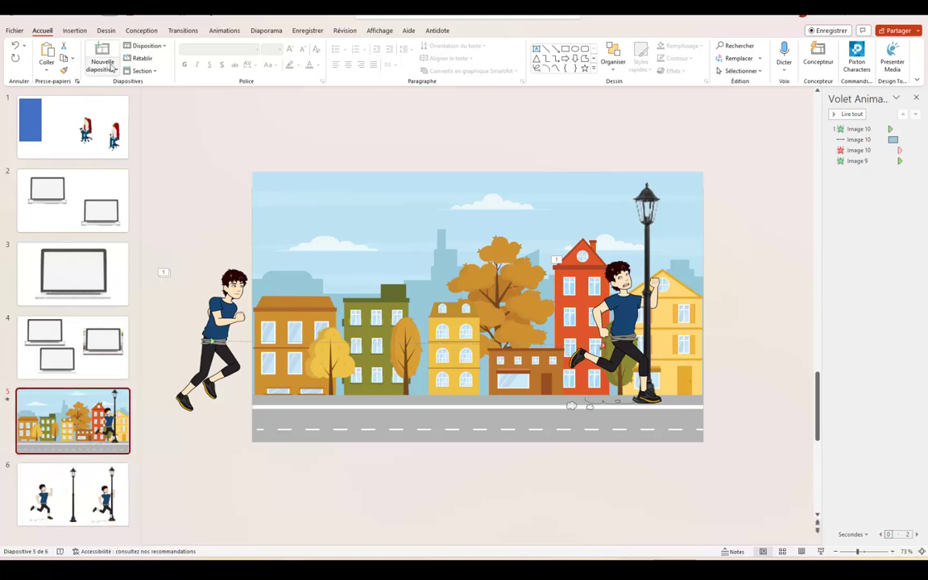
click(102, 68)
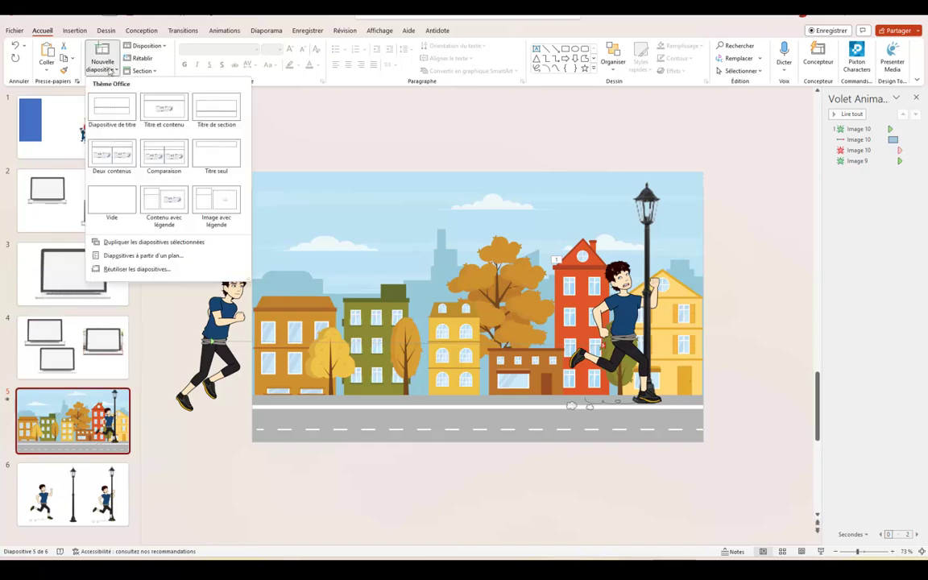
click(101, 205)
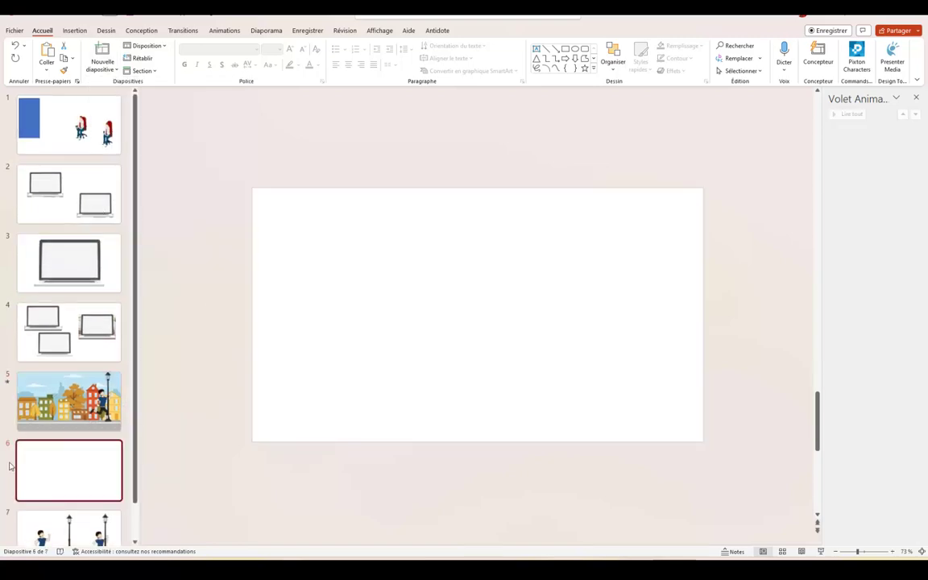
Copy the city street picture from slide 5 and paste it onto slide 6
click(69, 403)
click(325, 209)
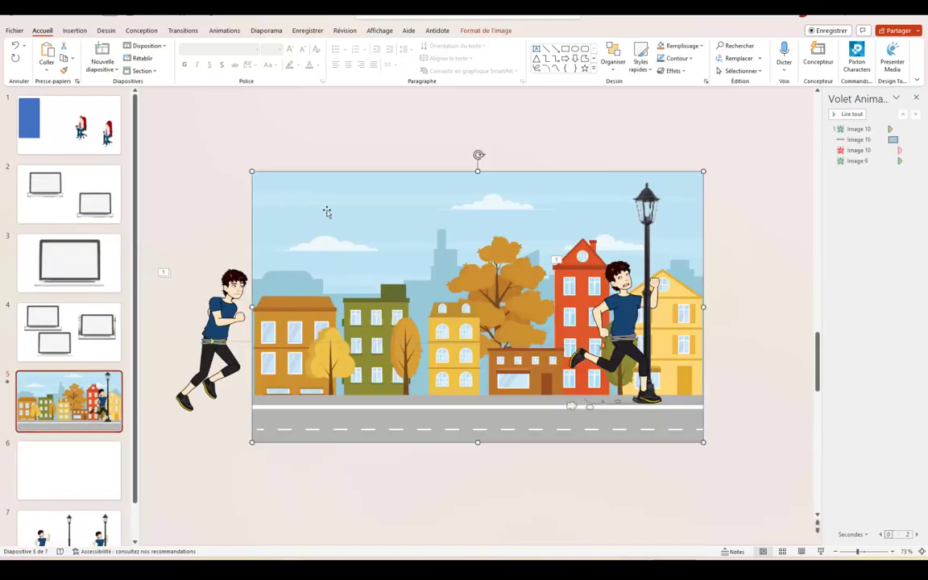
right_click(326, 210)
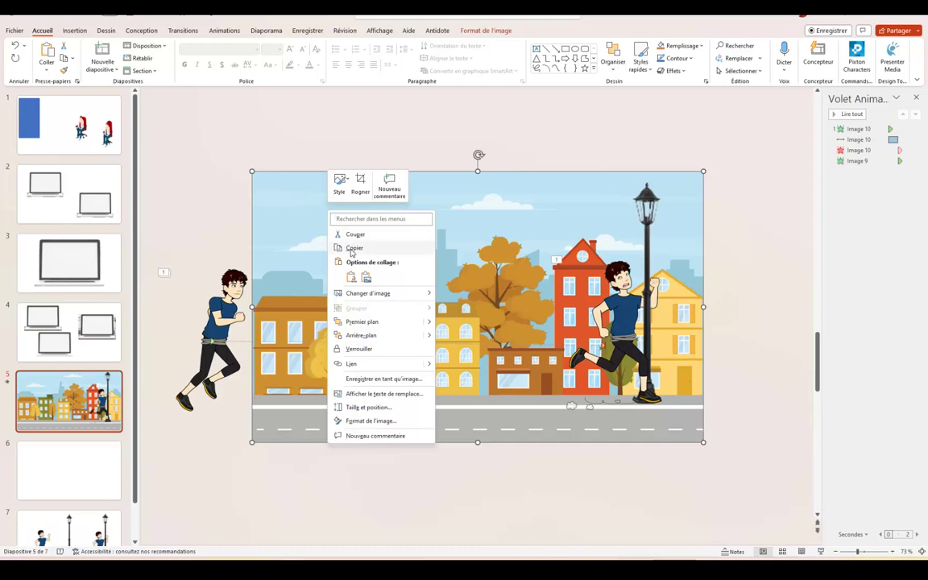
click(351, 249)
click(108, 460)
right_click(303, 239)
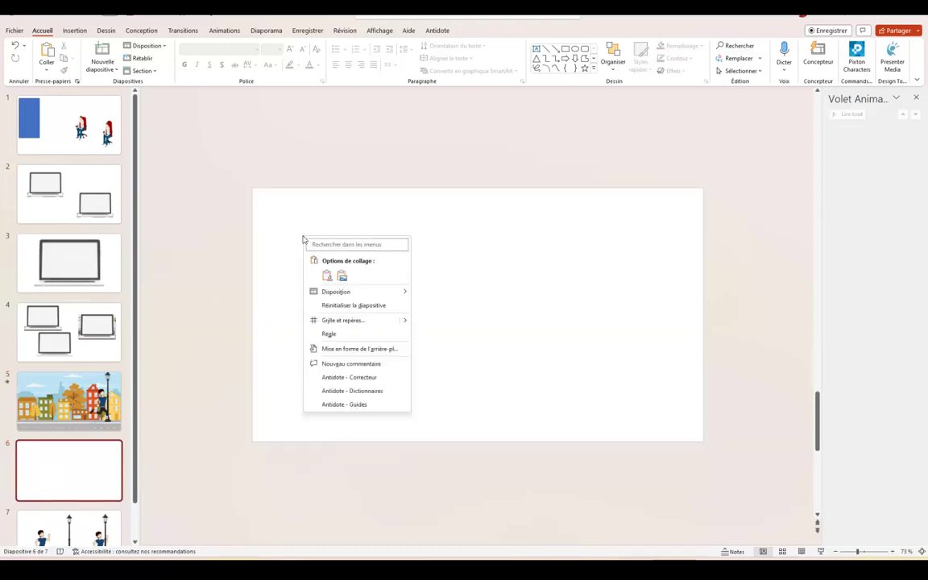
click(327, 276)
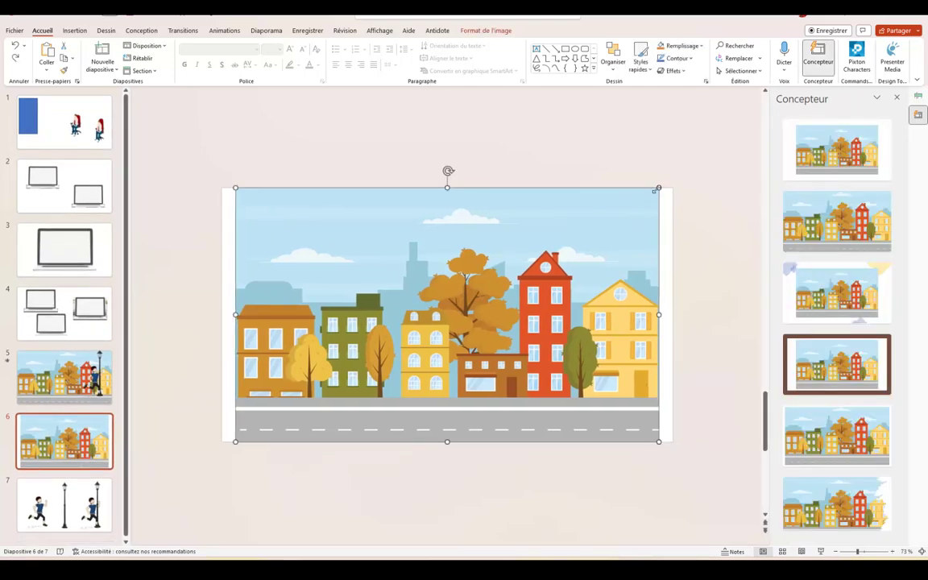
Stretch the pasted city picture's top-right and top-left corners outward to cover slide 6
drag(658, 186, 672, 179)
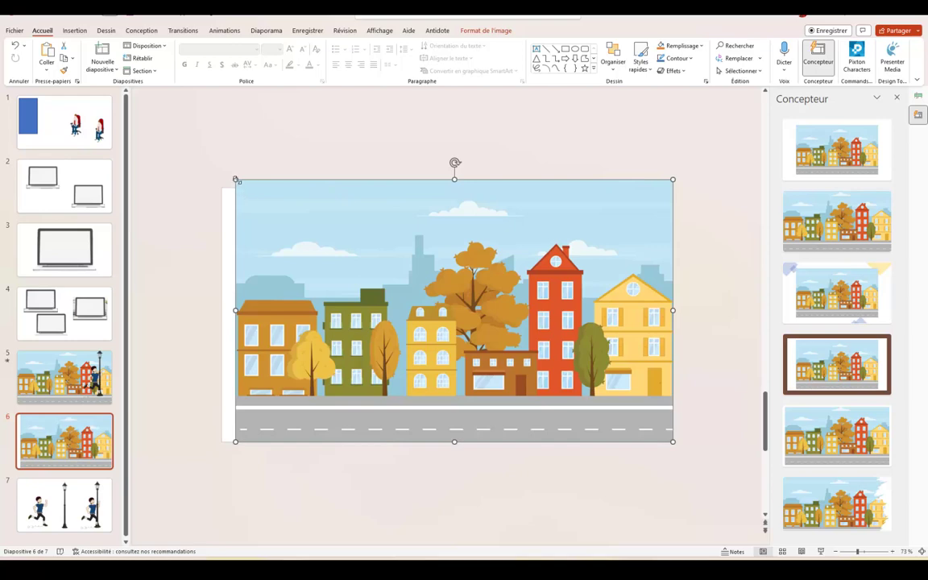
drag(236, 180, 221, 171)
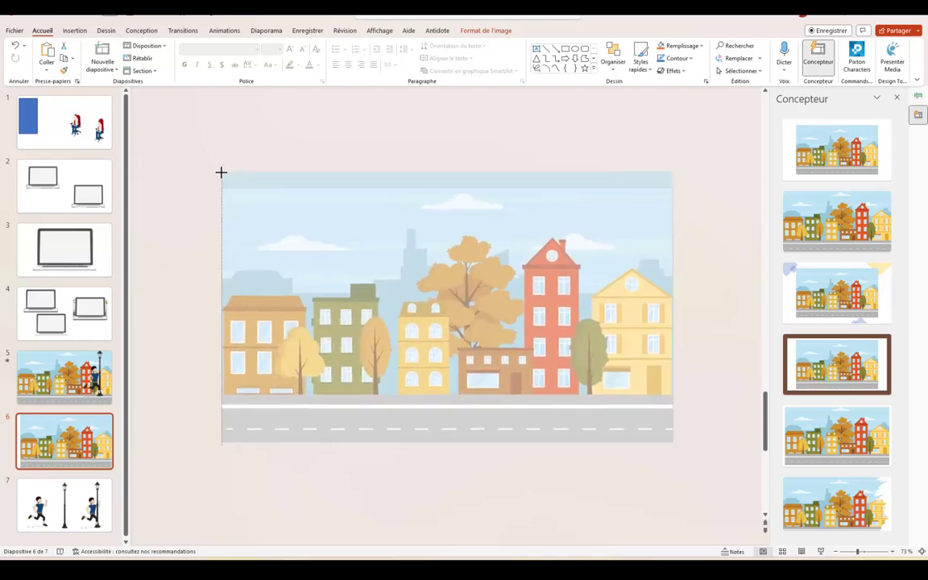
click(403, 503)
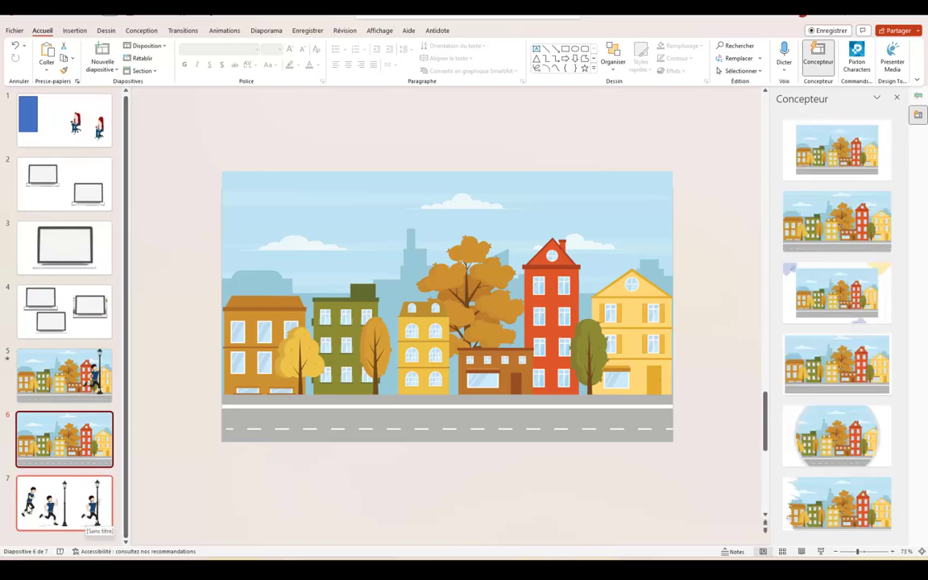
Copy the leaping runner from slide 7 onto slide 6, placing it just off the left edge
click(88, 516)
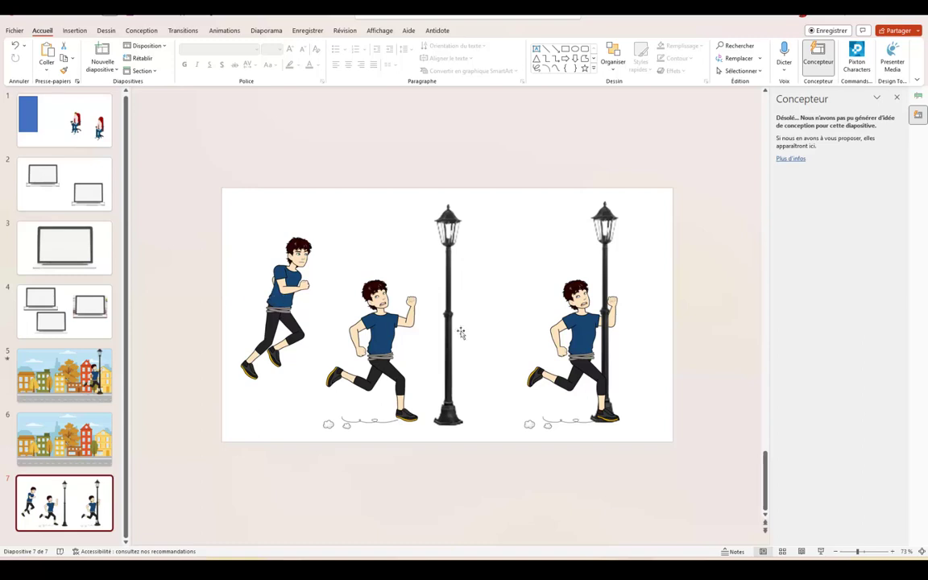
click(277, 285)
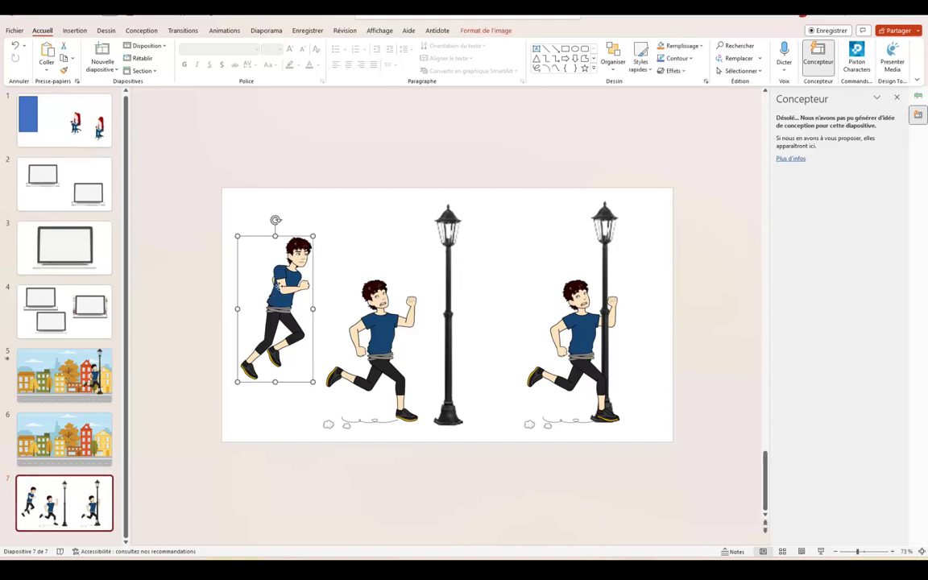
right_click(280, 287)
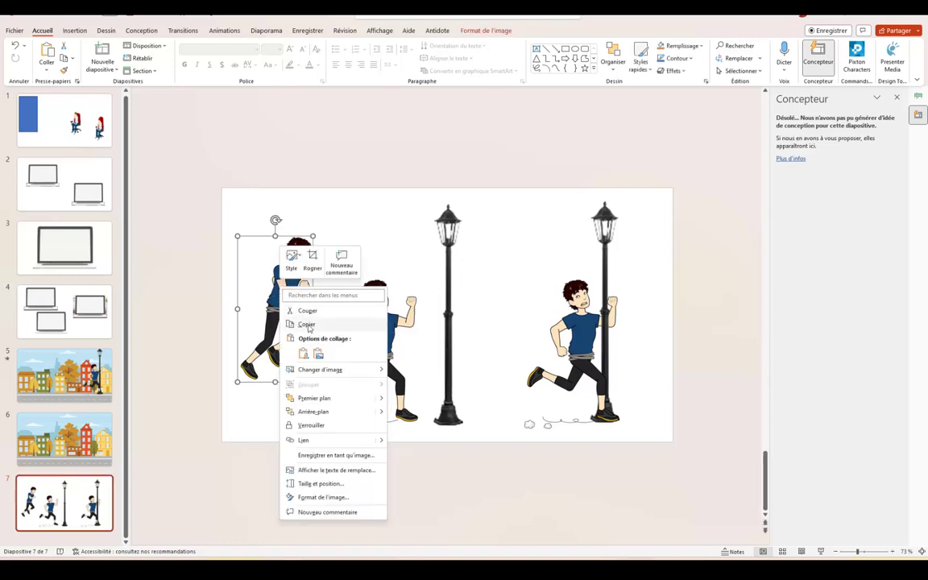
click(307, 326)
key(Page_Up)
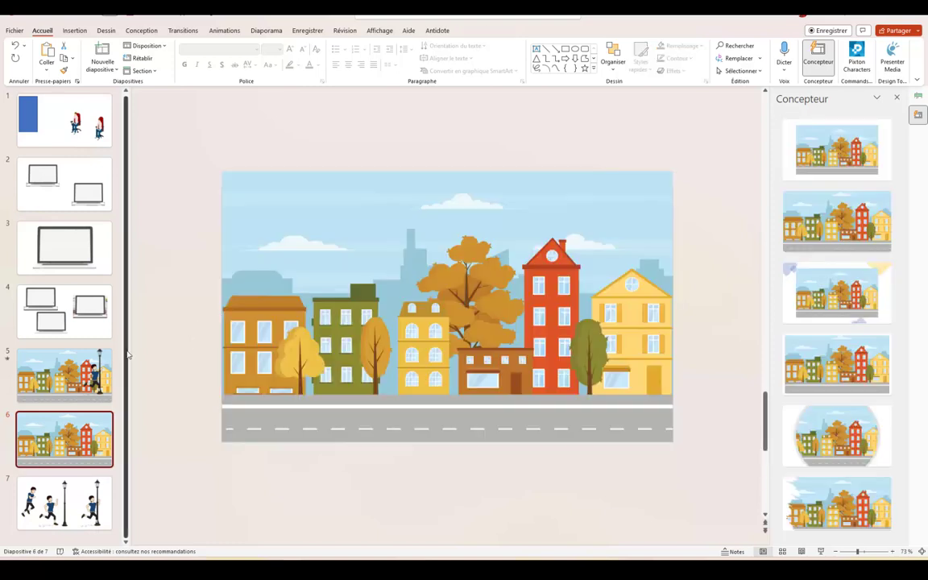
right_click(164, 347)
click(187, 386)
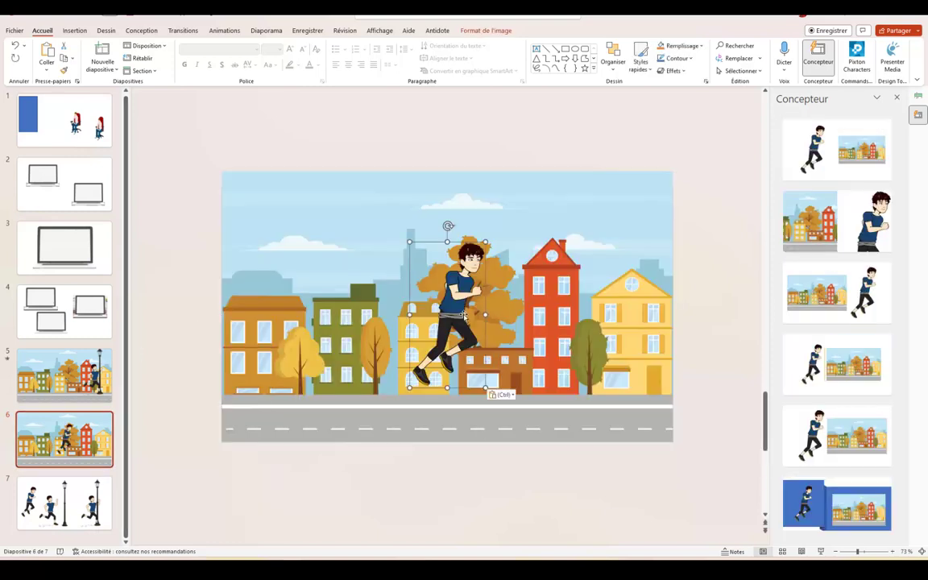
drag(426, 318, 185, 339)
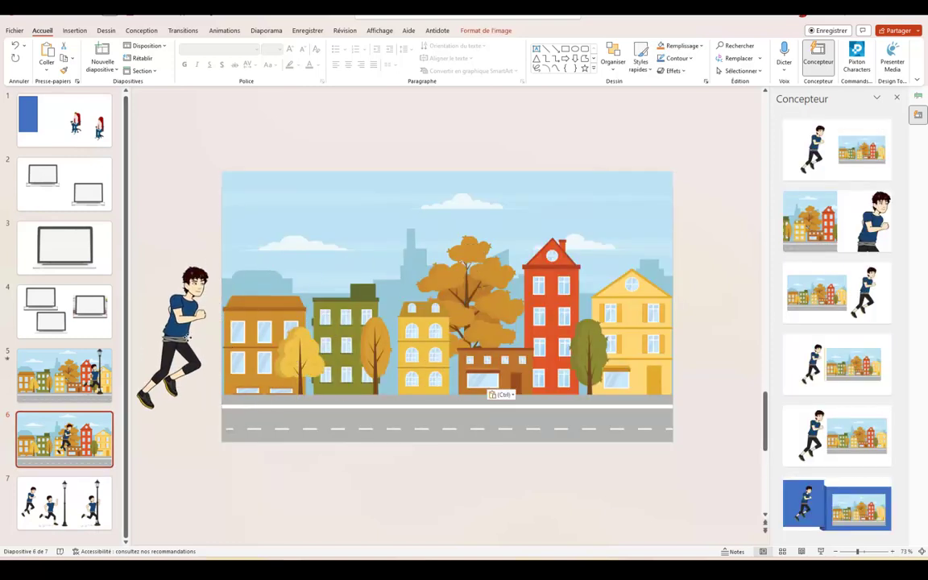
click(187, 337)
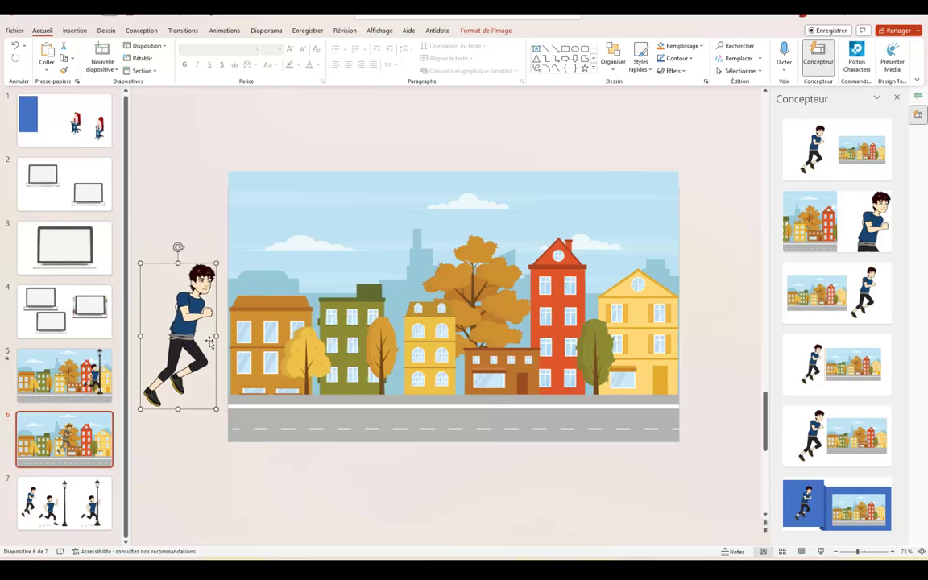
click(917, 96)
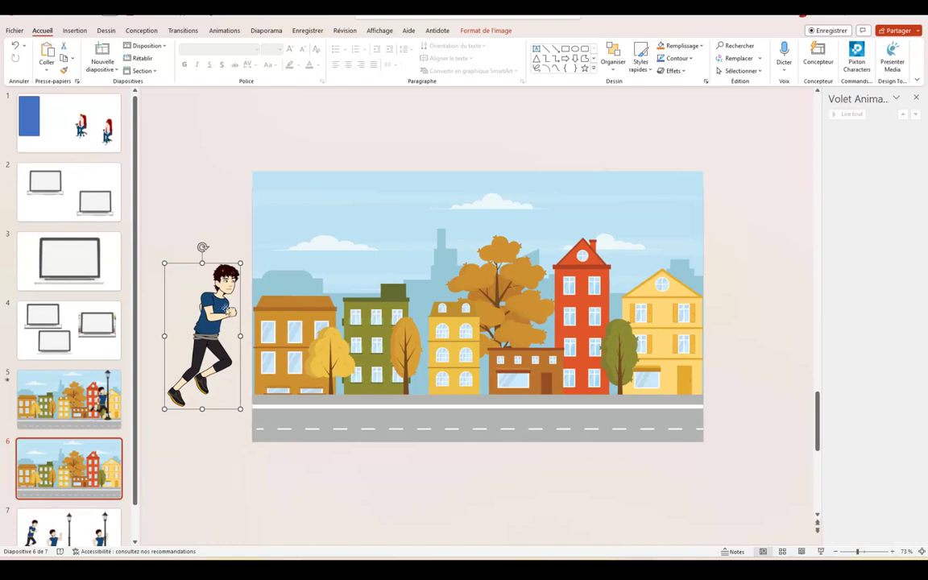
Give the runner a Lignes motion path with the Droite (right) direction
click(219, 32)
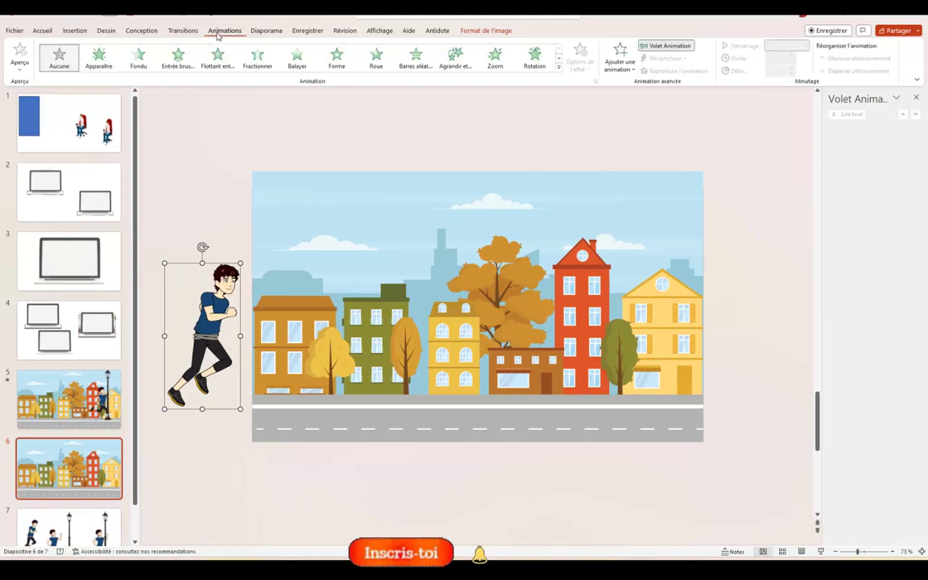
click(645, 46)
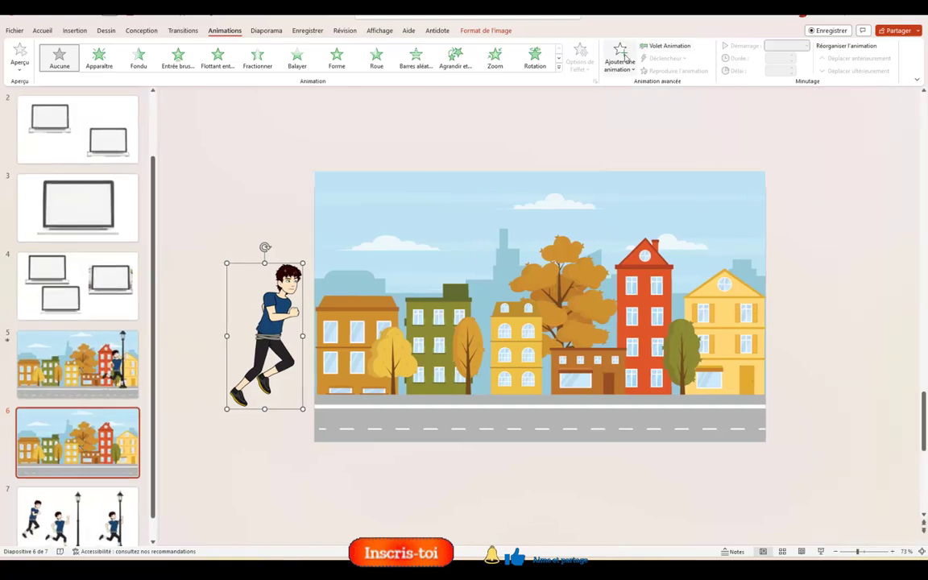
click(618, 60)
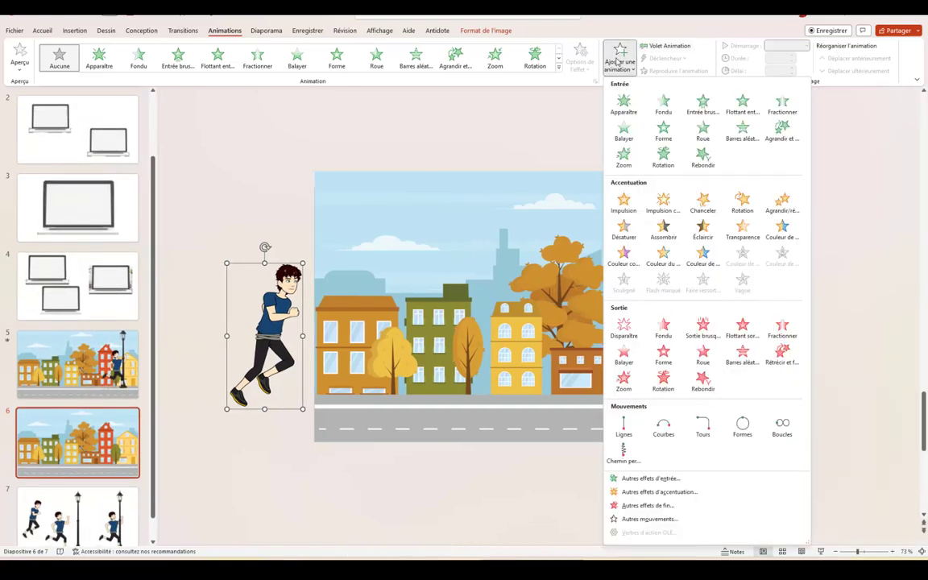
click(624, 428)
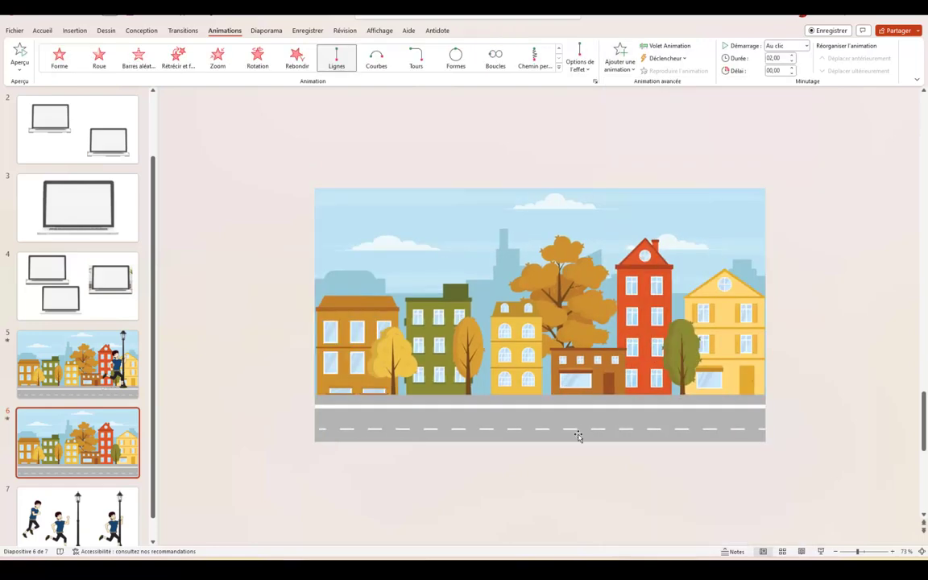
click(579, 61)
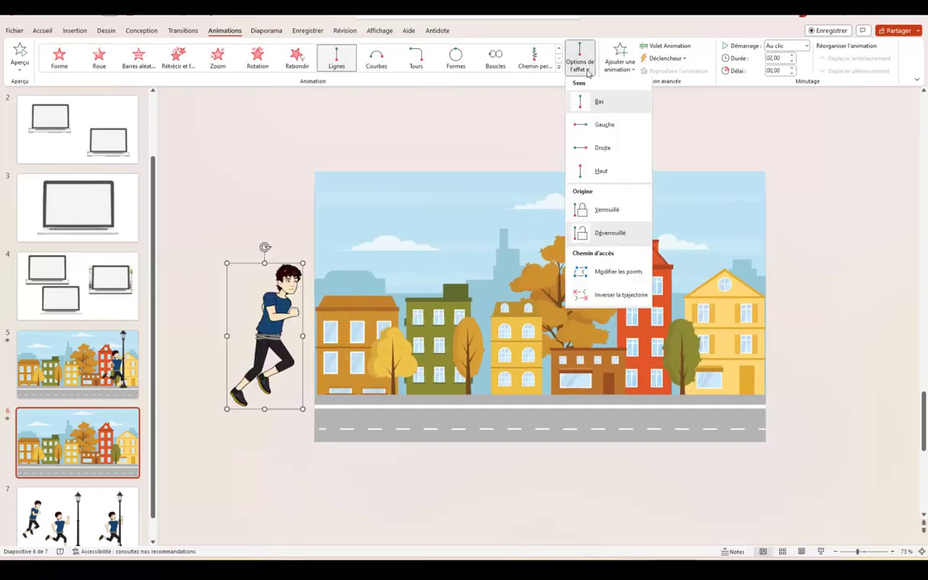
click(609, 151)
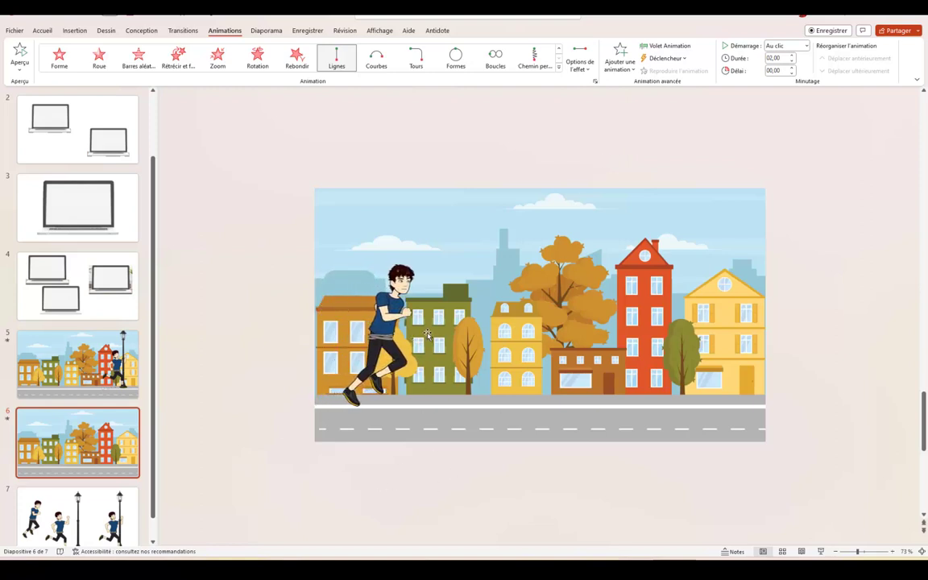
Drag the motion path's end point right to the yellow building
click(375, 337)
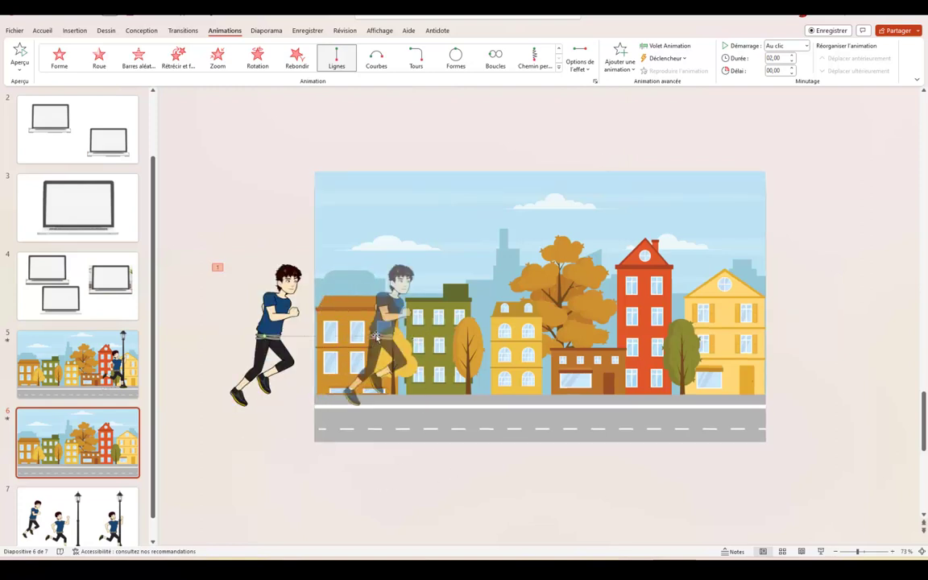
drag(377, 335, 530, 333)
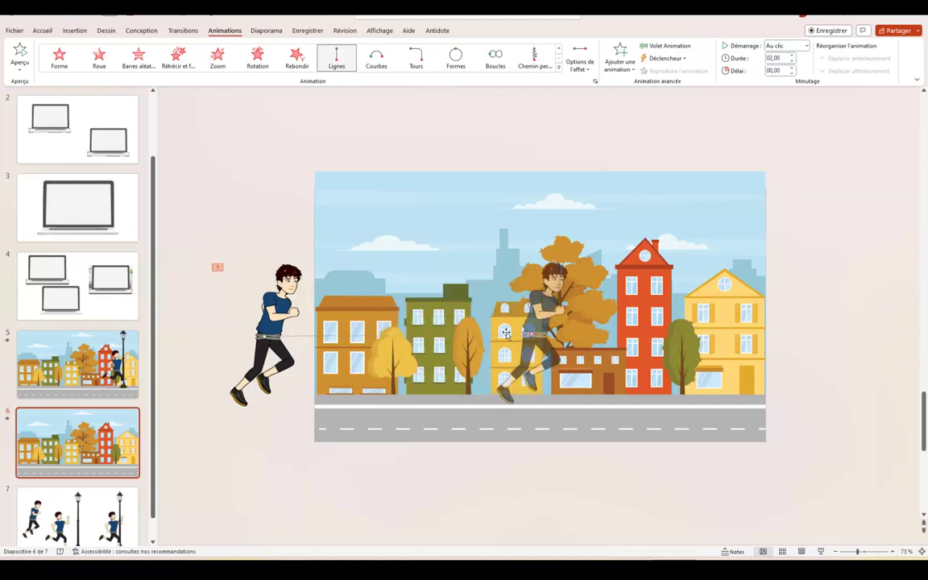
click(231, 476)
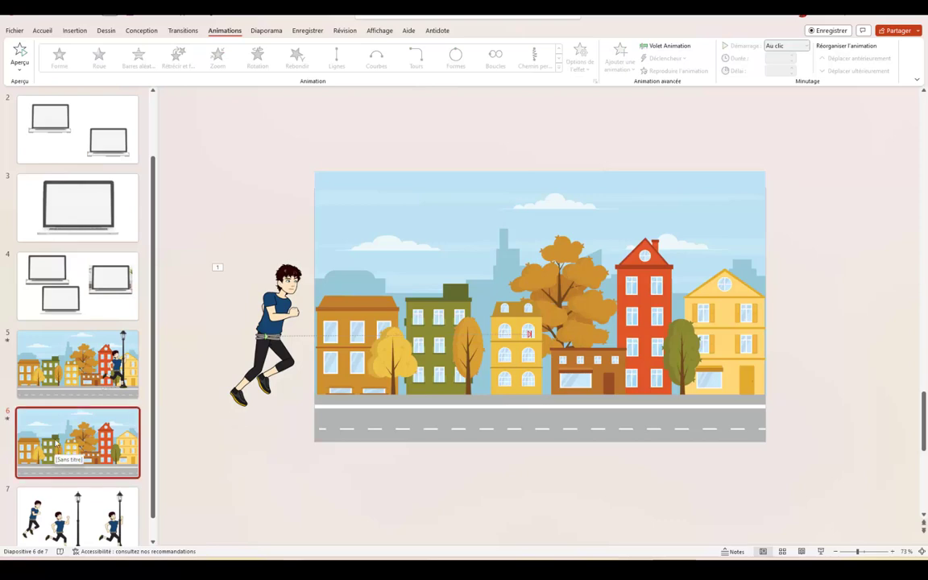
scroll(56, 442, down, 1)
Copy the lamp post from slide 7 and place it in front of the yellow house on slide 6
click(77, 509)
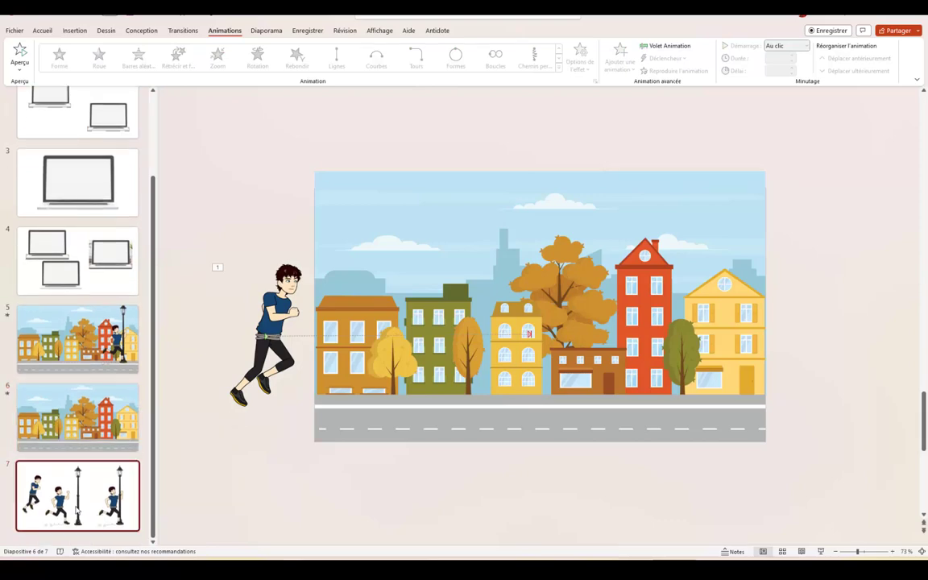
click(535, 313)
right_click(534, 313)
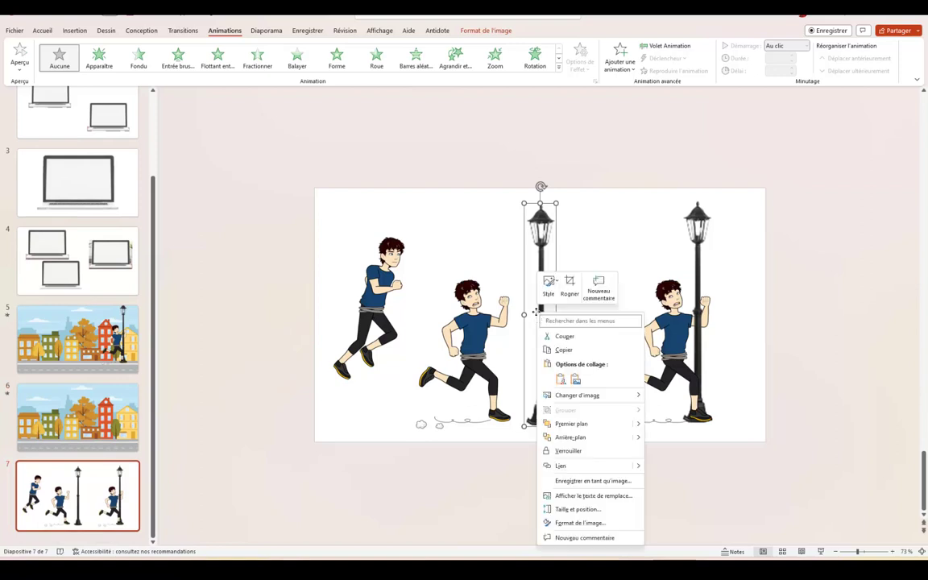
click(563, 350)
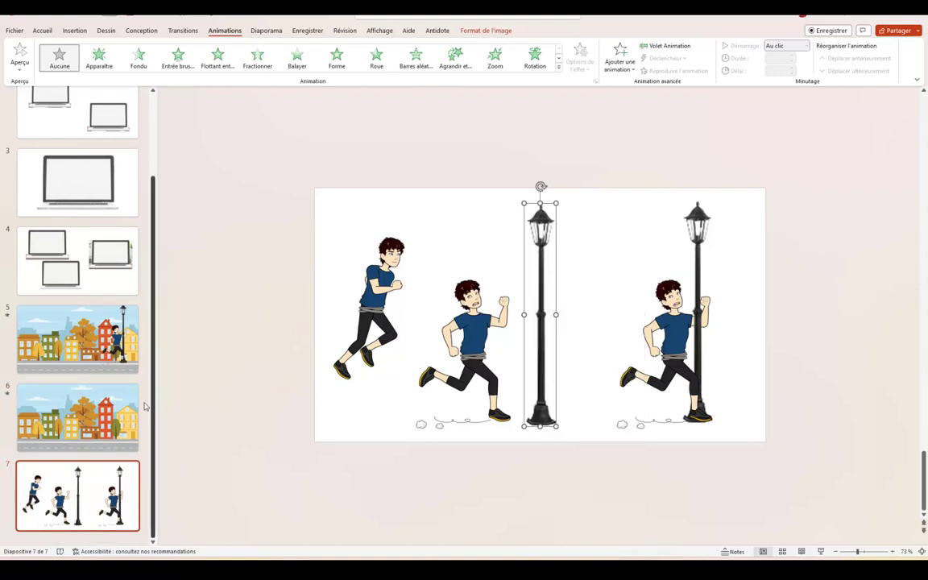
click(120, 416)
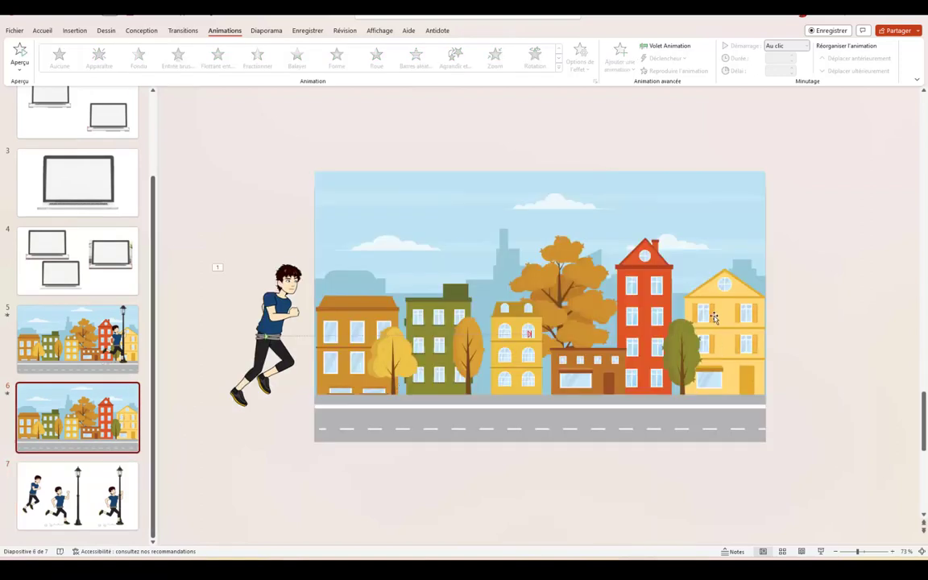
right_click(713, 316)
click(753, 384)
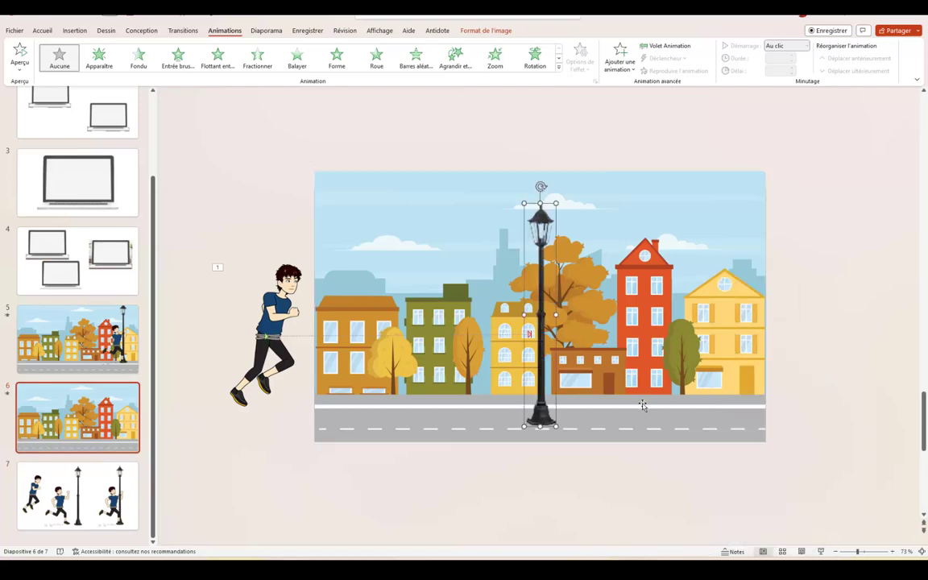
mouse_move(550, 326)
mouse_down()
mouse_move(724, 327)
mouse_move(742, 304)
mouse_move(734, 305)
mouse_up()
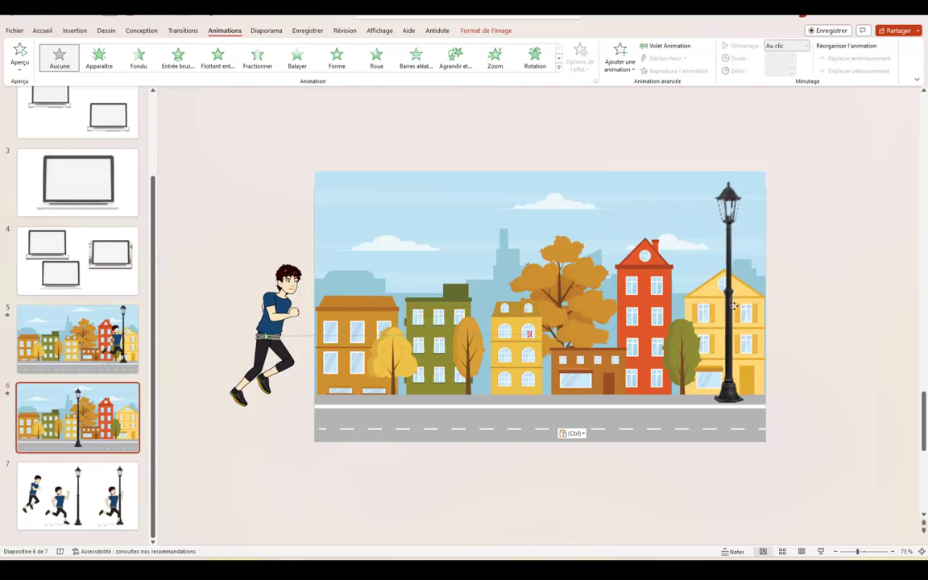
click(734, 305)
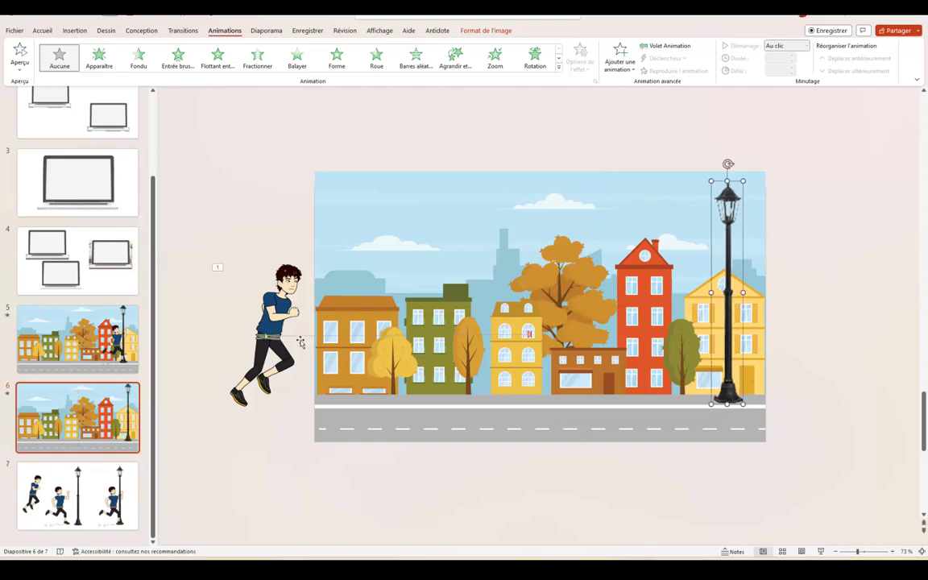
Copy the middle running boy onto the street slide and place him against the lamp post
click(69, 475)
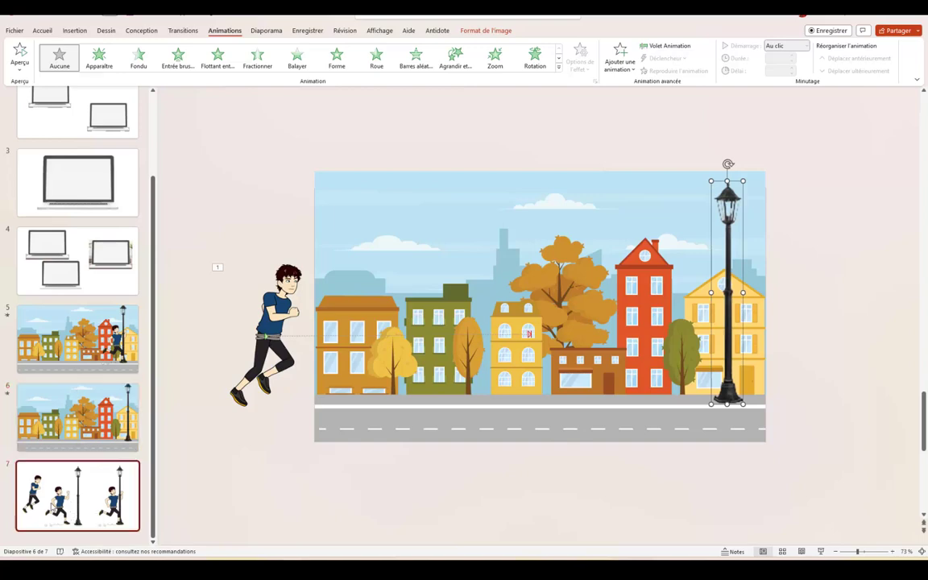
right_click(480, 335)
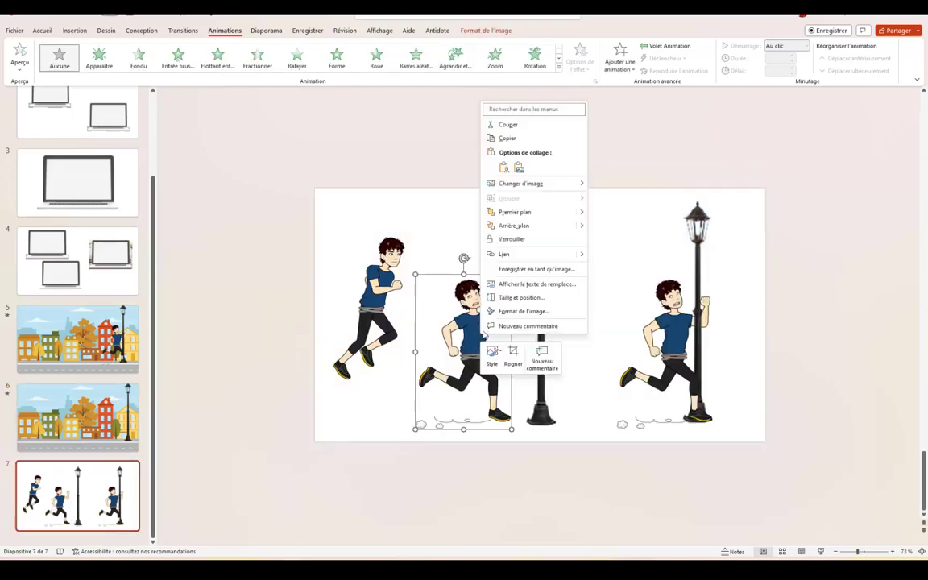
click(503, 141)
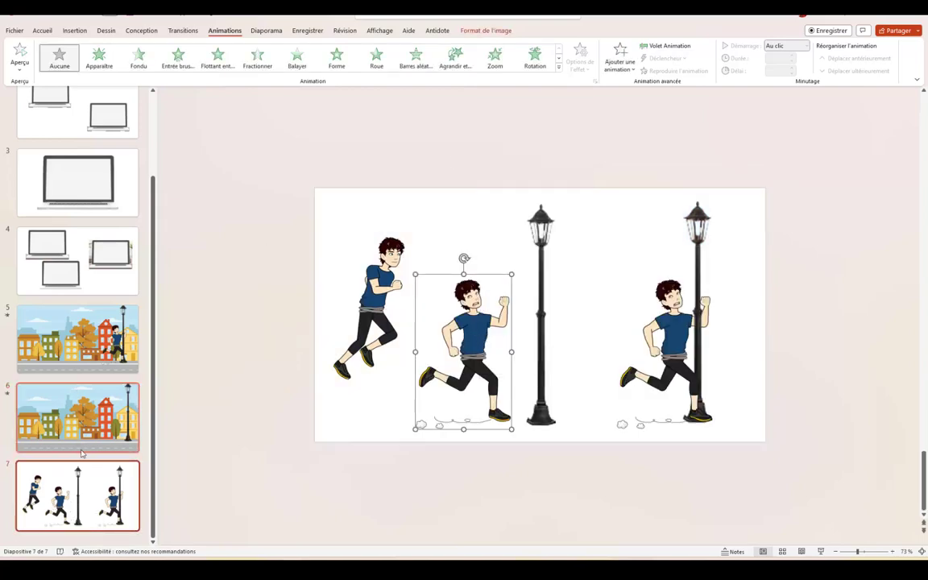
click(93, 427)
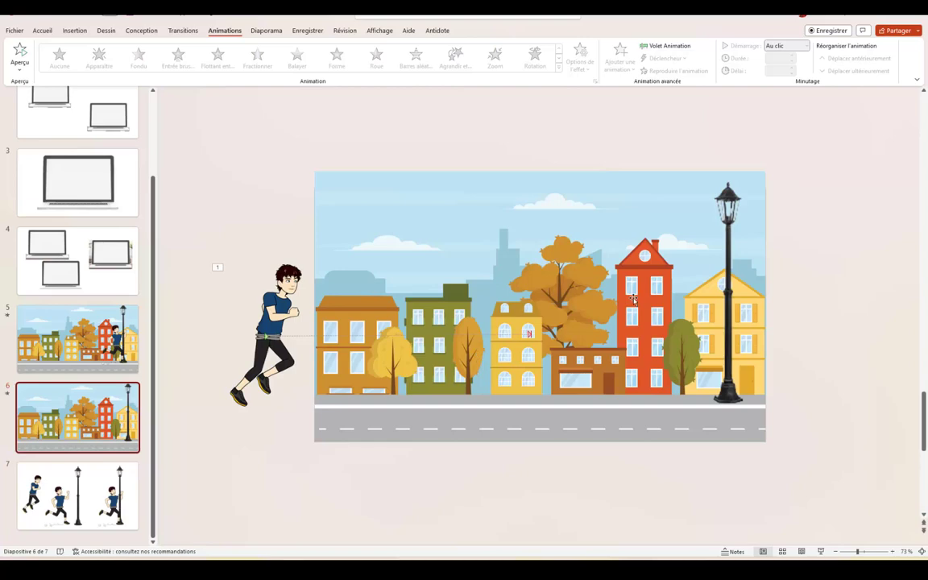
right_click(665, 343)
click(694, 179)
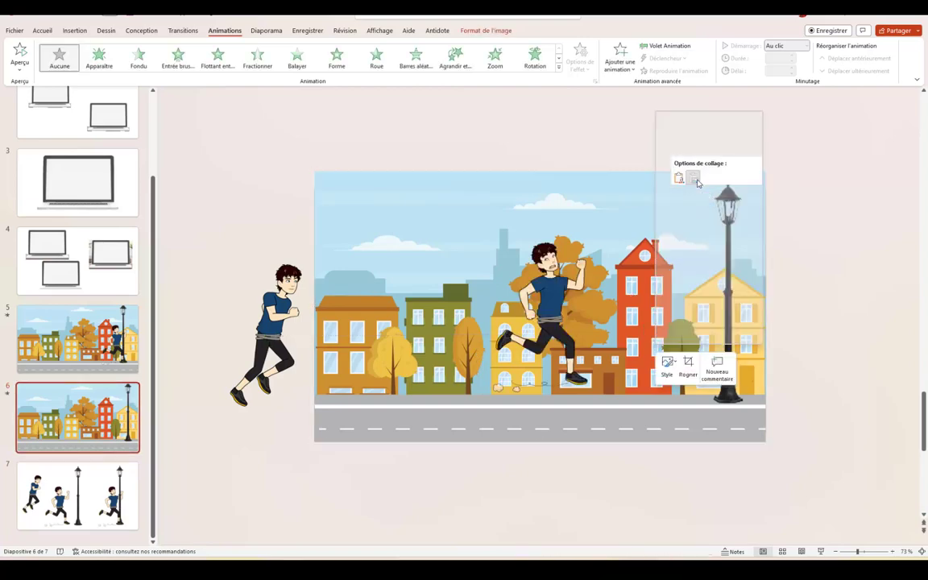
drag(581, 322, 739, 348)
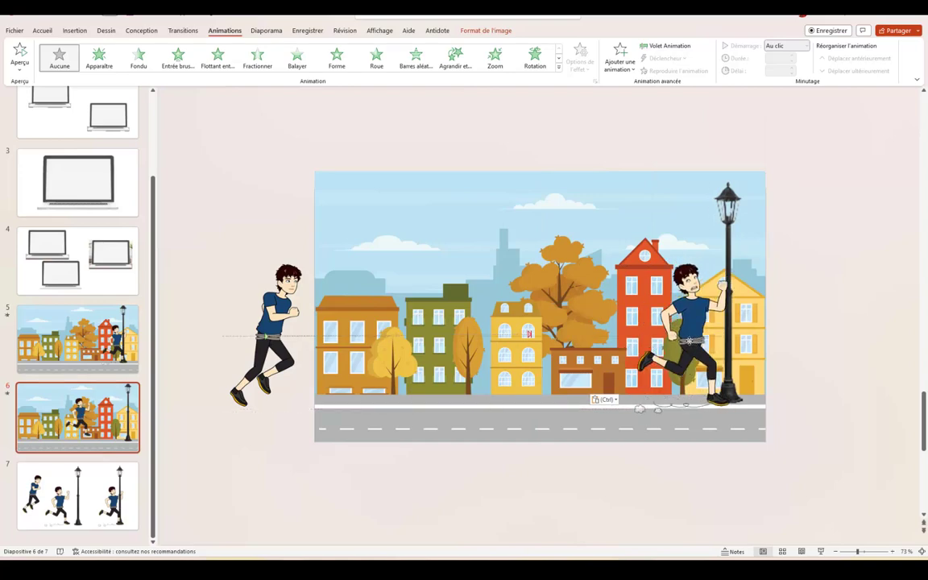
drag(702, 341, 708, 339)
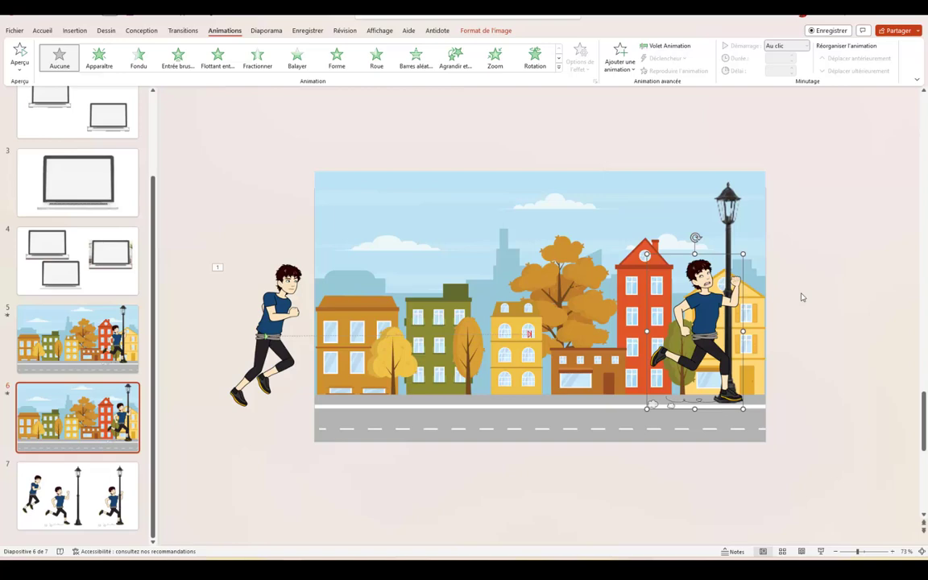
Crop the lamp post to its lower part and move the startled runner in front of the red building
click(728, 207)
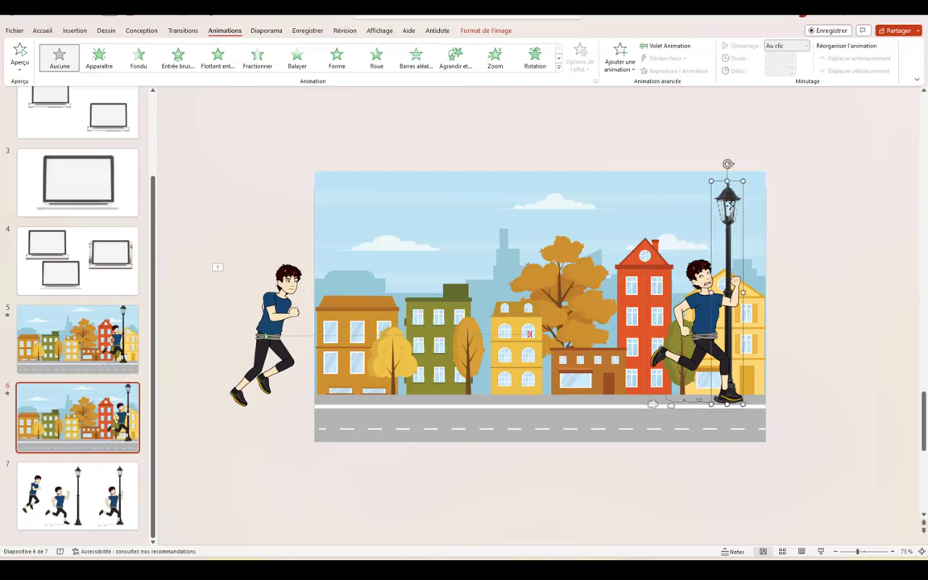
click(478, 32)
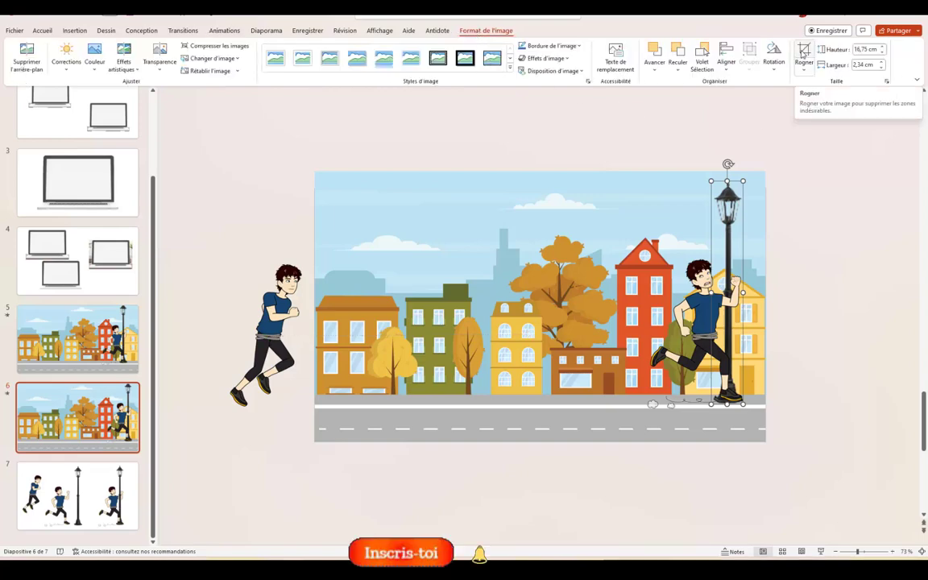
click(804, 52)
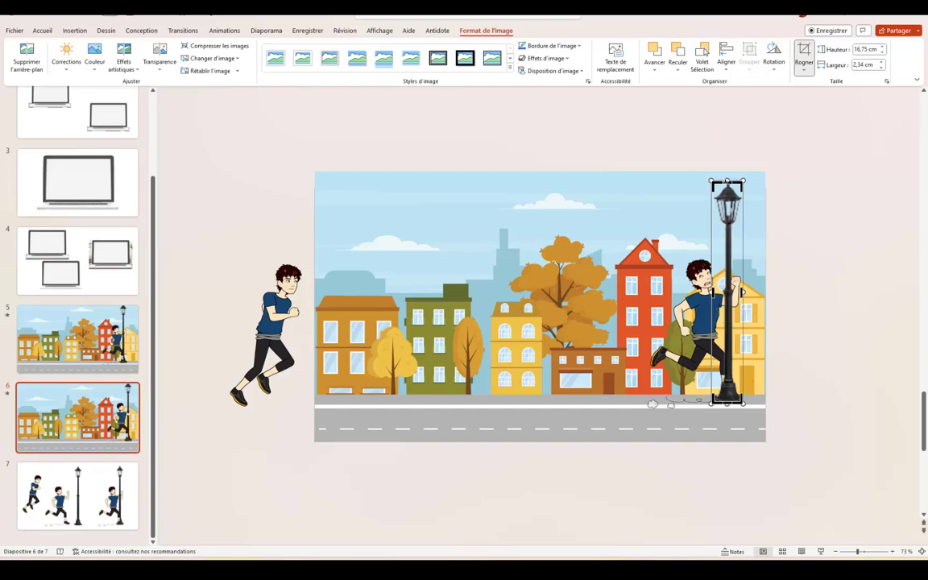
click(652, 242)
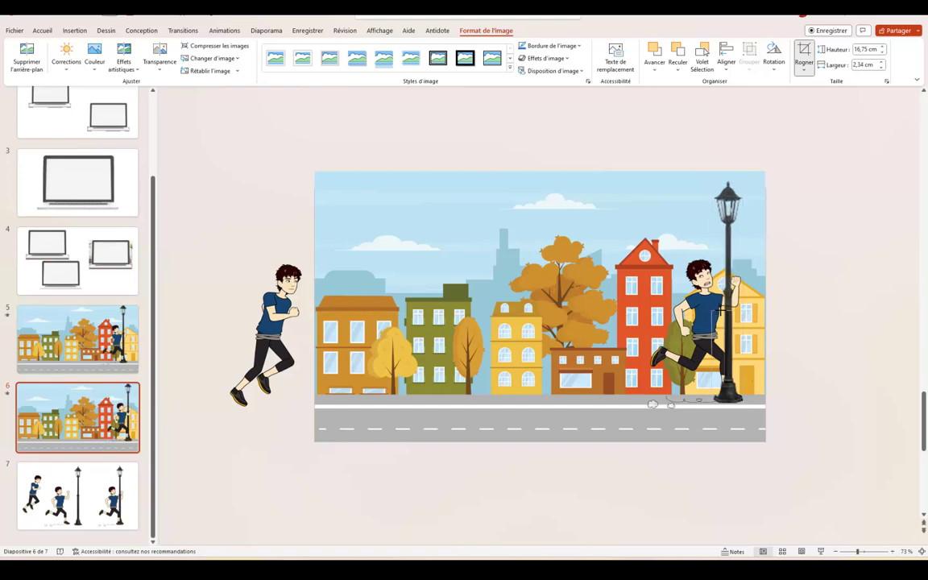
click(720, 311)
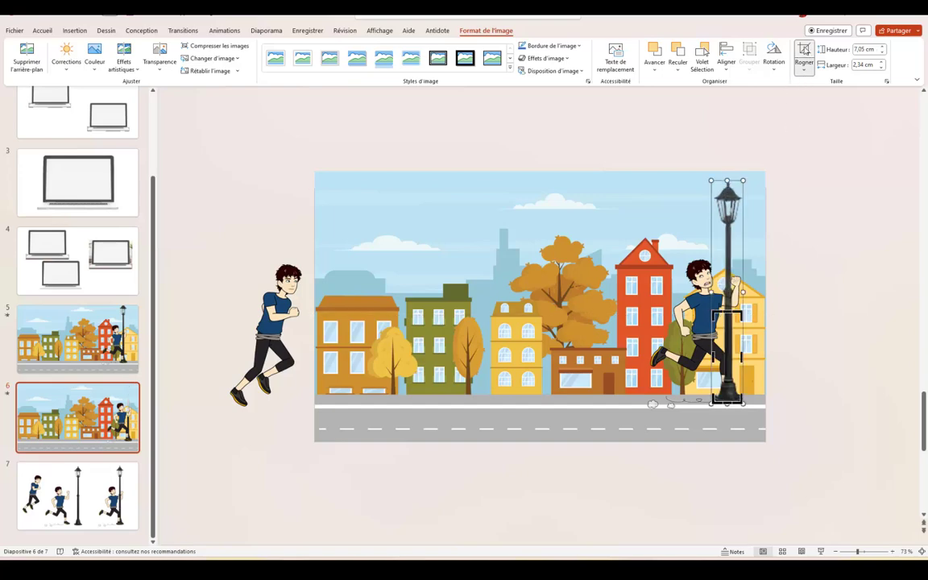
click(804, 50)
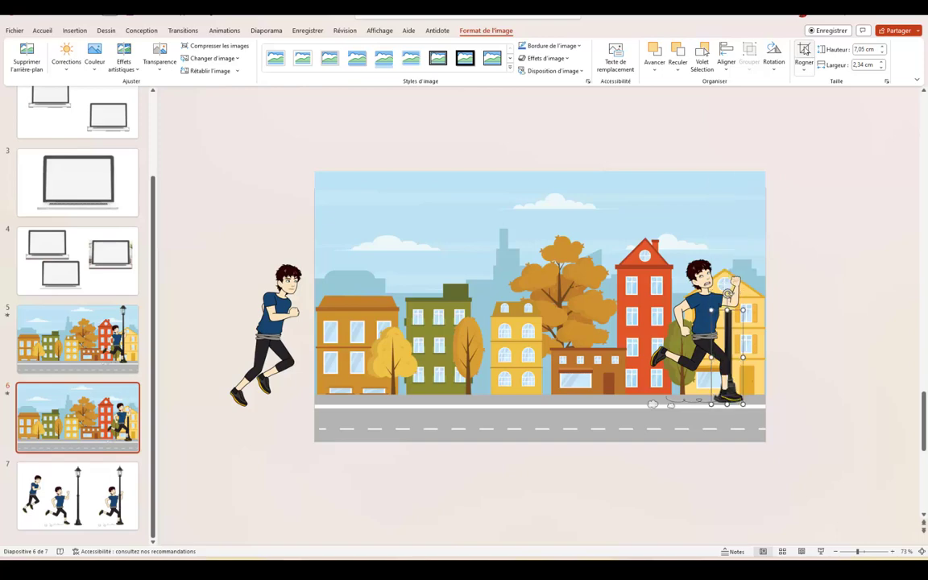
click(813, 247)
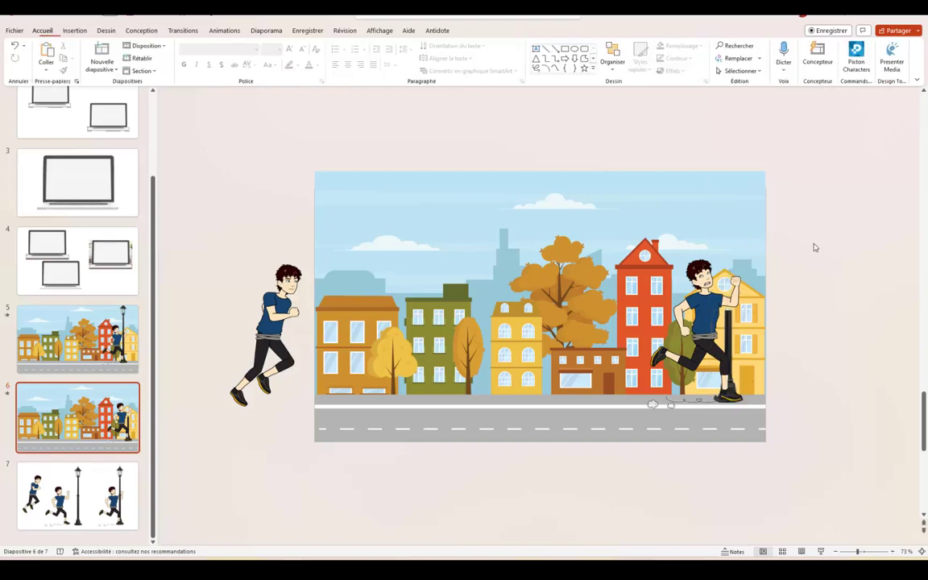
click(730, 354)
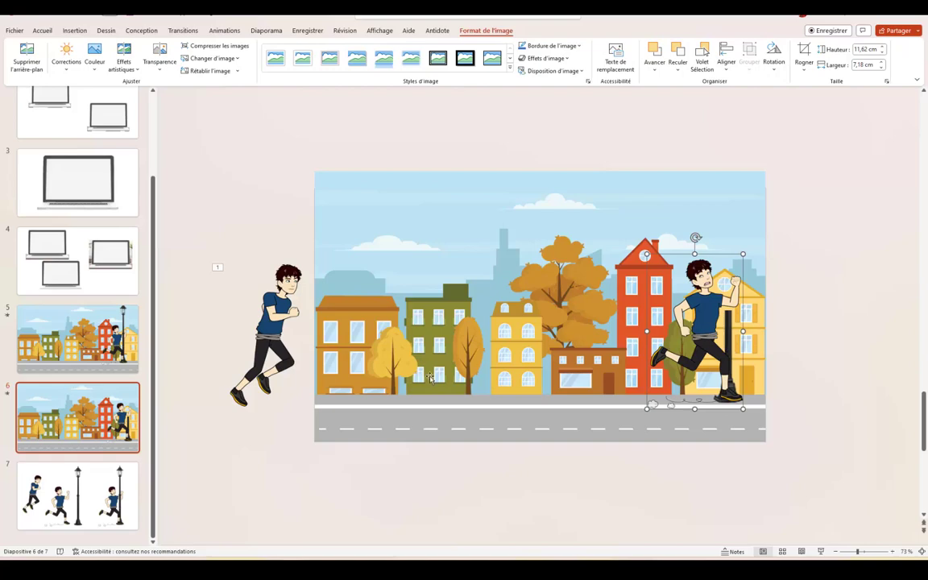
drag(721, 307, 667, 308)
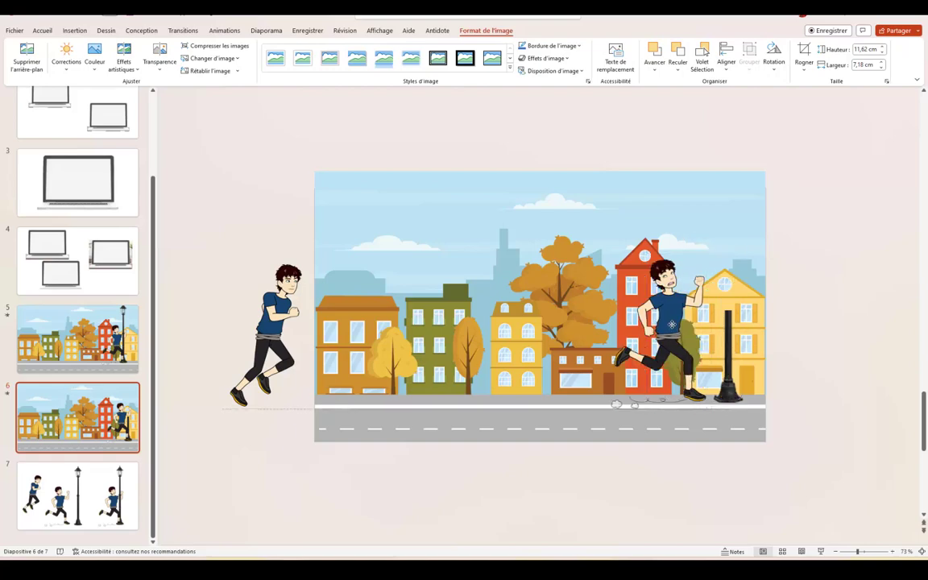
Place a copy of the lamp post above the original and crop it to the upper lamp section
click(731, 338)
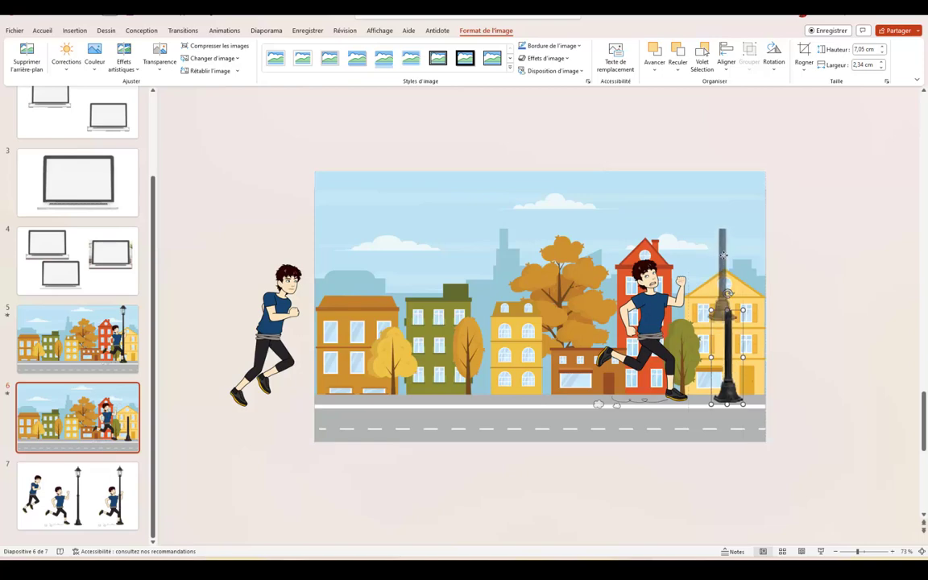
drag(728, 337, 724, 240)
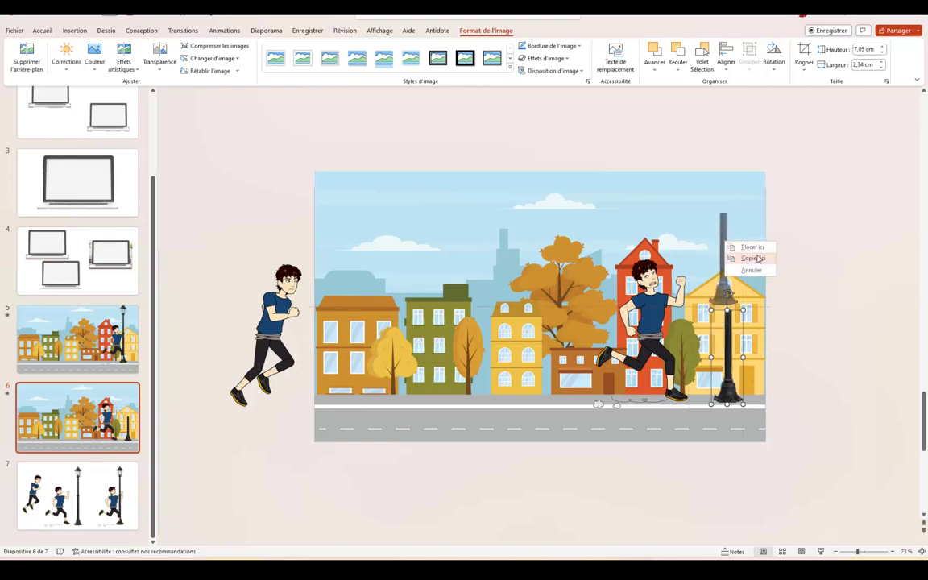
click(752, 258)
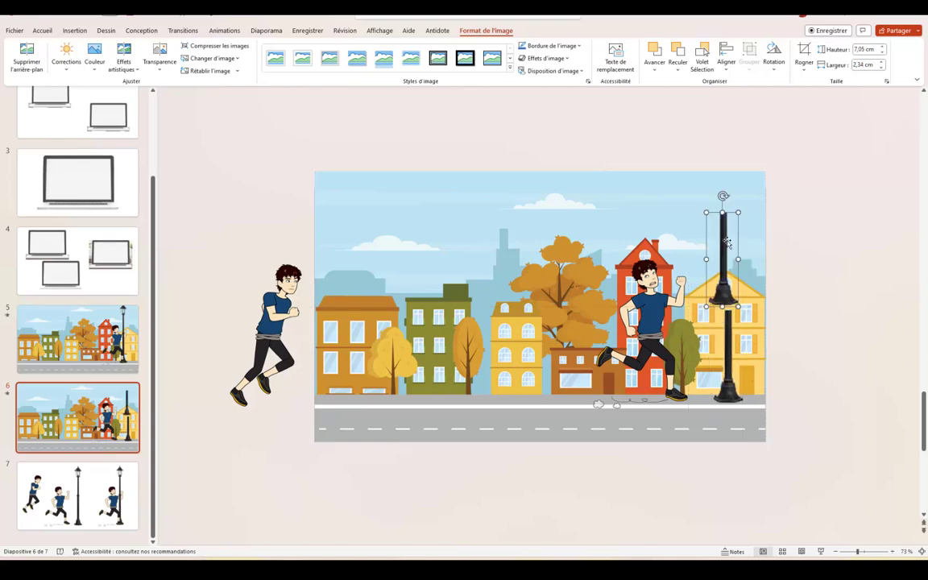
click(804, 62)
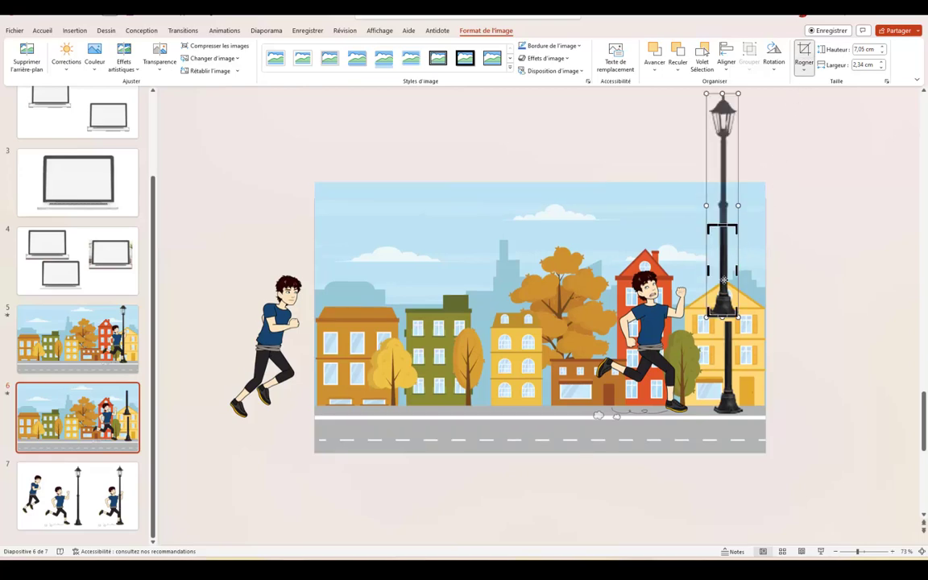
click(714, 185)
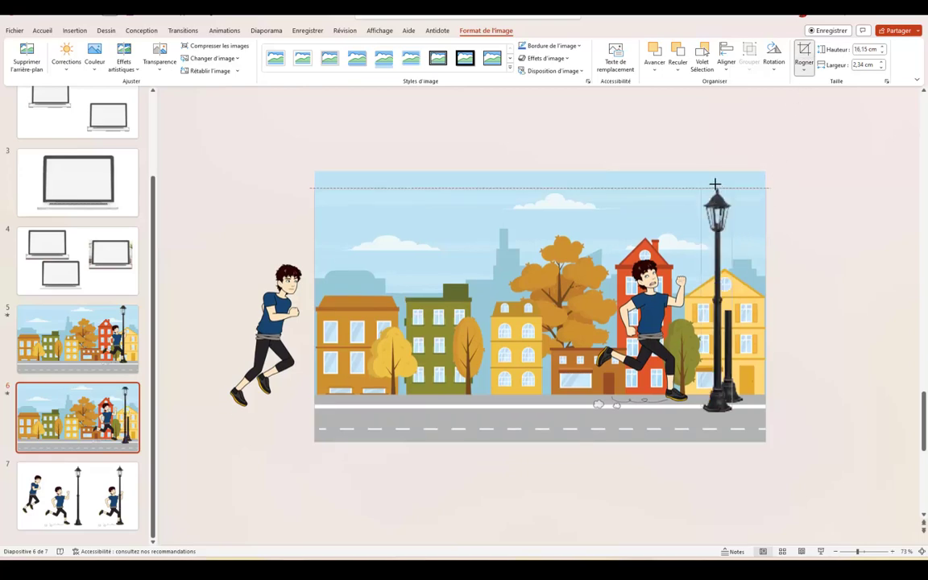
click(717, 274)
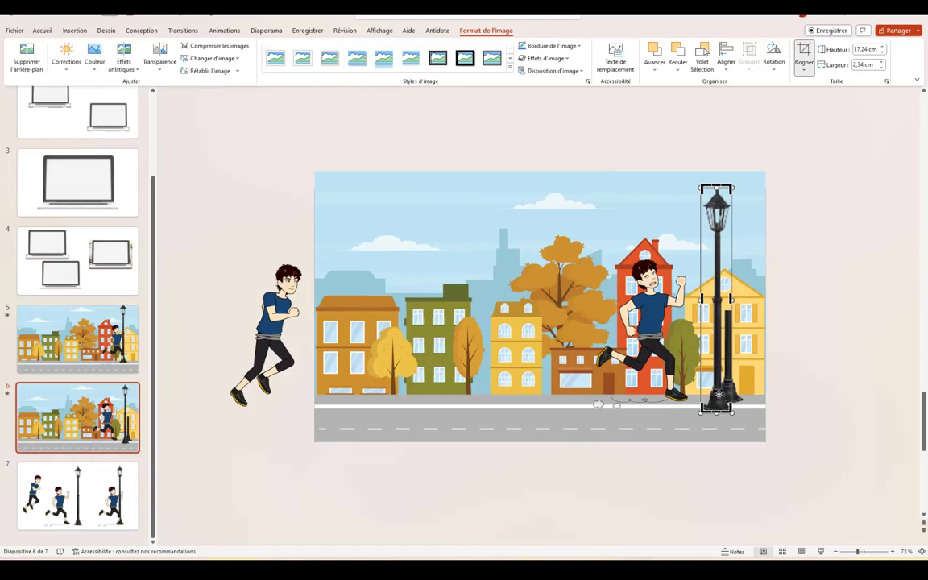
drag(717, 394, 726, 277)
click(822, 297)
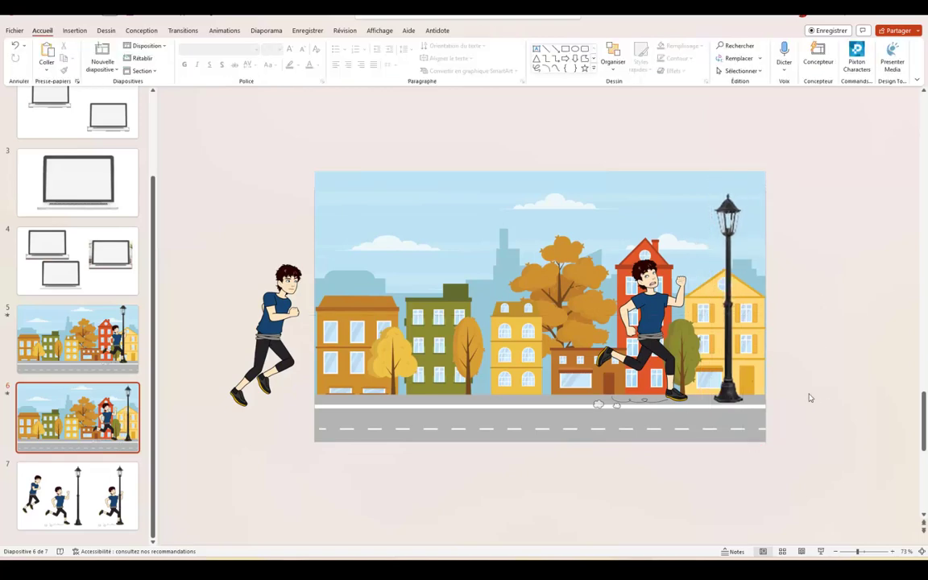
Bring the upper lamp post piece to the front
right_click(727, 257)
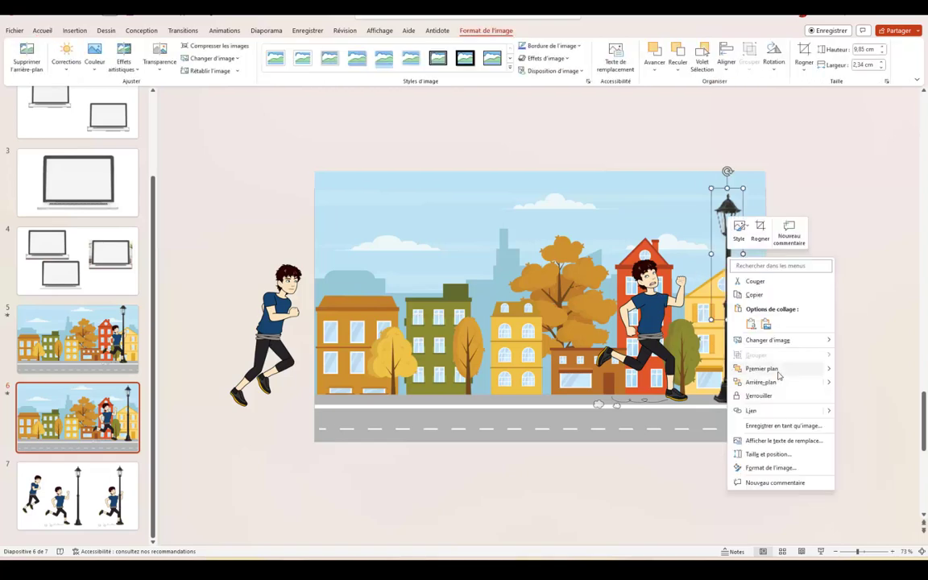
mouse_move(829, 370)
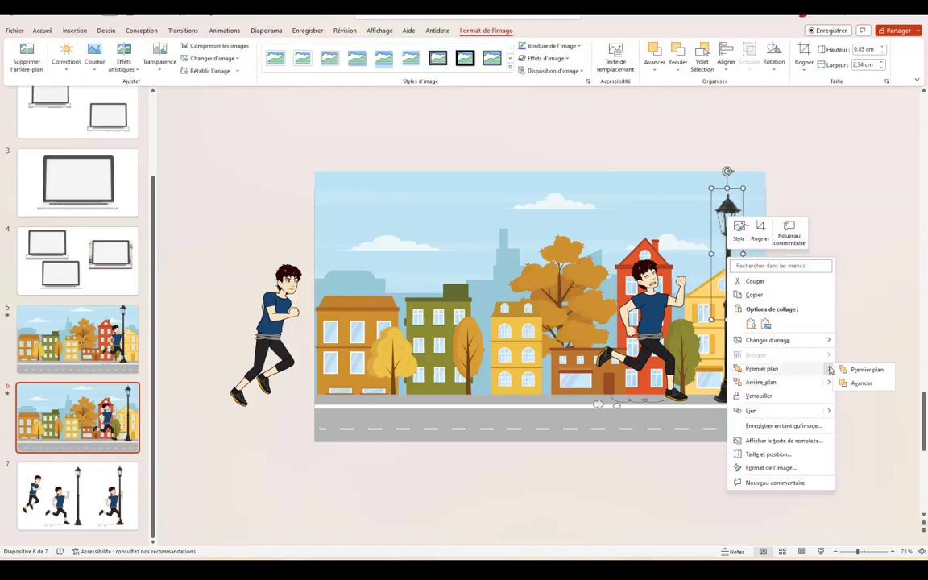
click(866, 388)
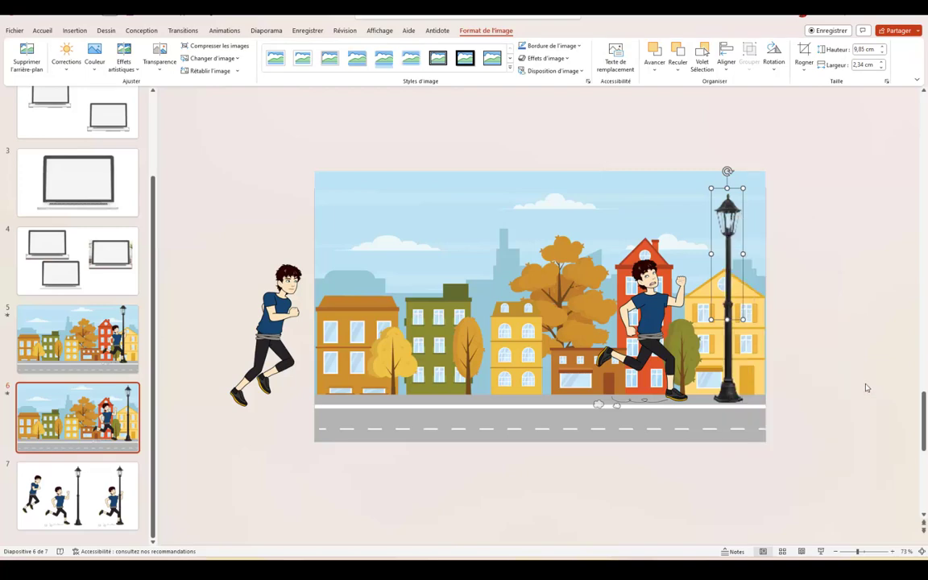
click(727, 360)
Slide the collision runner right until it touches the lamp post
drag(633, 345, 675, 346)
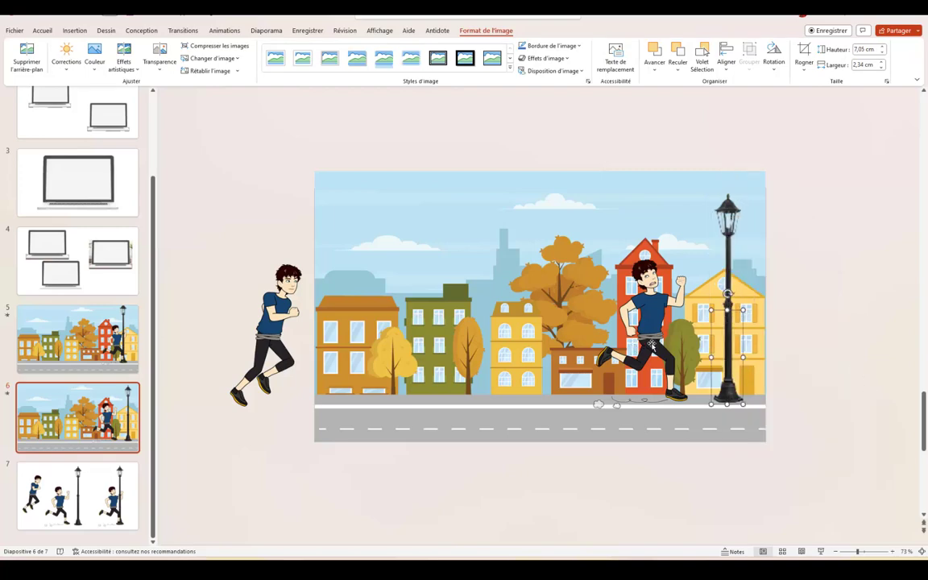
drag(698, 344, 702, 342)
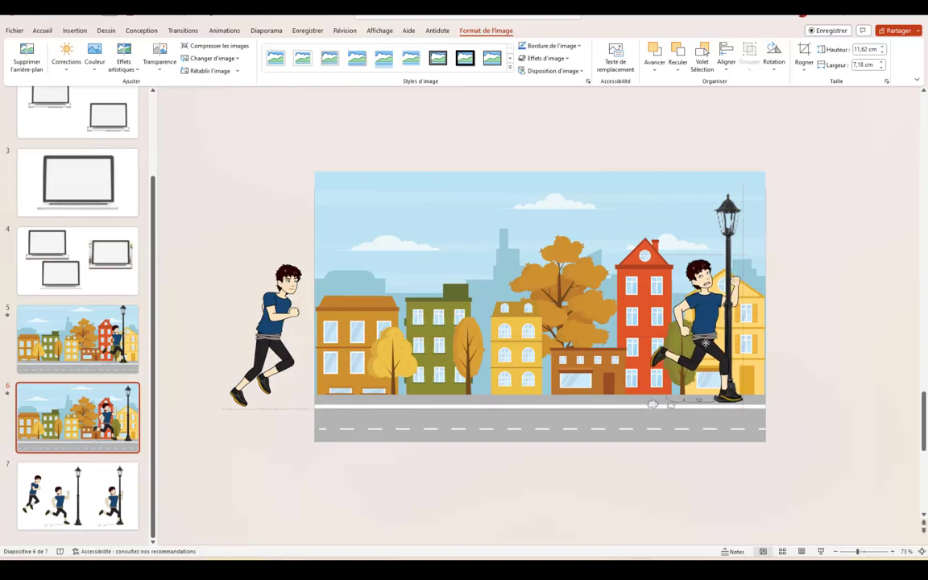
drag(705, 345, 706, 345)
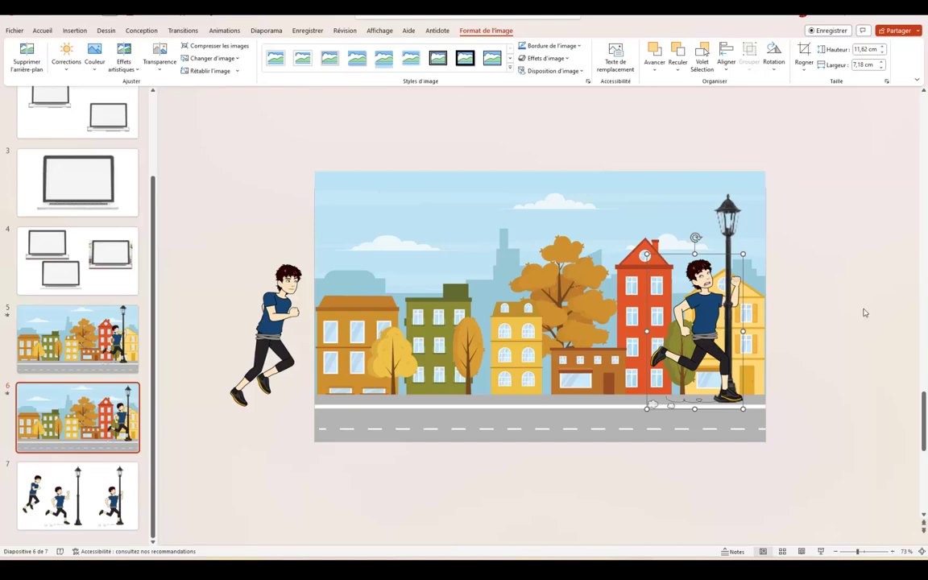
click(842, 317)
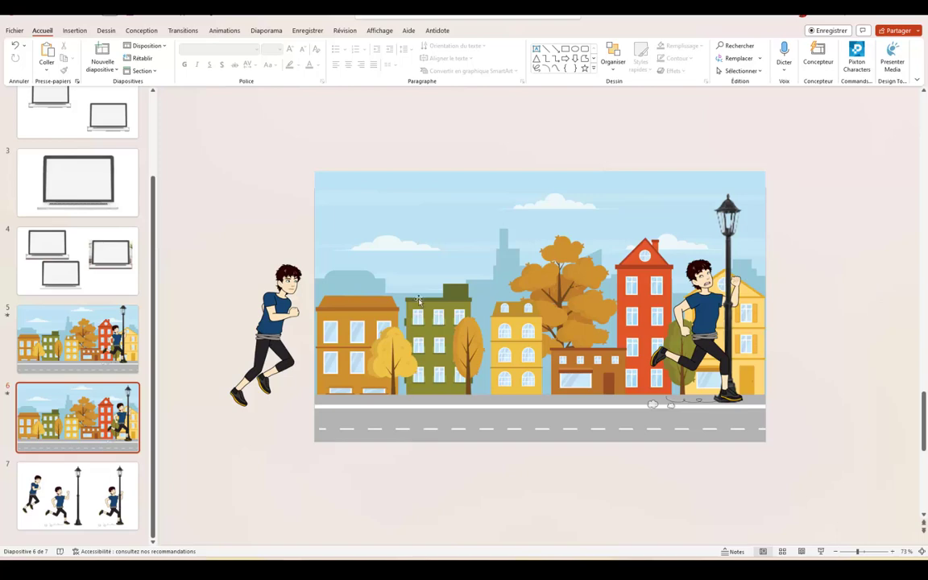
Give the left runner a Lignes motion path ending on the runner at the lamp post, then preview it
click(263, 341)
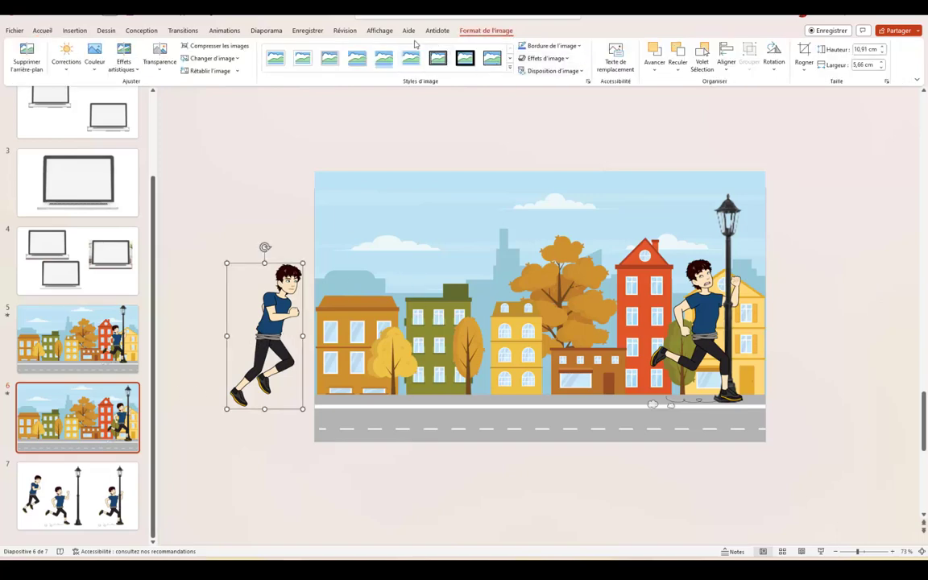
click(225, 30)
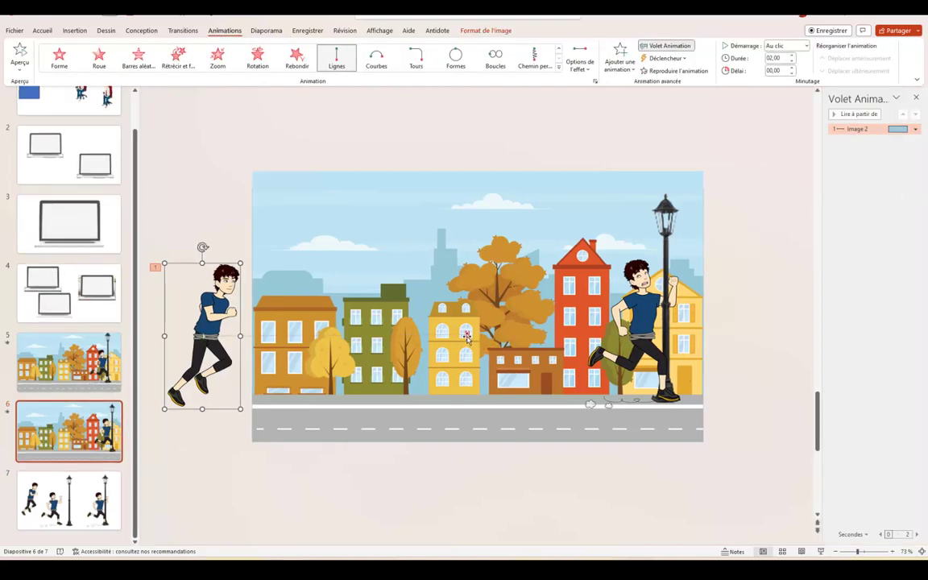
click(467, 334)
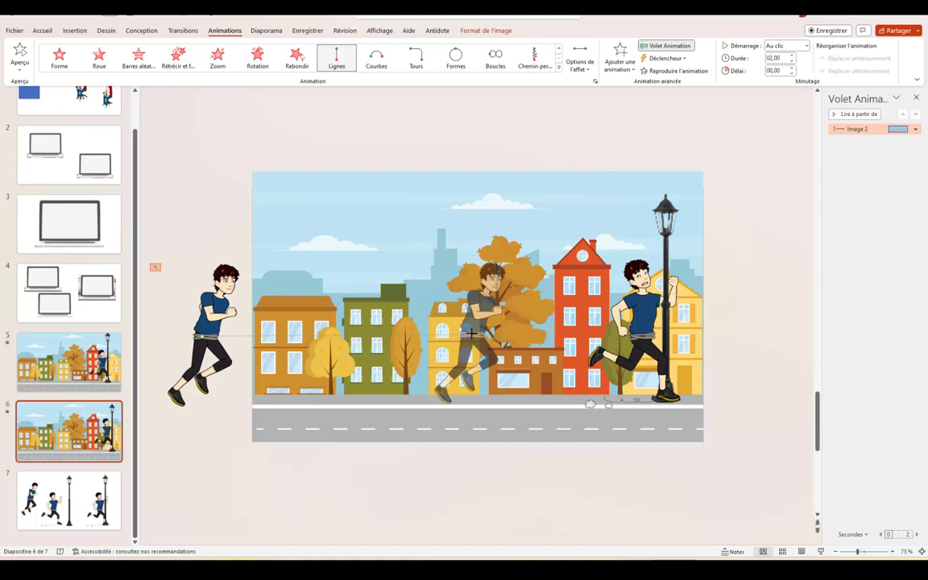
drag(470, 332, 613, 330)
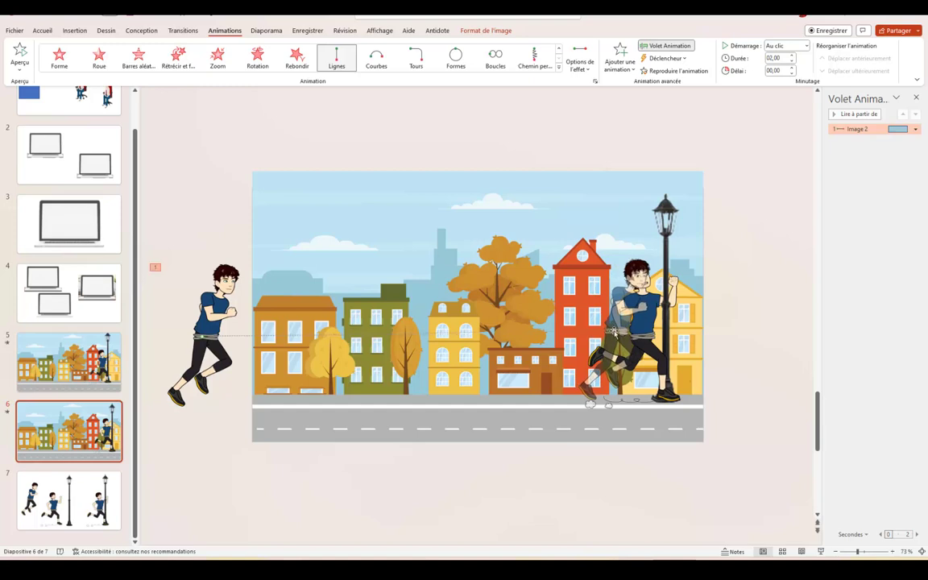
click(879, 131)
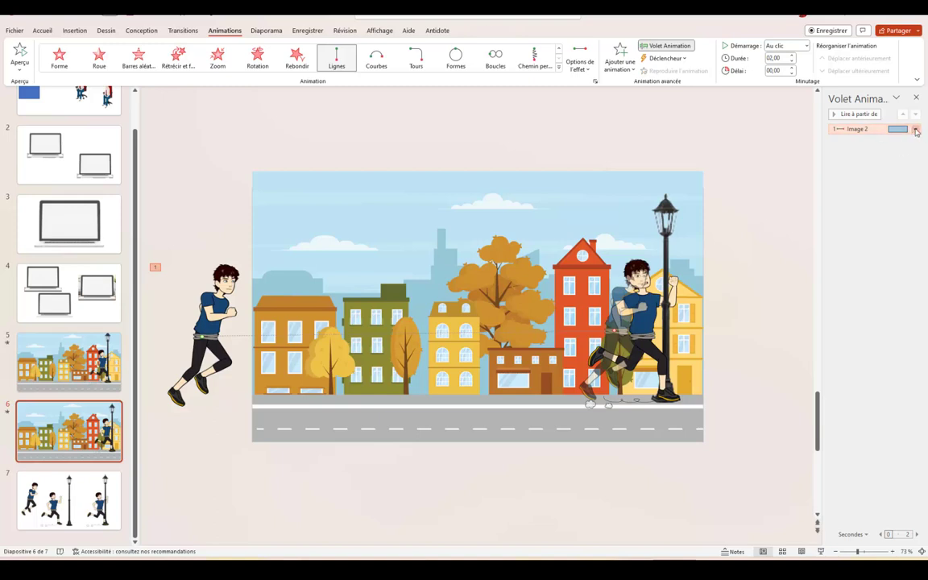
click(916, 130)
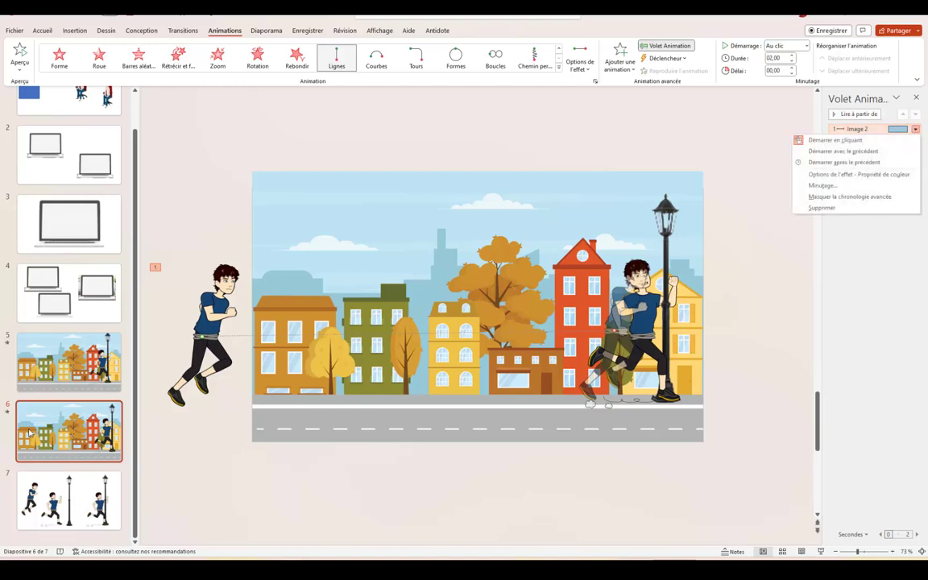
click(7, 414)
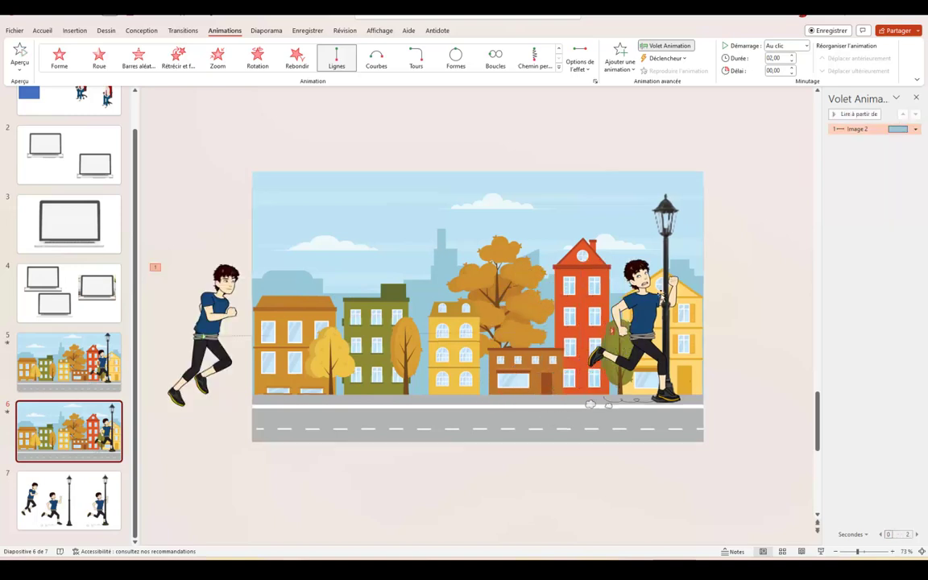
Set the Image 2 motion path's smooth start and end to 0 s and its duration to 1 second (rapide)
click(916, 129)
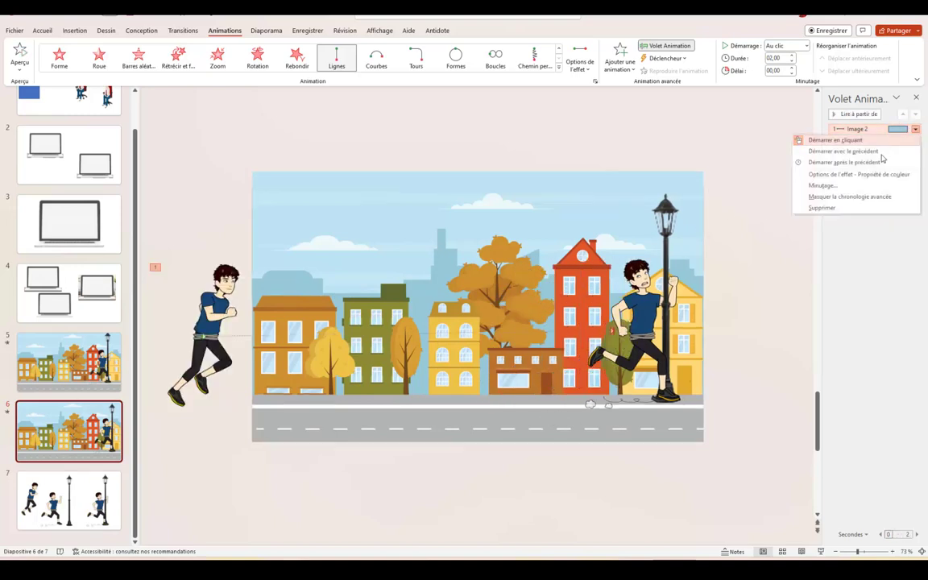
click(845, 176)
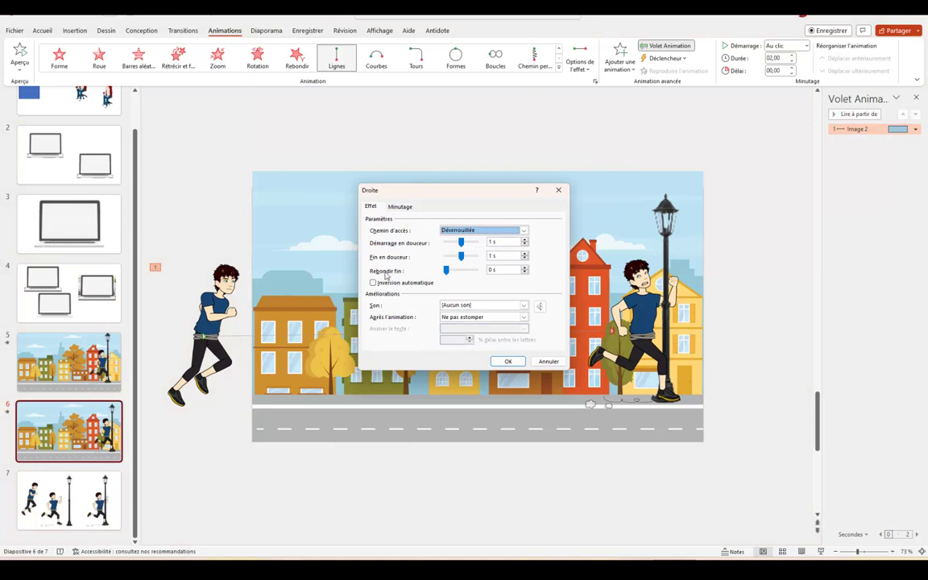
mouse_move(461, 242)
mouse_down()
mouse_move(445, 243)
mouse_move(445, 258)
mouse_up()
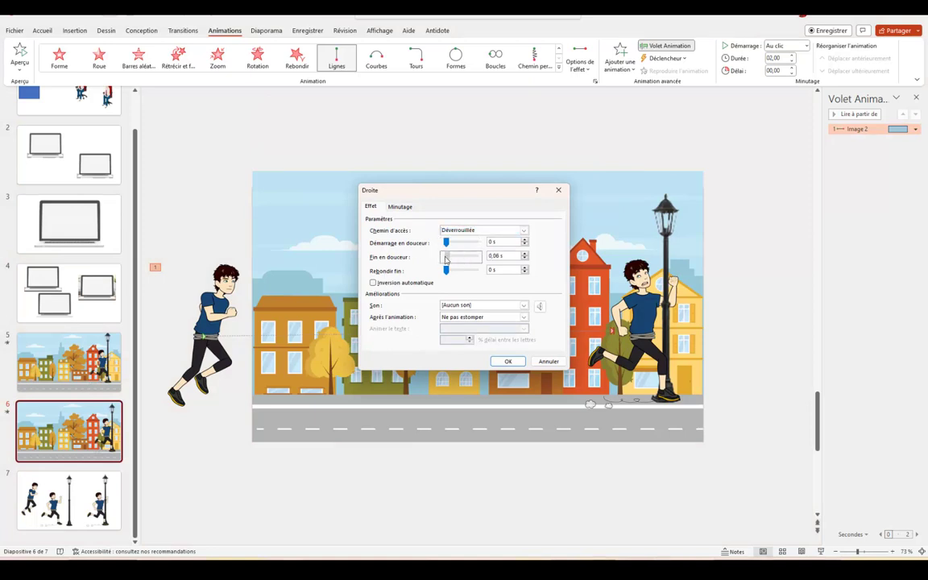
click(400, 206)
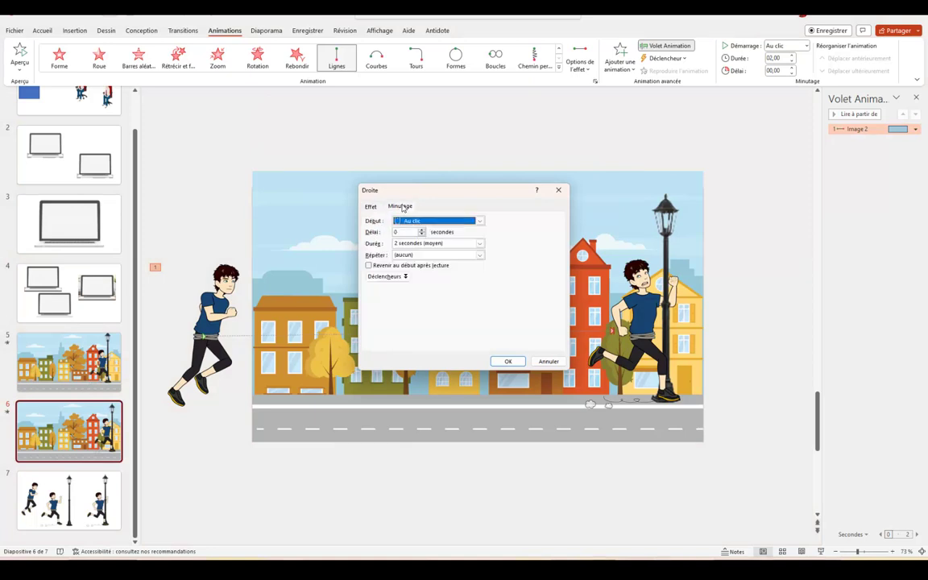
click(480, 244)
click(428, 270)
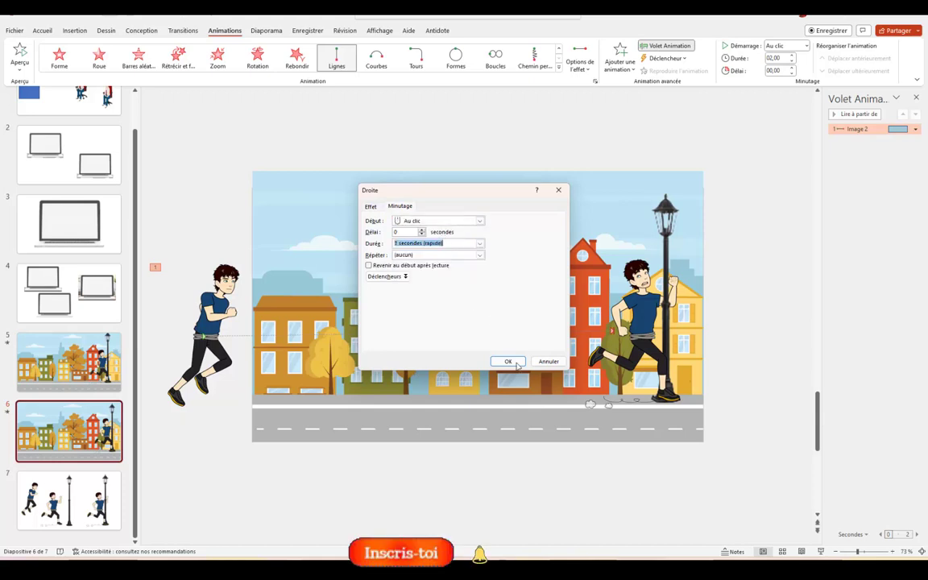
click(507, 361)
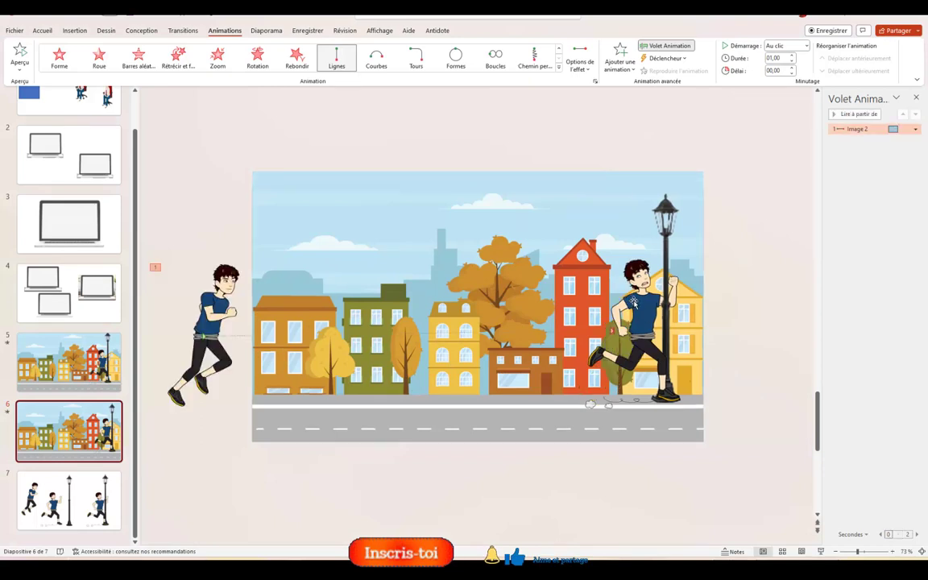
Add a Disparaître exit to Image 2, starting Après la précédente
click(915, 129)
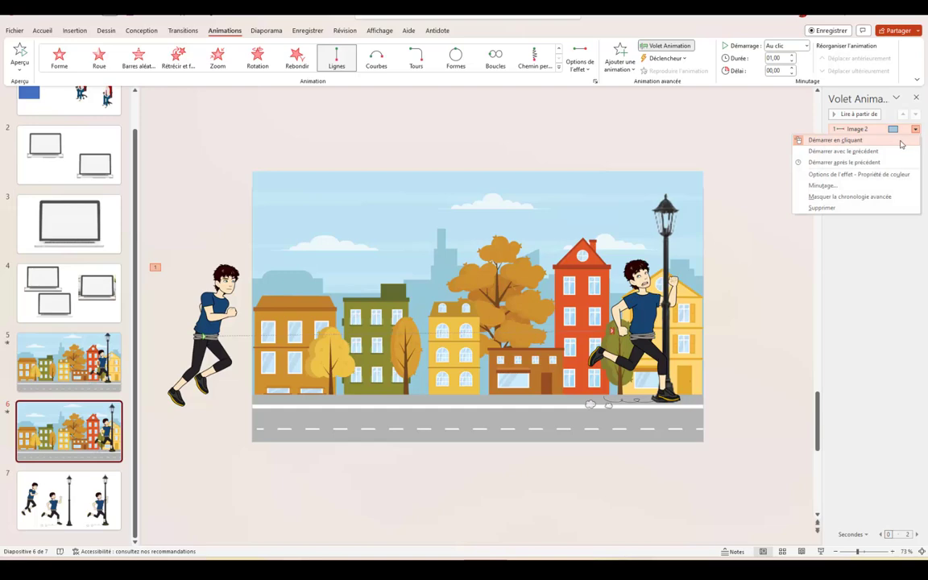
click(620, 55)
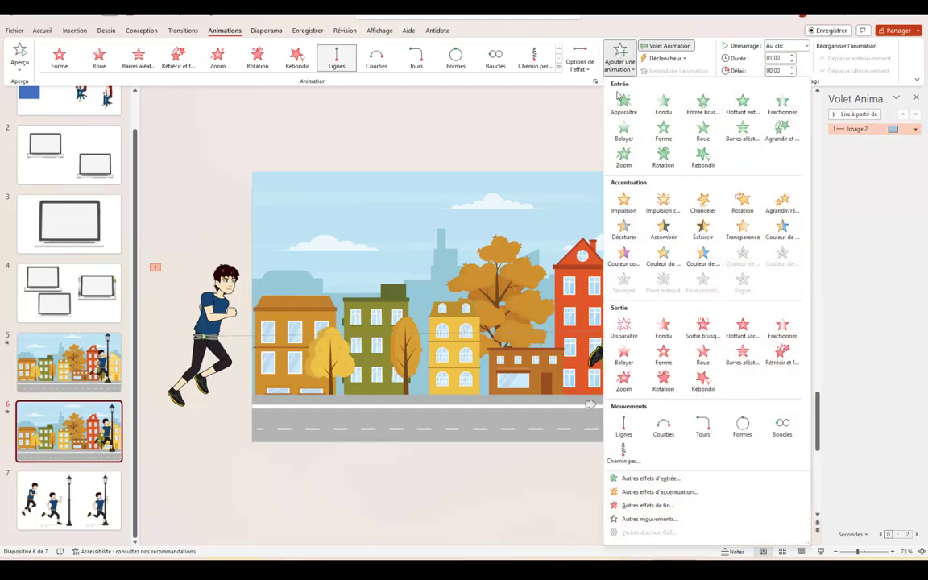
click(623, 329)
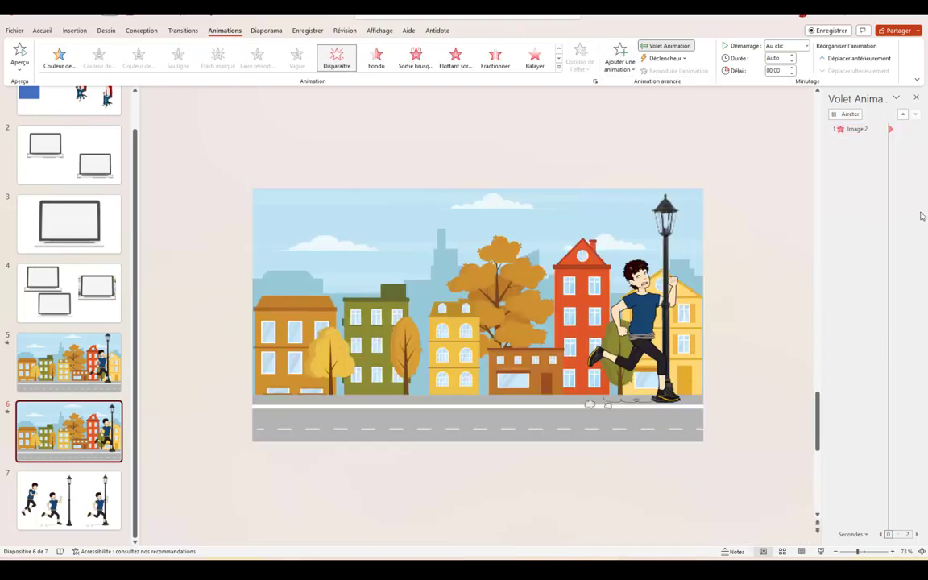
click(914, 140)
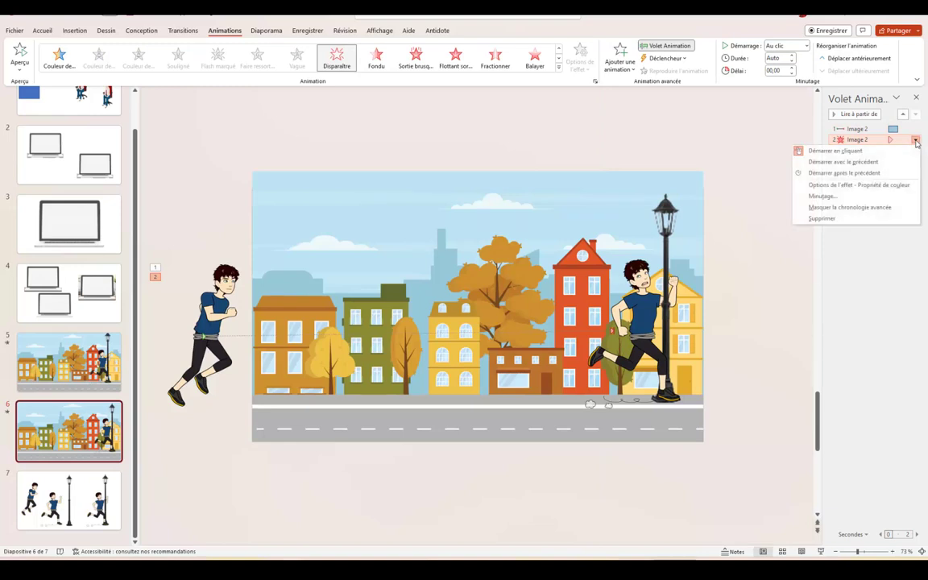
click(858, 173)
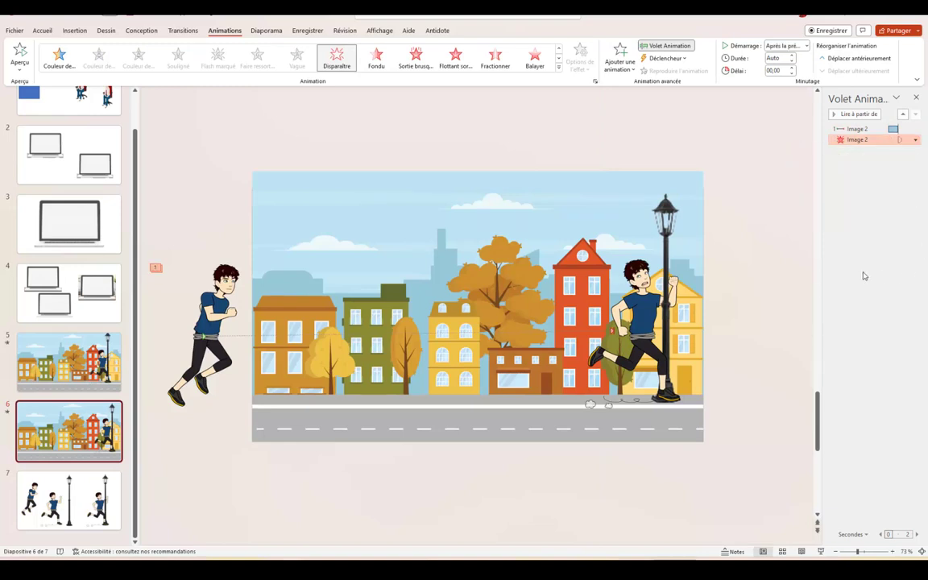
Give the collision runner an Apparaître effect starting Après la précédente
click(638, 297)
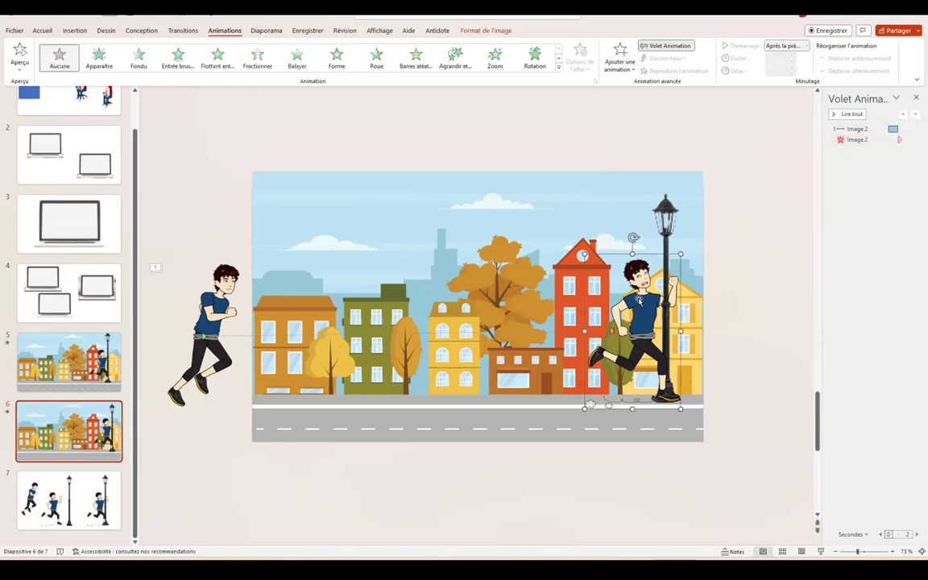
click(99, 57)
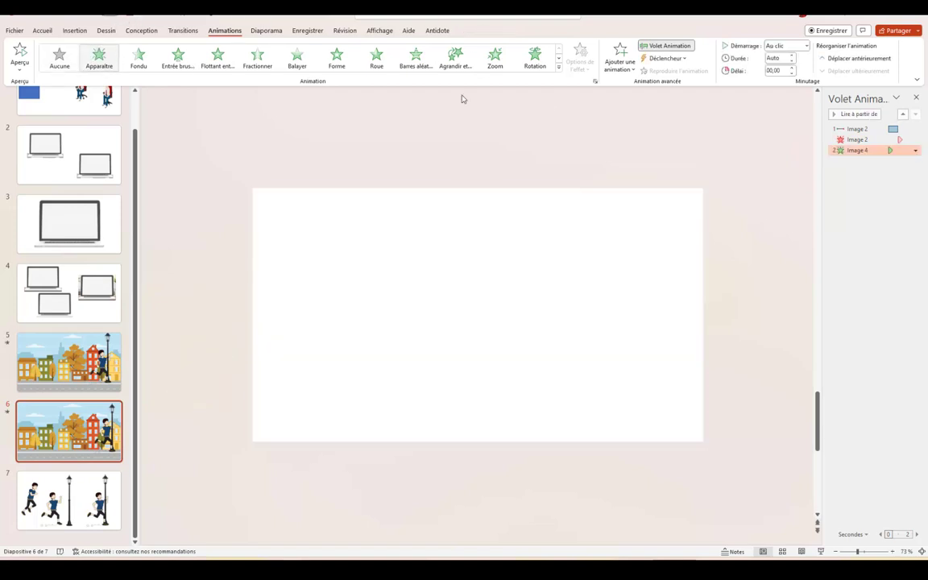
click(916, 150)
click(851, 182)
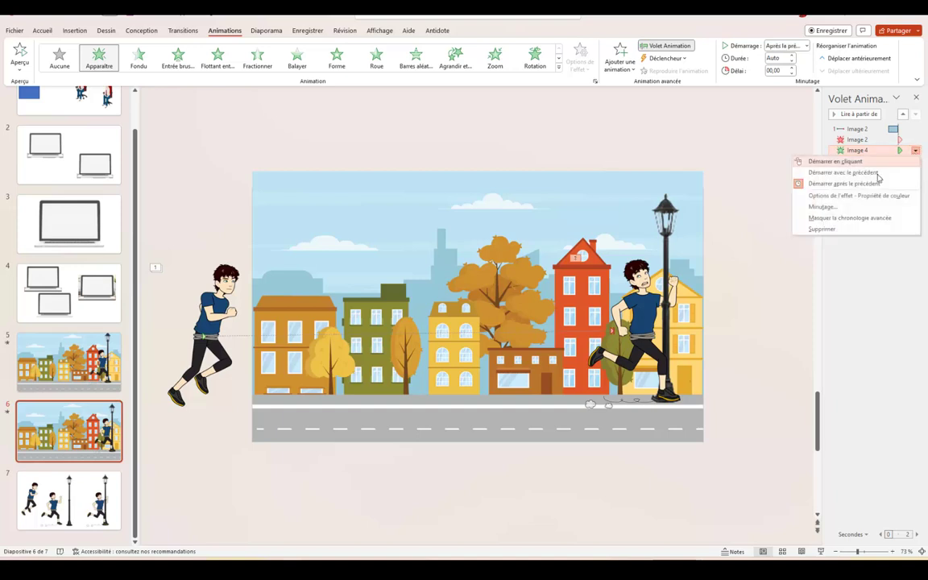
click(852, 196)
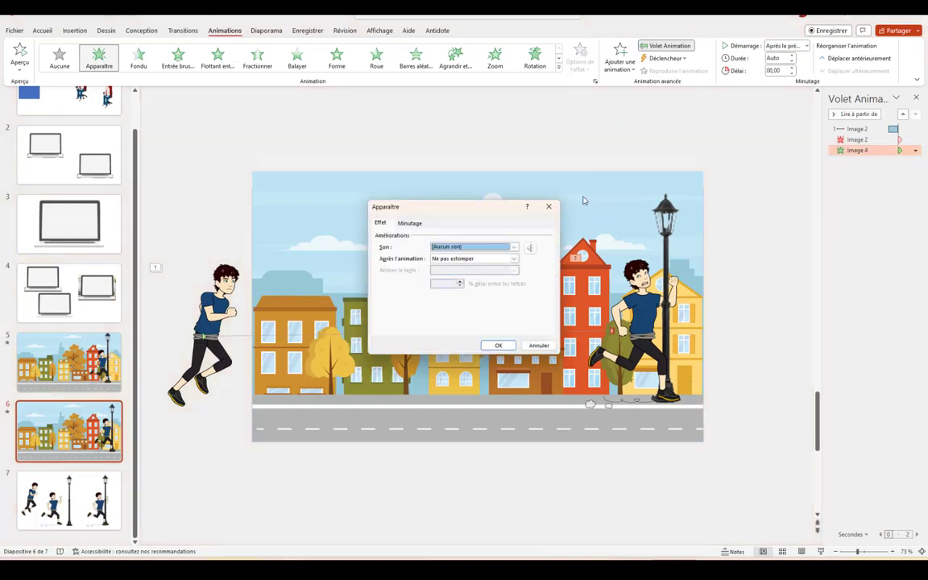
click(409, 223)
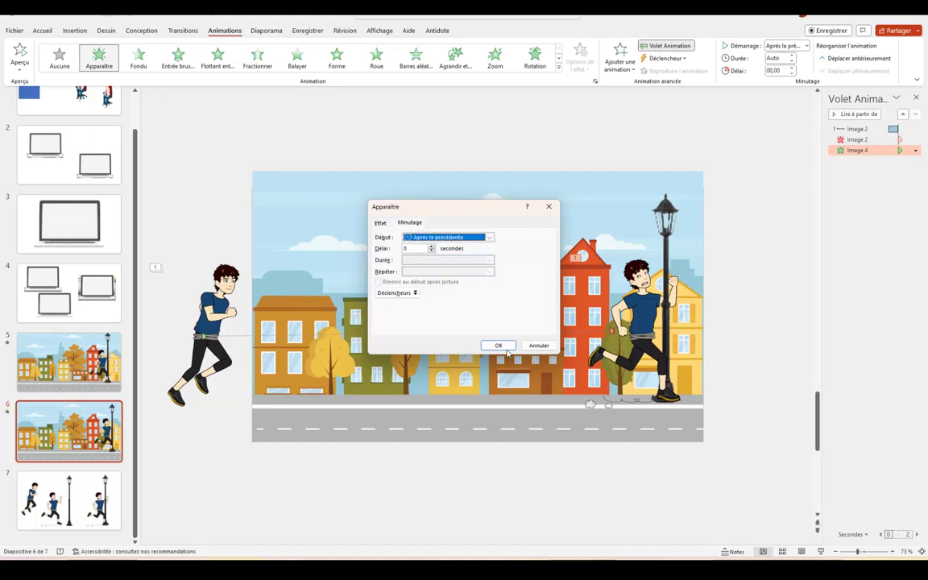
click(501, 347)
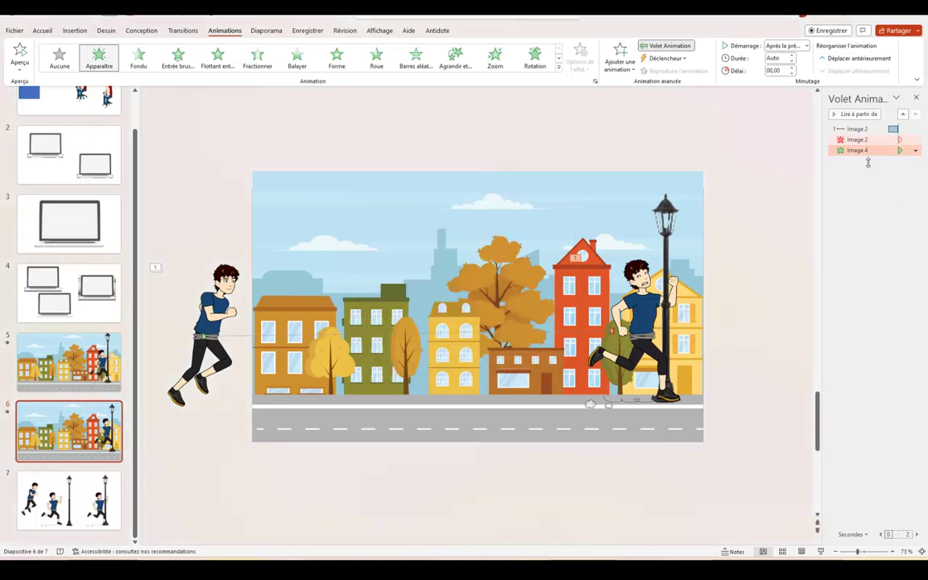
Preview the slide's animation sequence and scroll through the slide thumbnails
click(8, 414)
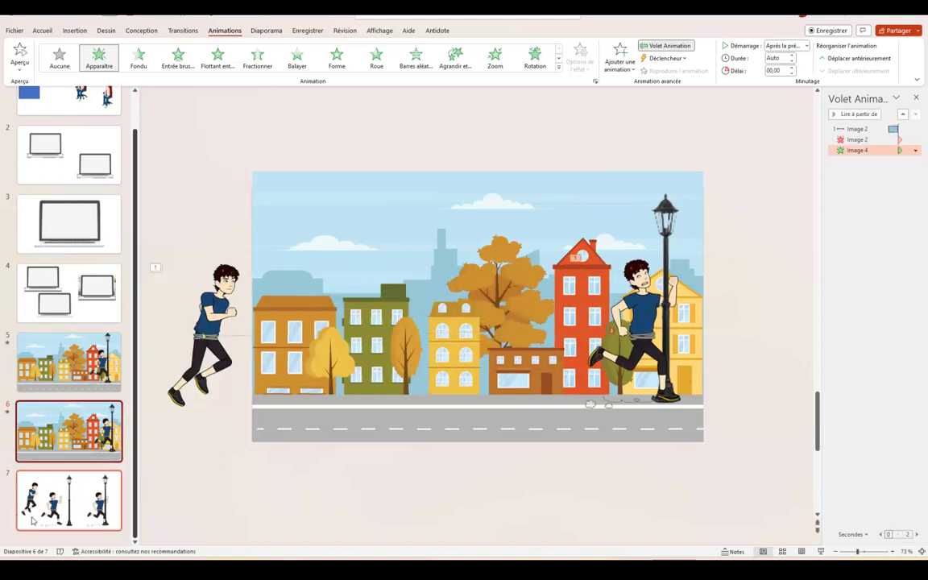
scroll(165, 483, down, 1)
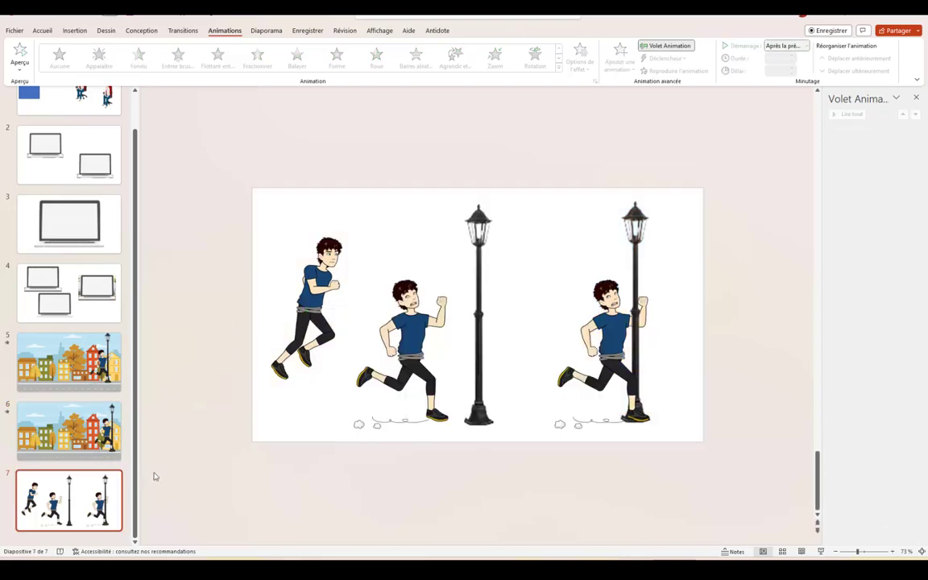
scroll(194, 501, up, 2)
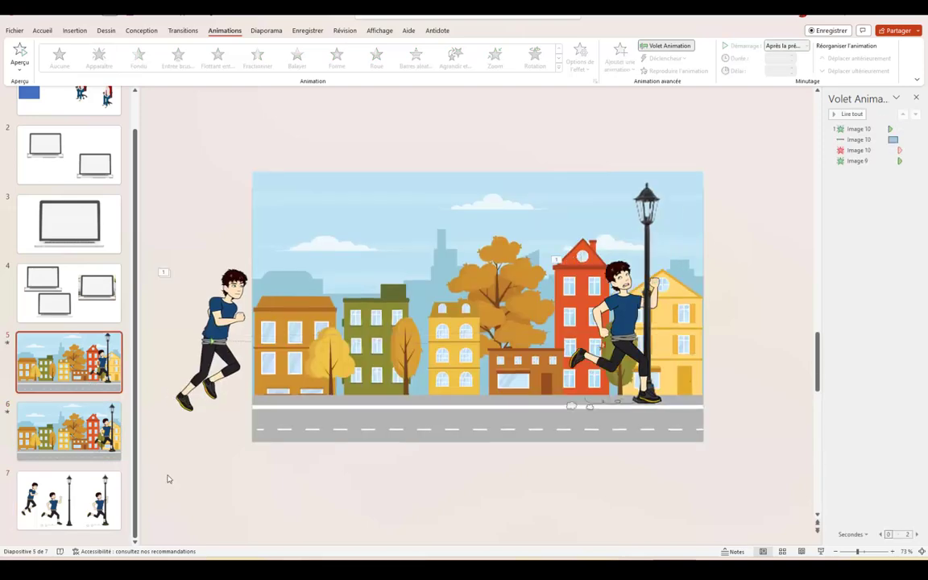